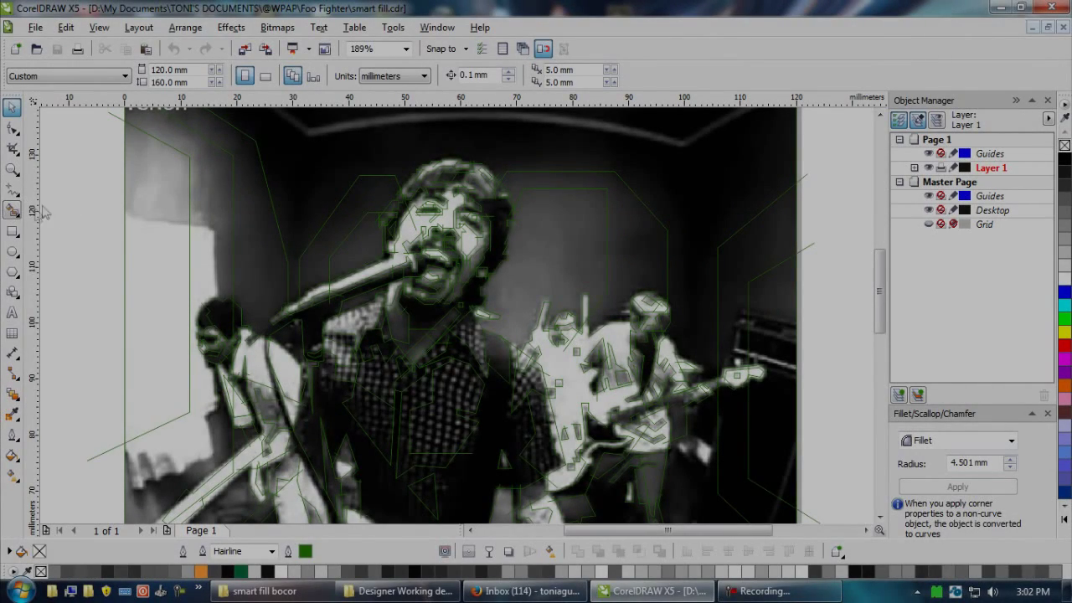
Select Smart Fill and eyedropper a grey from the singer's face as its fill colour.
click(12, 212)
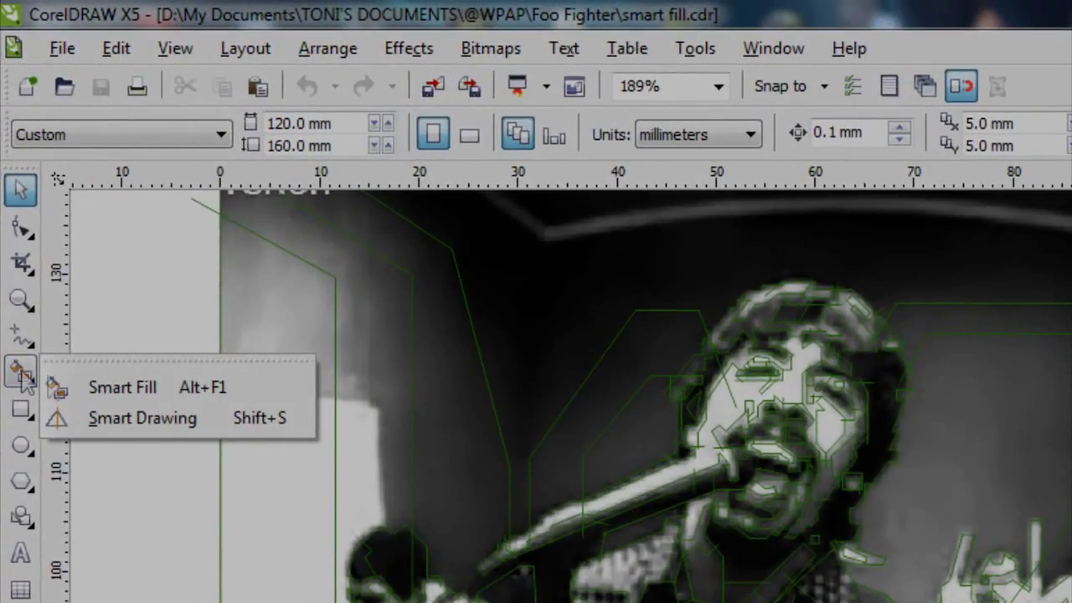
click(124, 389)
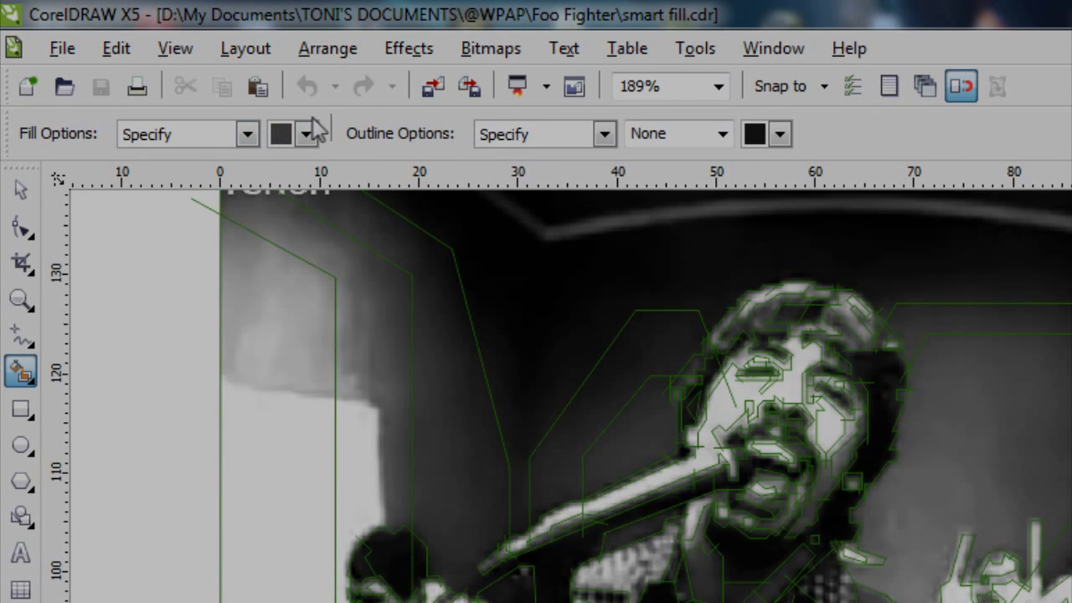
click(306, 134)
click(285, 367)
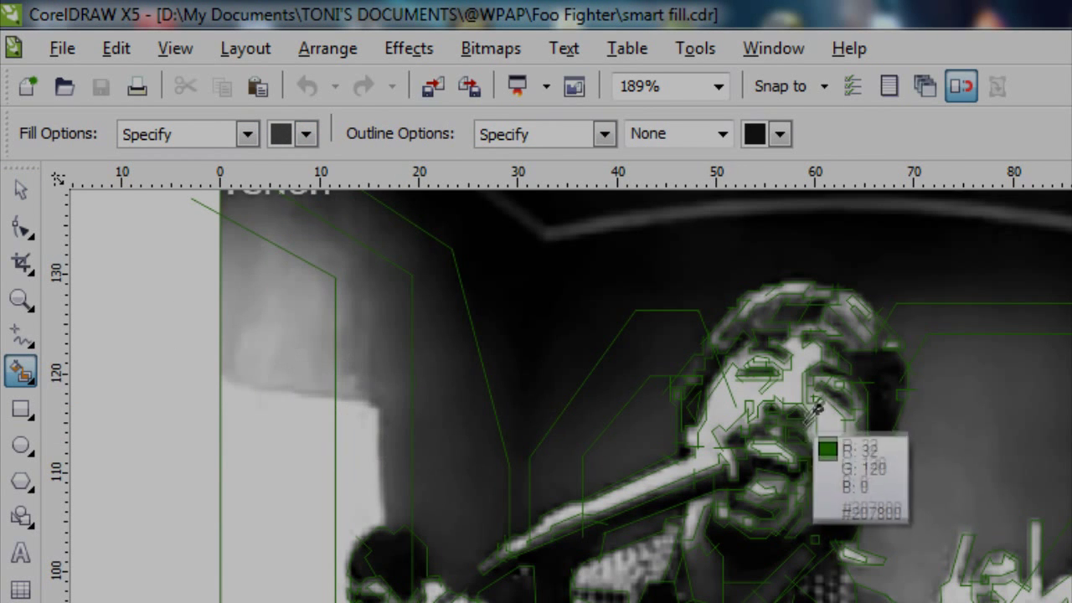
click(750, 345)
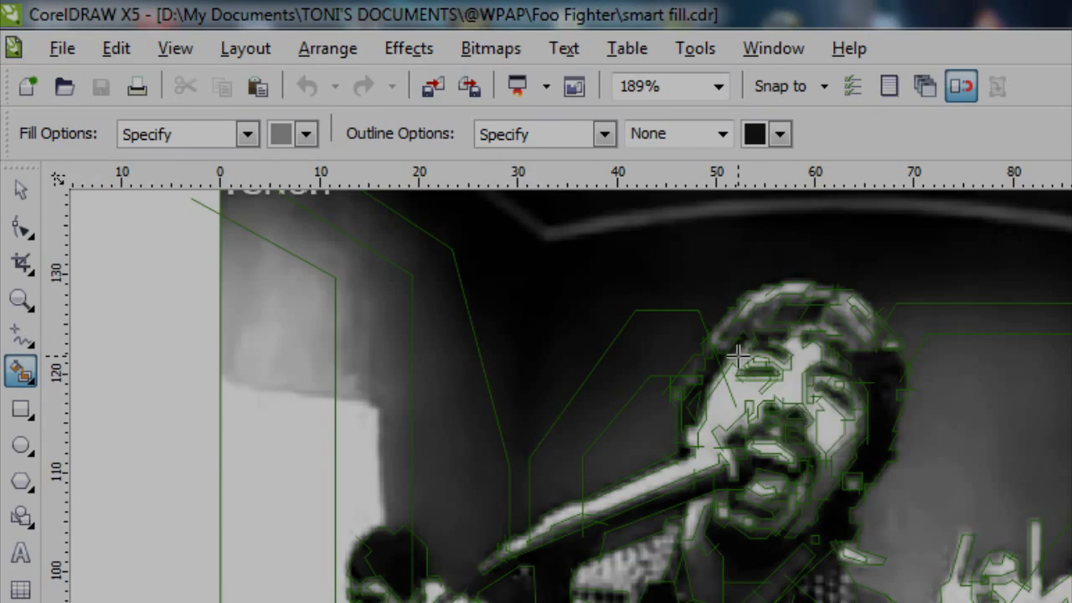
scroll(741, 350, up, 3)
scroll(711, 335, up, 2)
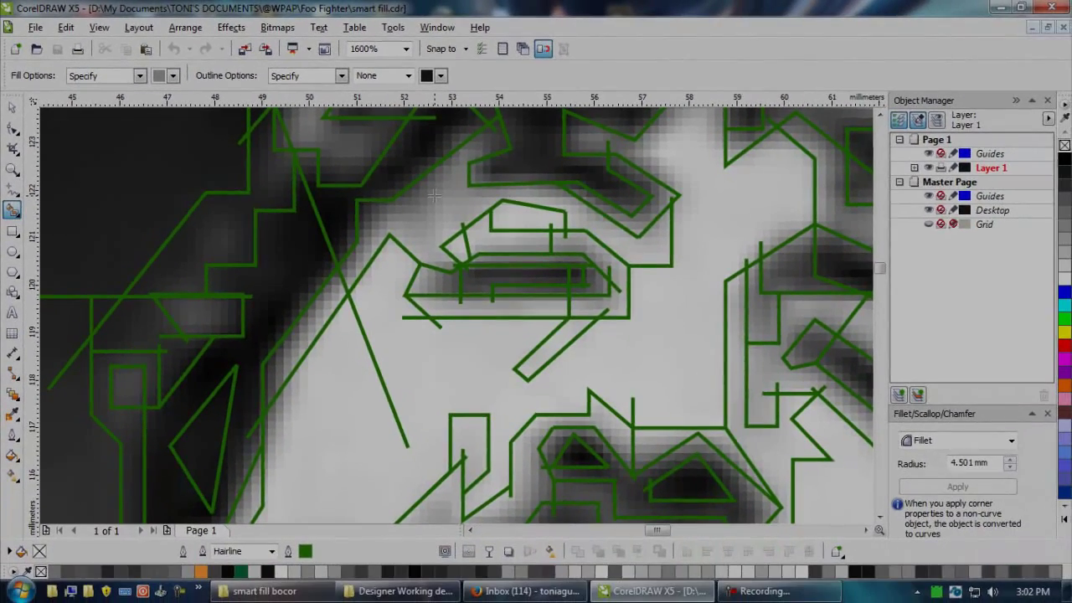
Fill the left brow, then sample a mid grey and fill the right brow.
scroll(434, 195, down, 2)
click(440, 196)
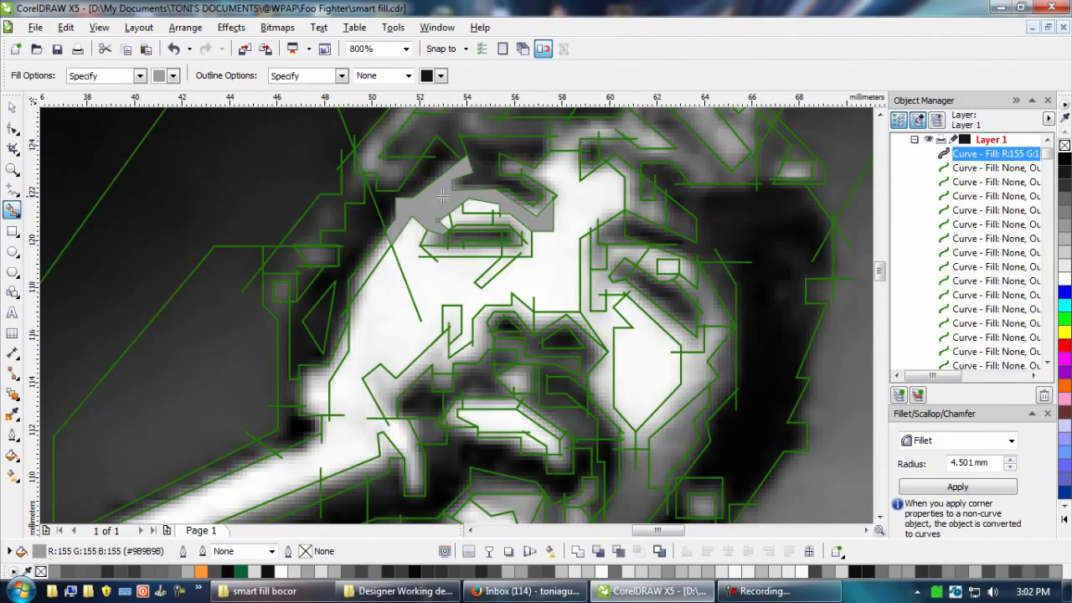
click(172, 75)
click(163, 209)
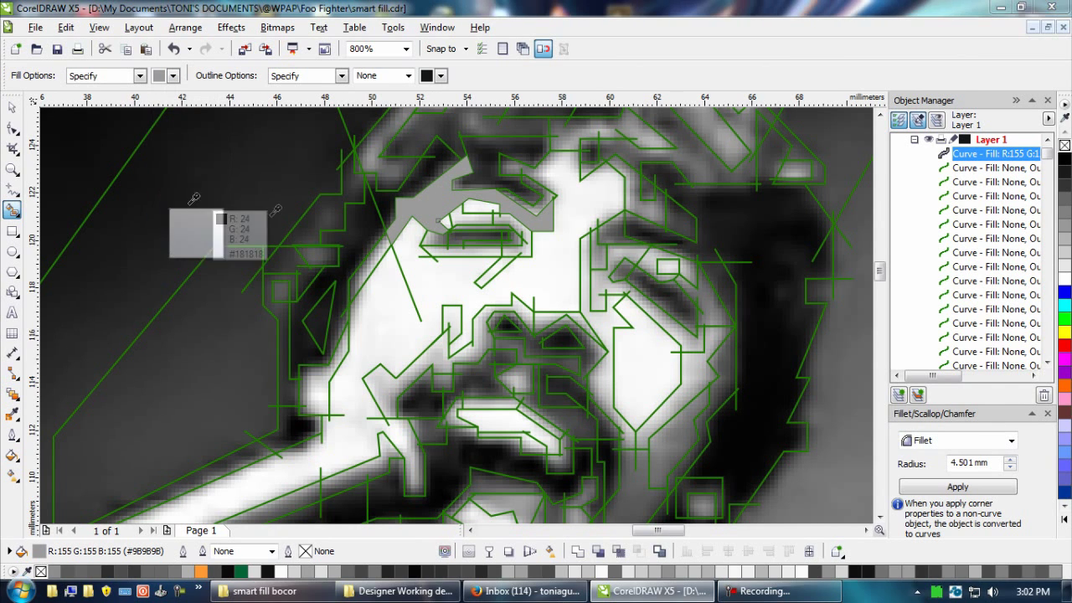
click(658, 206)
click(661, 214)
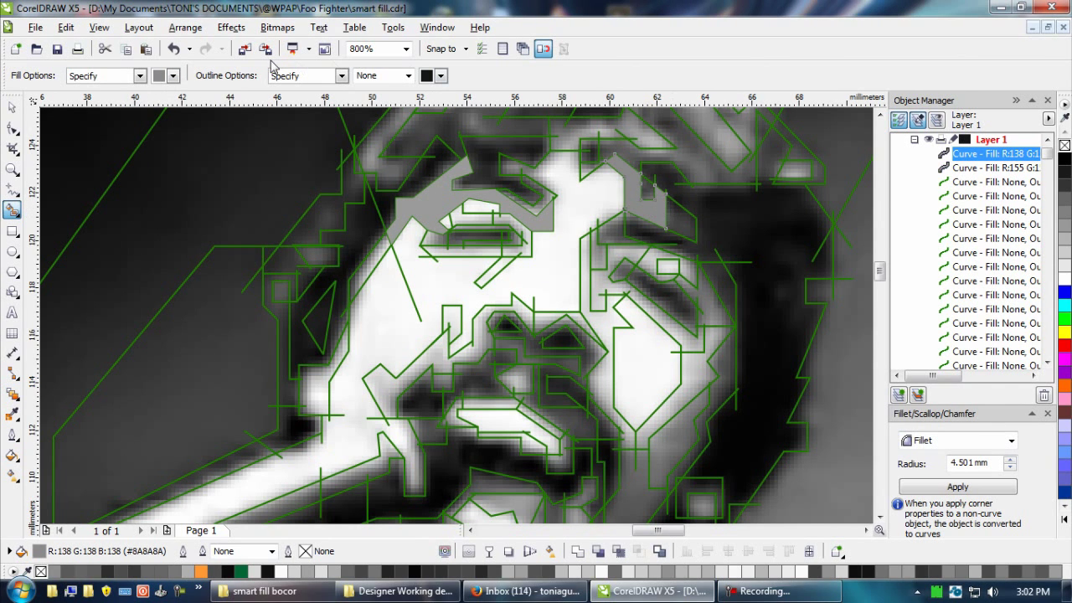
Sample greys to fill the region over the right eye and its light-grey highlight.
click(174, 76)
click(161, 210)
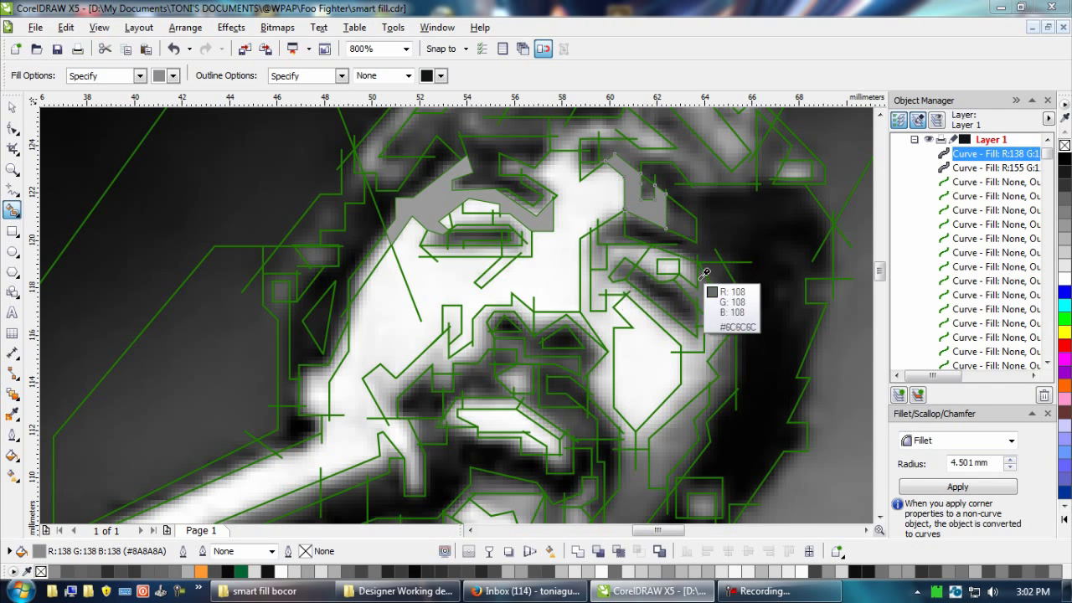
click(691, 272)
click(688, 269)
scroll(676, 265, up, 2)
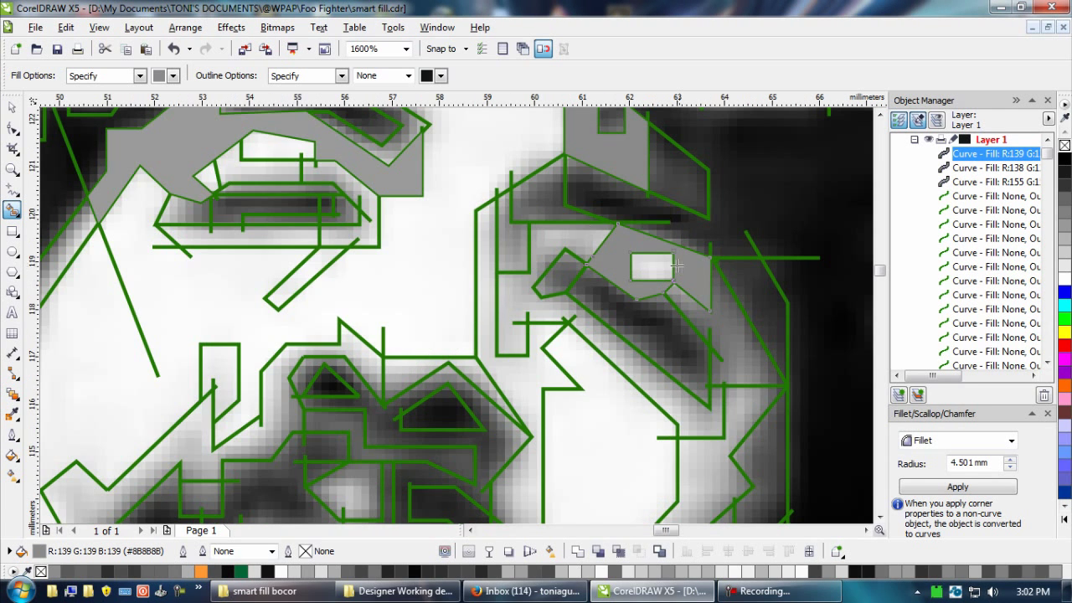
click(173, 75)
click(159, 206)
click(650, 265)
click(661, 260)
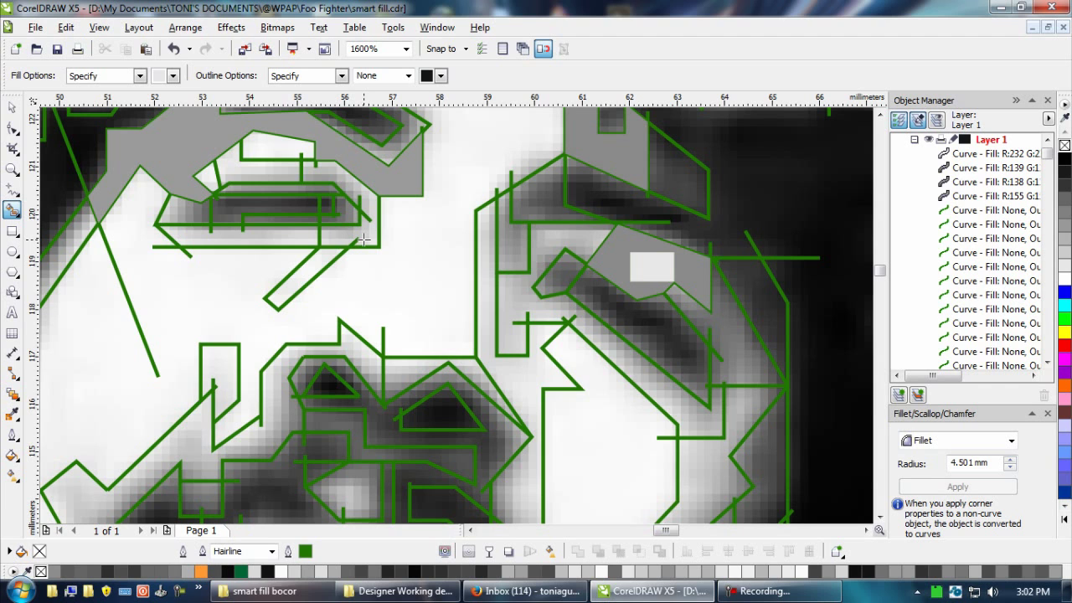
Fill the lid, the piece beside it, and the strip and region above the right eye.
click(636, 335)
click(554, 277)
key(space)
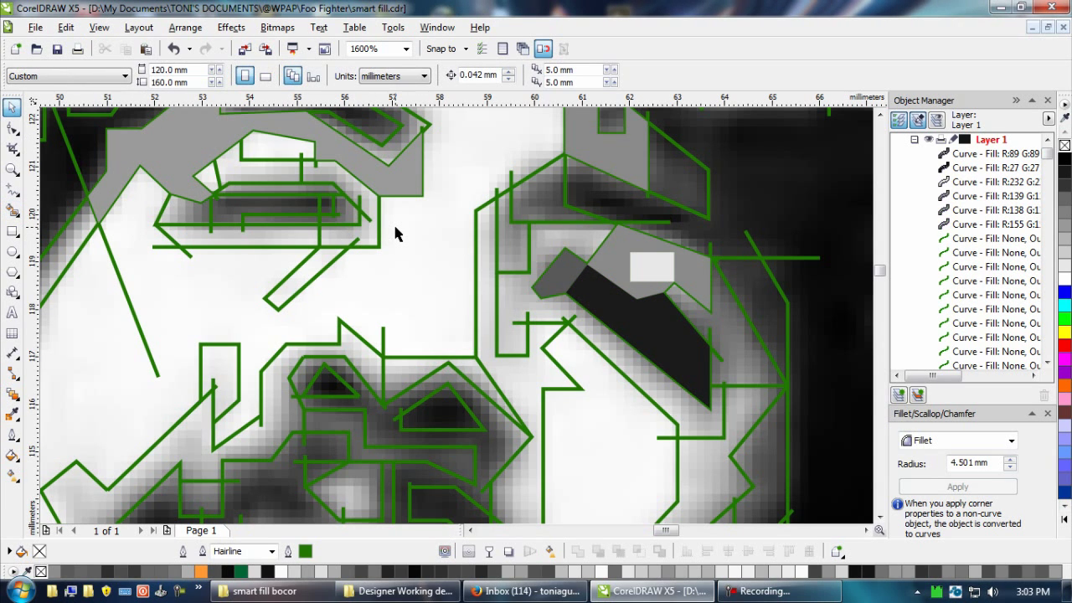
key(space)
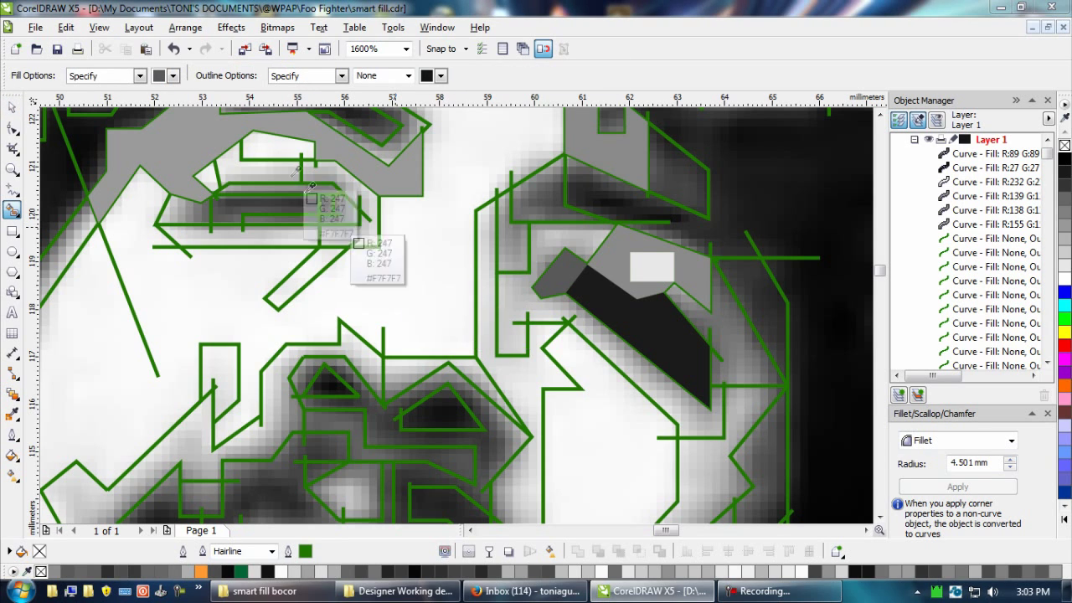
click(512, 243)
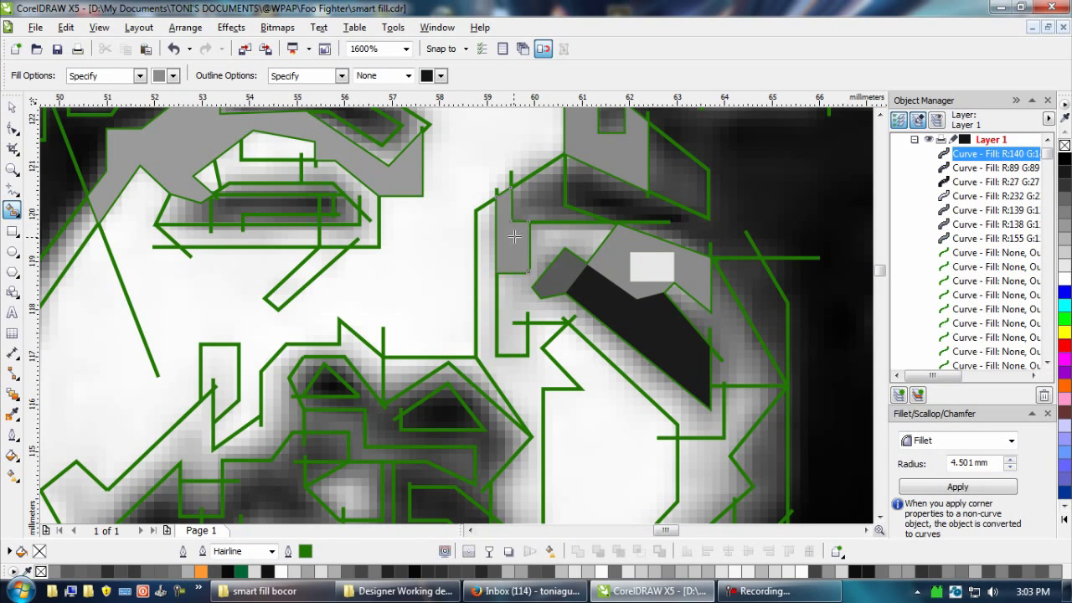
click(545, 196)
Fill the areas to the right of and surrounding the dark lid.
scroll(605, 315, down, 2)
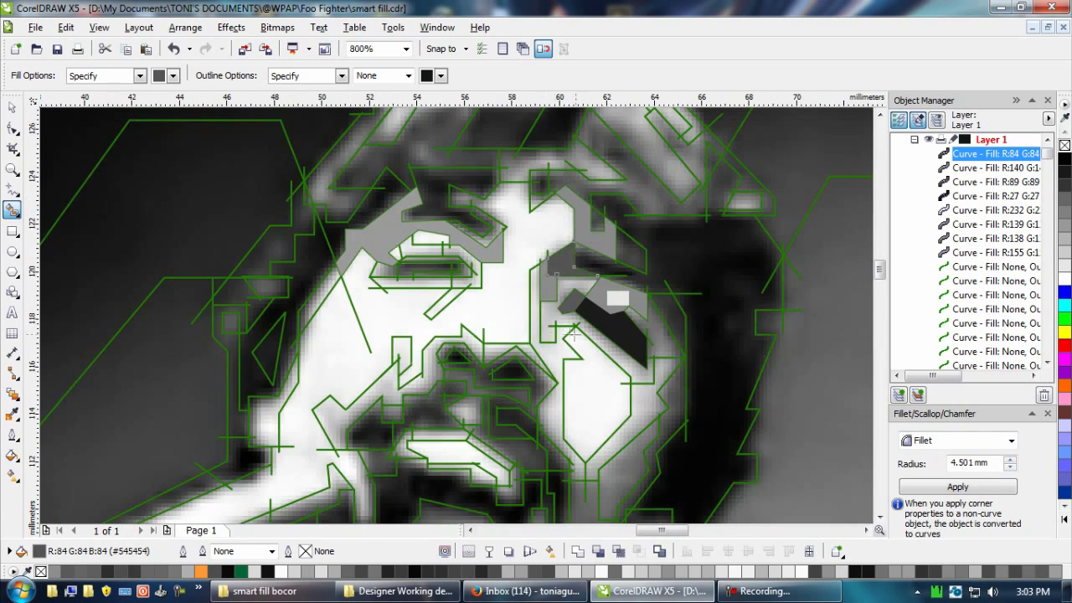
scroll(537, 328, up, 2)
scroll(612, 307, down, 2)
scroll(661, 316, up, 2)
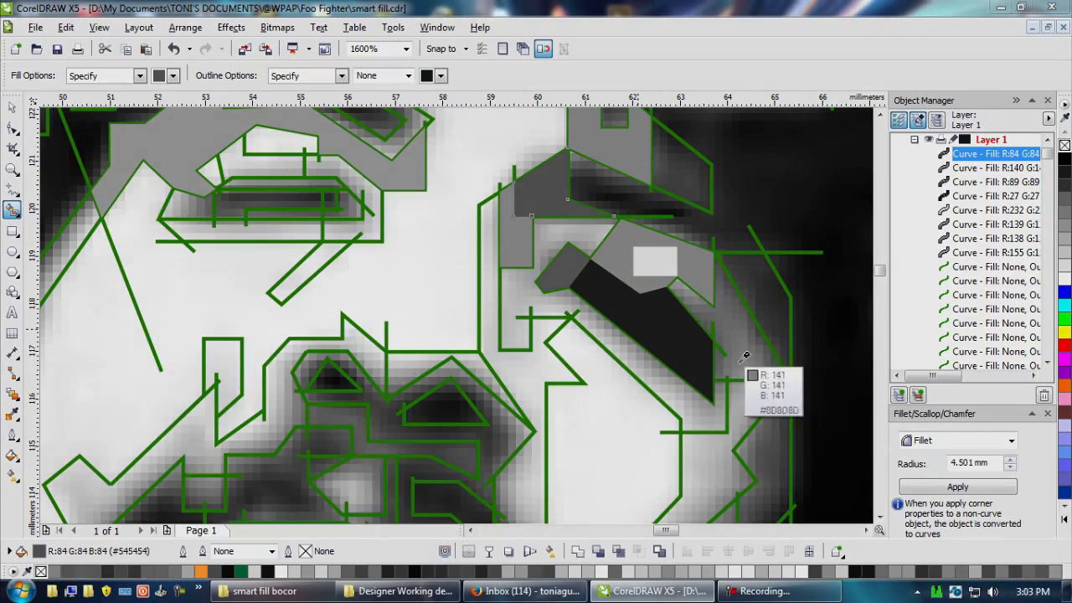
click(738, 361)
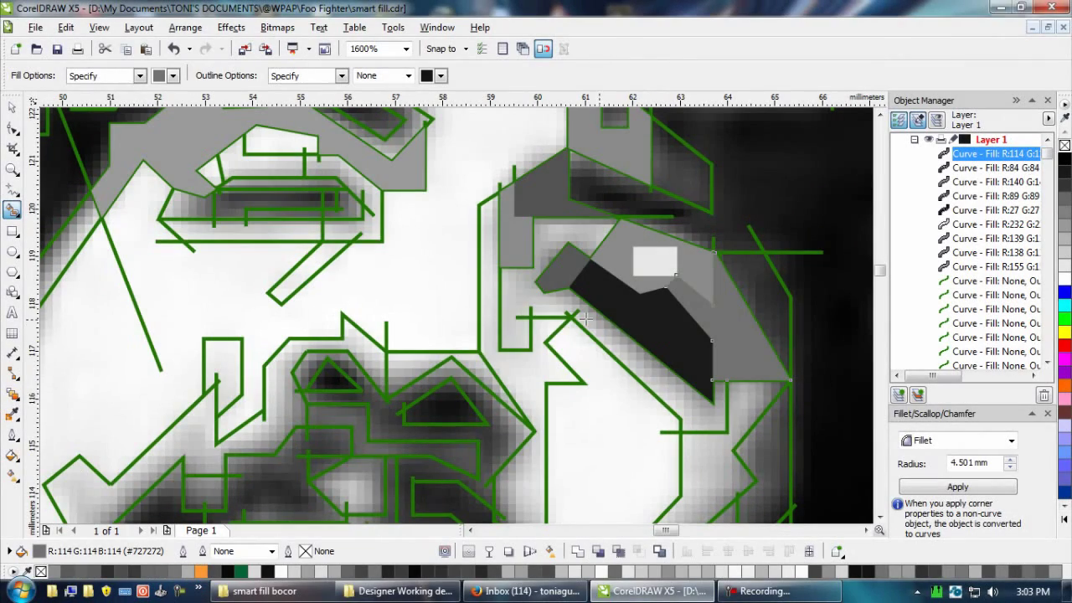
click(635, 355)
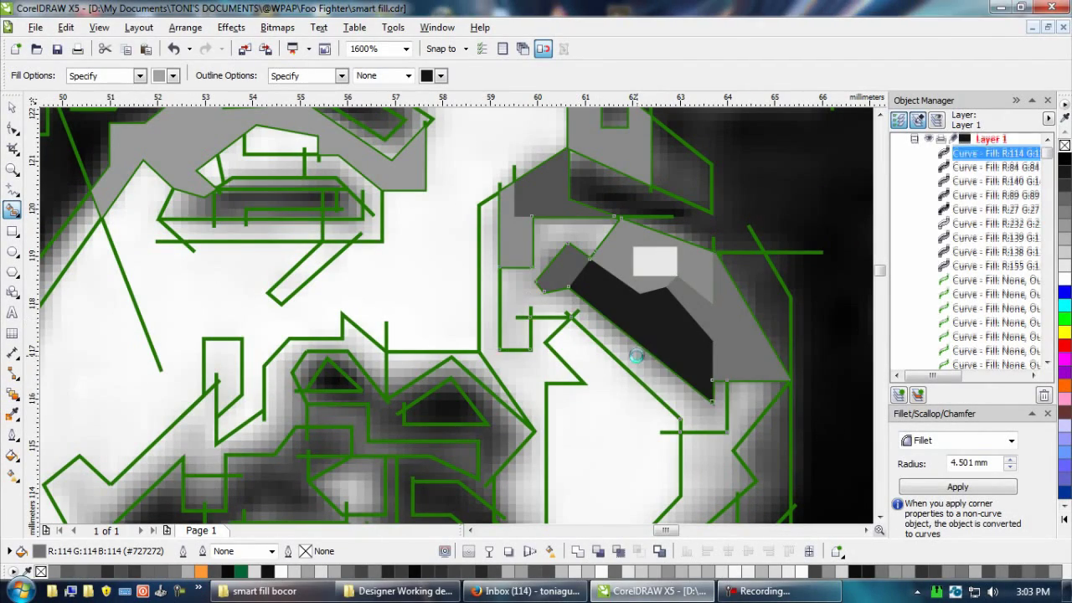
key(z)
right_click(627, 333)
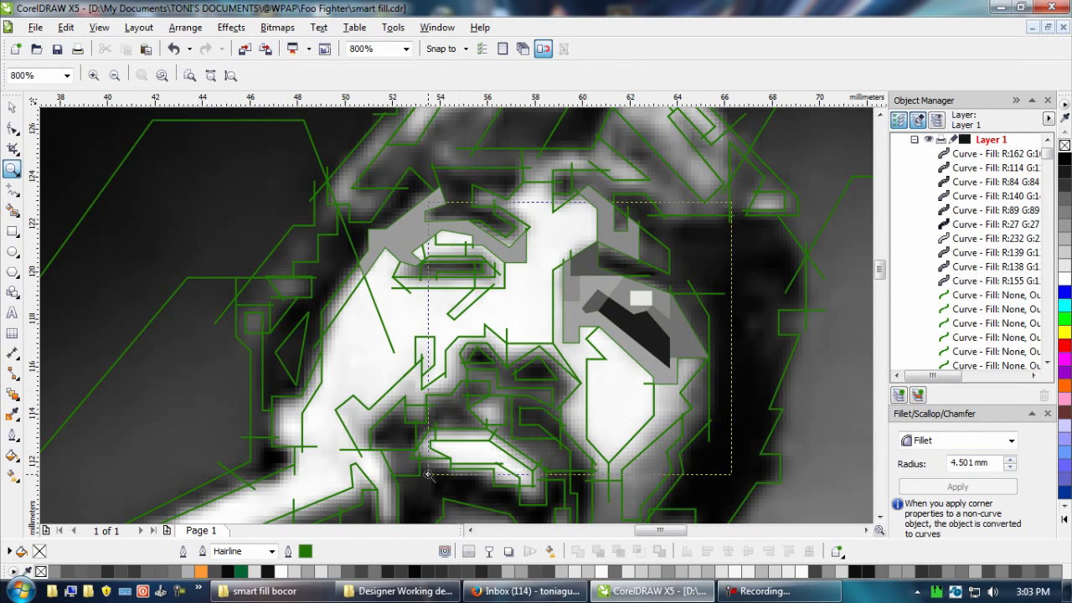
Zoom in on the eyes, reselect Smart Fill and sample a fill grey from the photo.
drag(428, 474, 428, 474)
key(space)
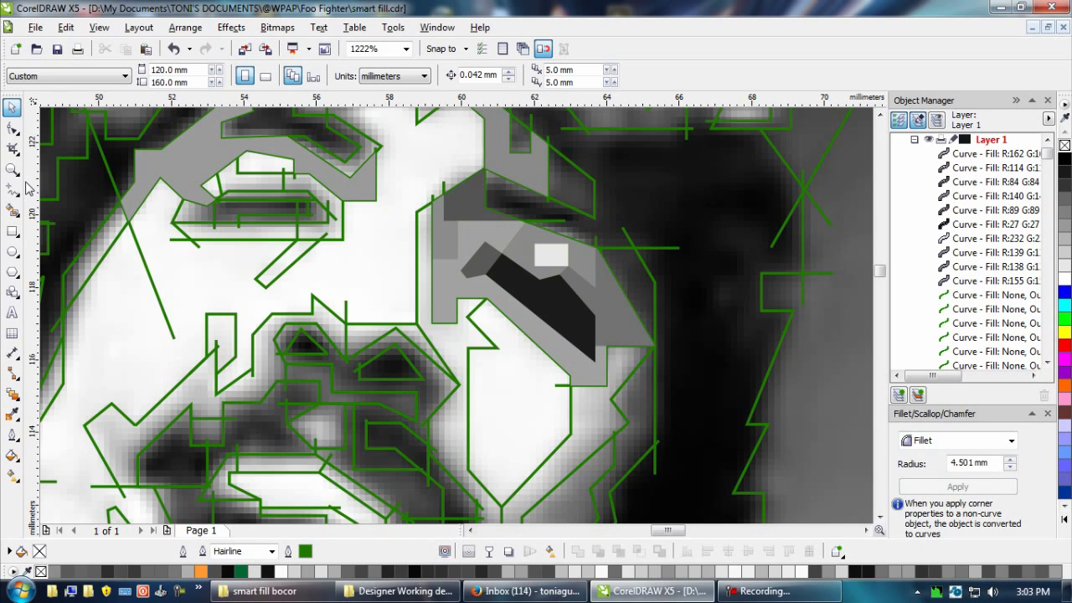
click(13, 209)
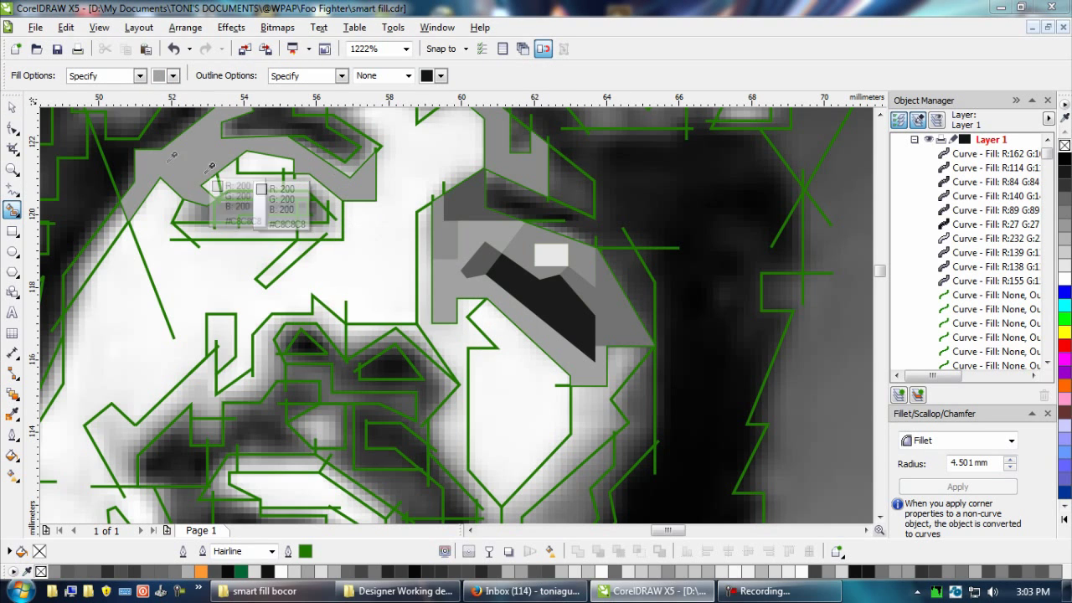
click(173, 75)
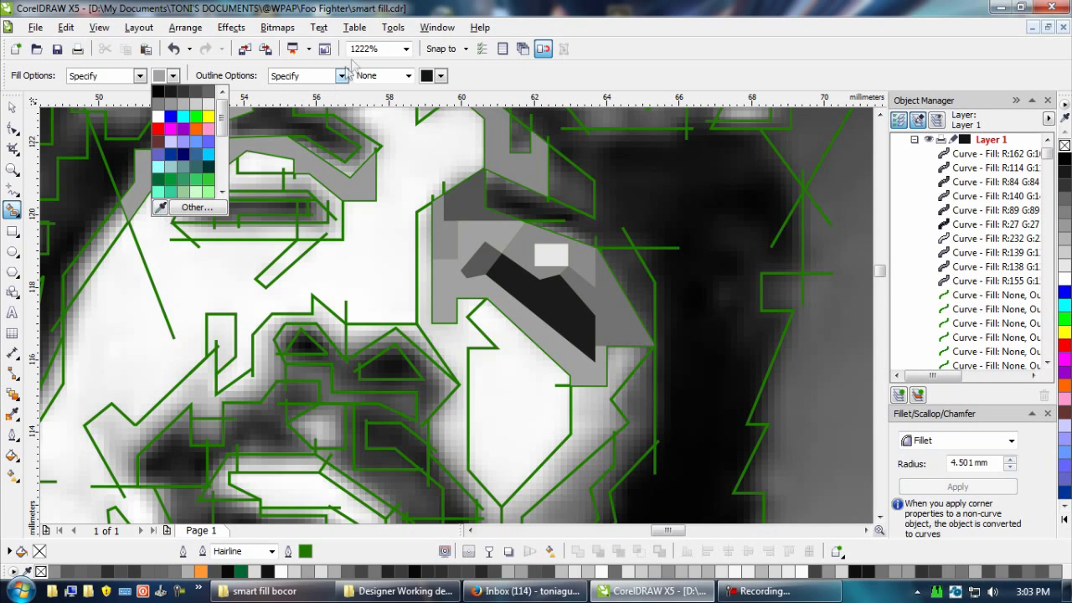
click(411, 9)
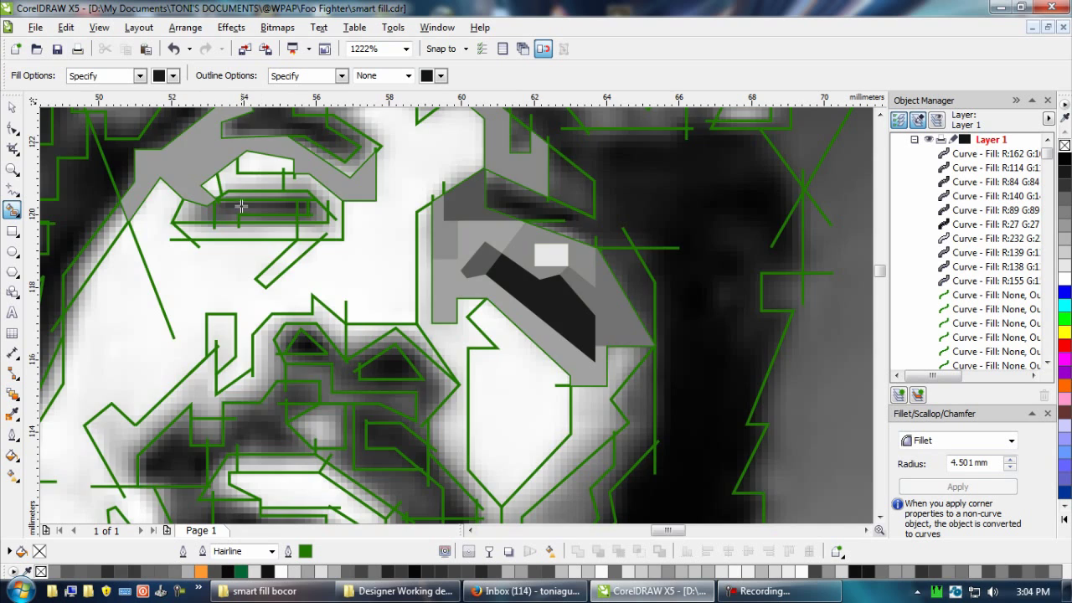
Fill the left eye's dark bar, adjoining patch, grey band and left-end region.
scroll(241, 206, up, 2)
click(301, 213)
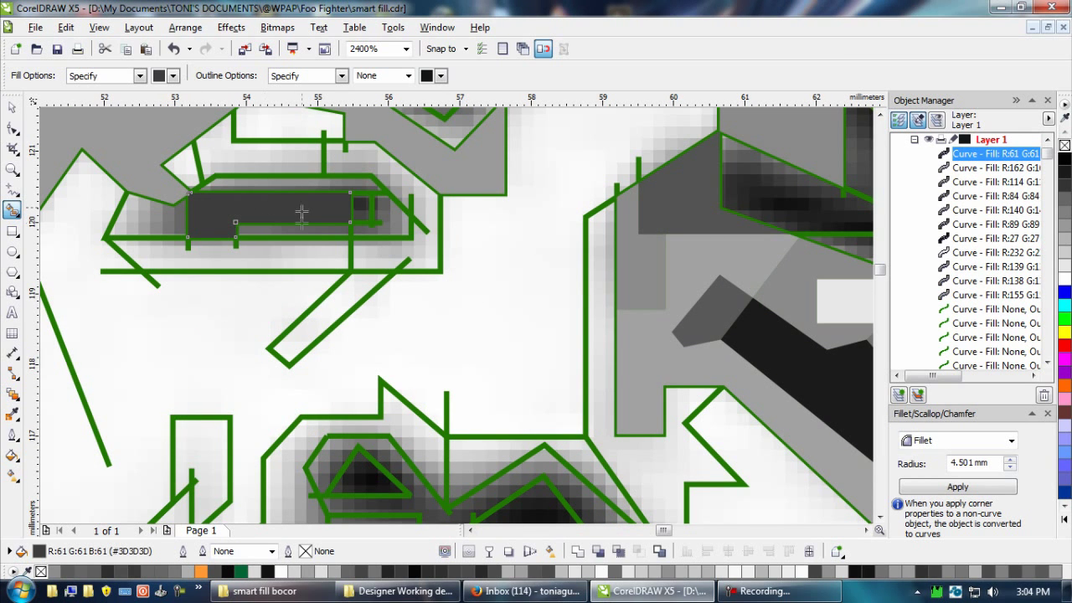
click(361, 207)
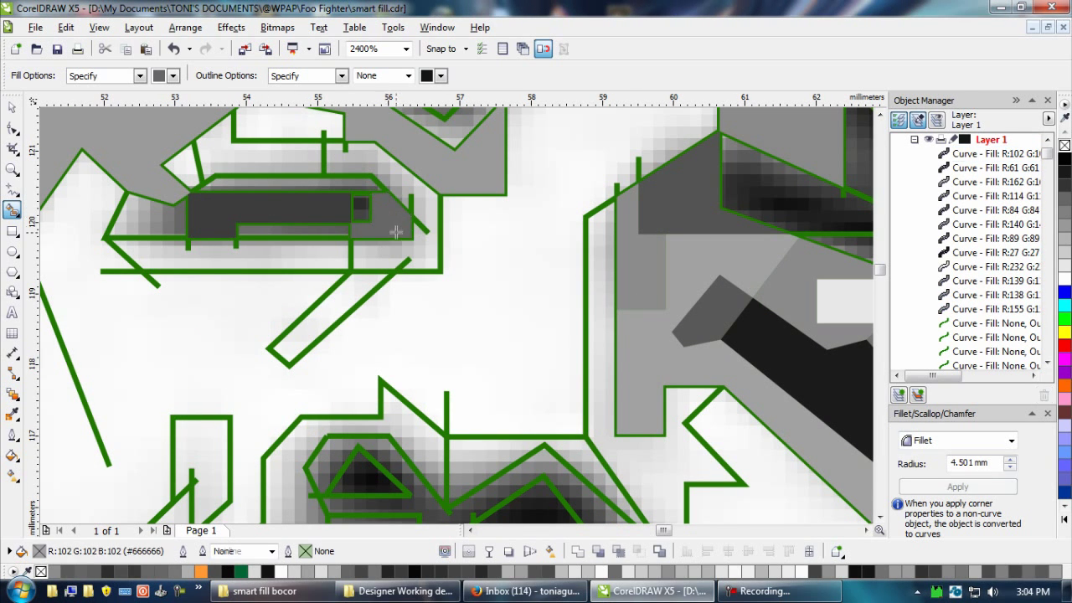
click(355, 191)
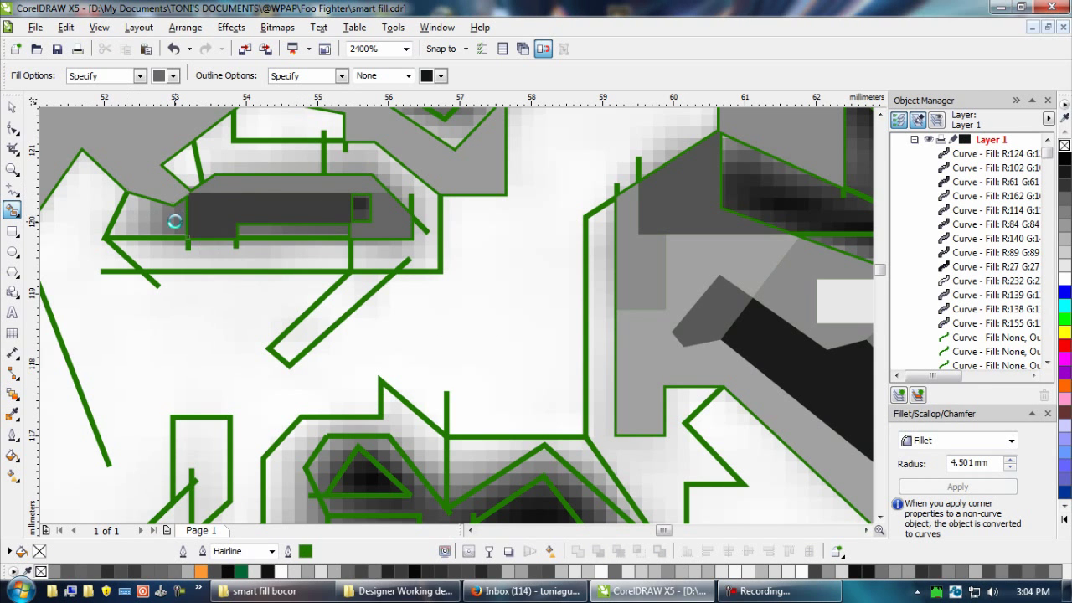
click(174, 215)
key(z)
key(F3)
key(F3)
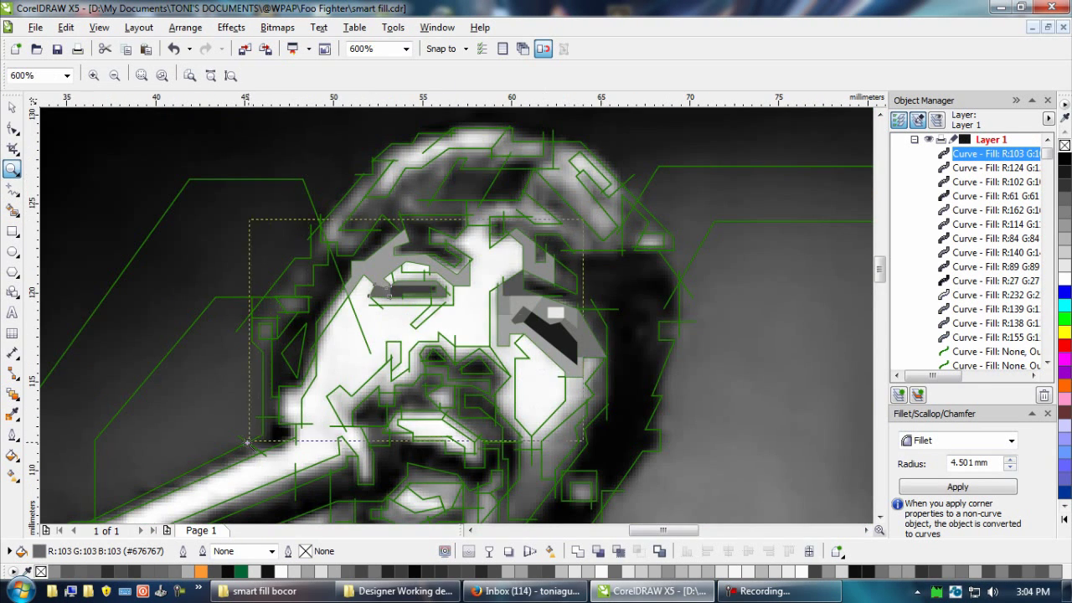
Zoom in on the nose and fill the region above the nostril light grey.
drag(583, 220, 247, 442)
key(space)
click(12, 211)
click(173, 75)
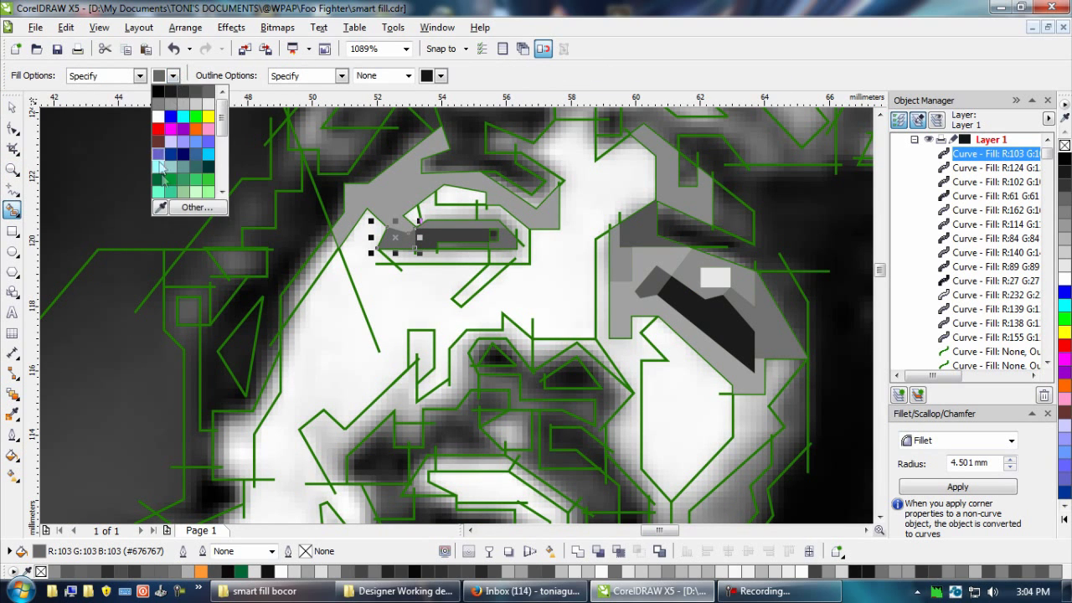
click(582, 364)
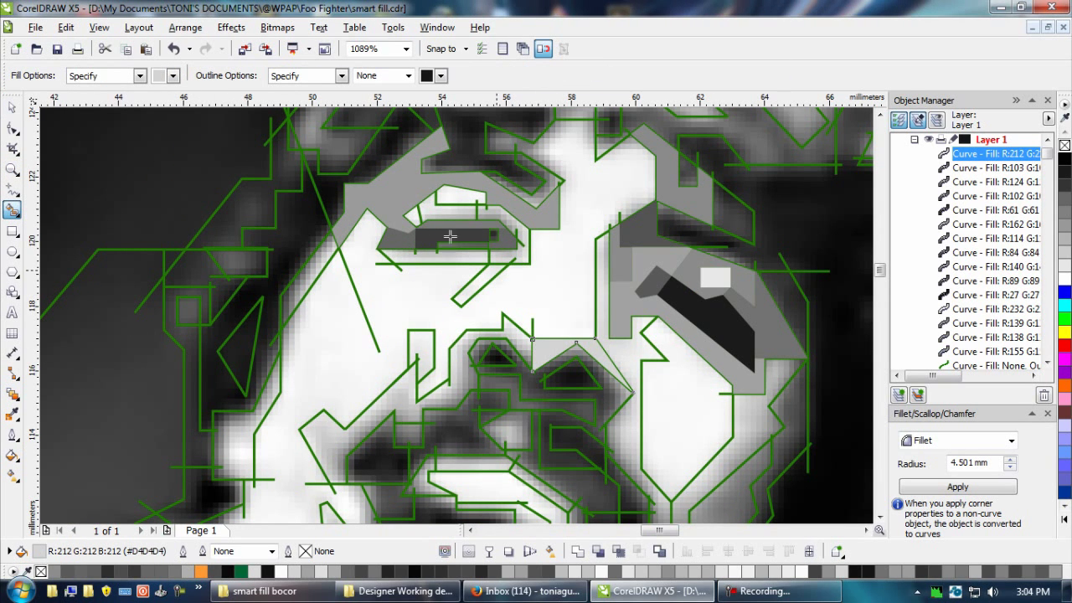
Fill both nostrils with near-black greys sampled from the photo.
click(174, 75)
click(161, 209)
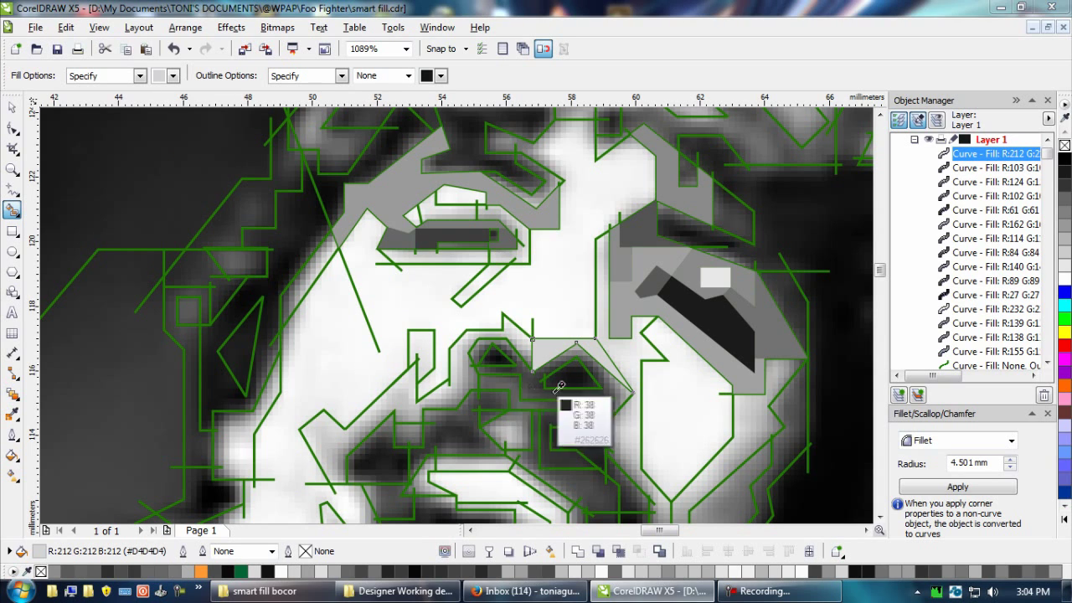
click(494, 358)
click(173, 75)
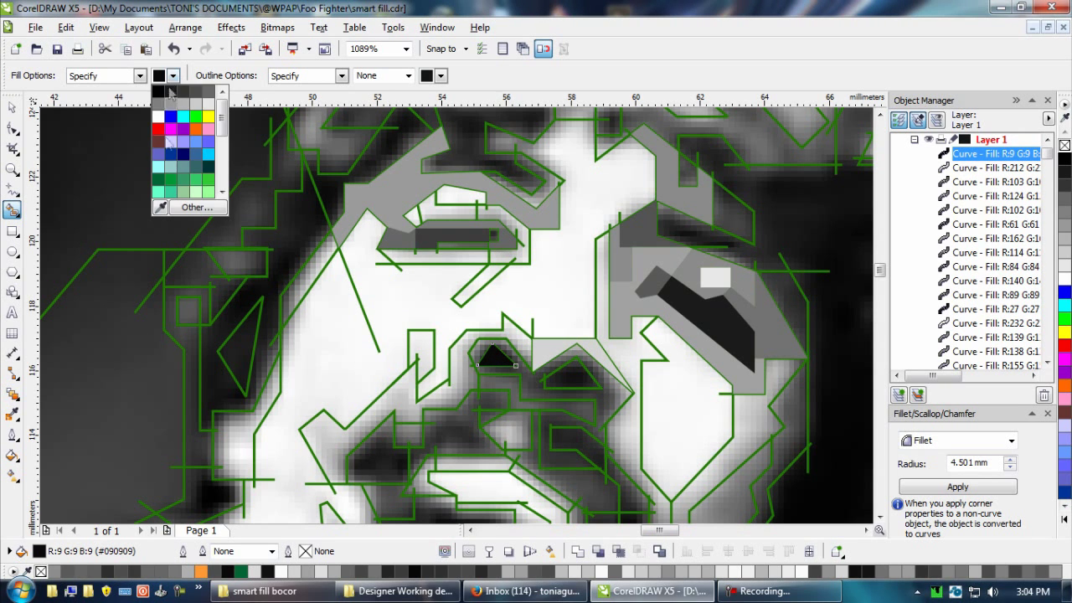
click(161, 209)
click(575, 390)
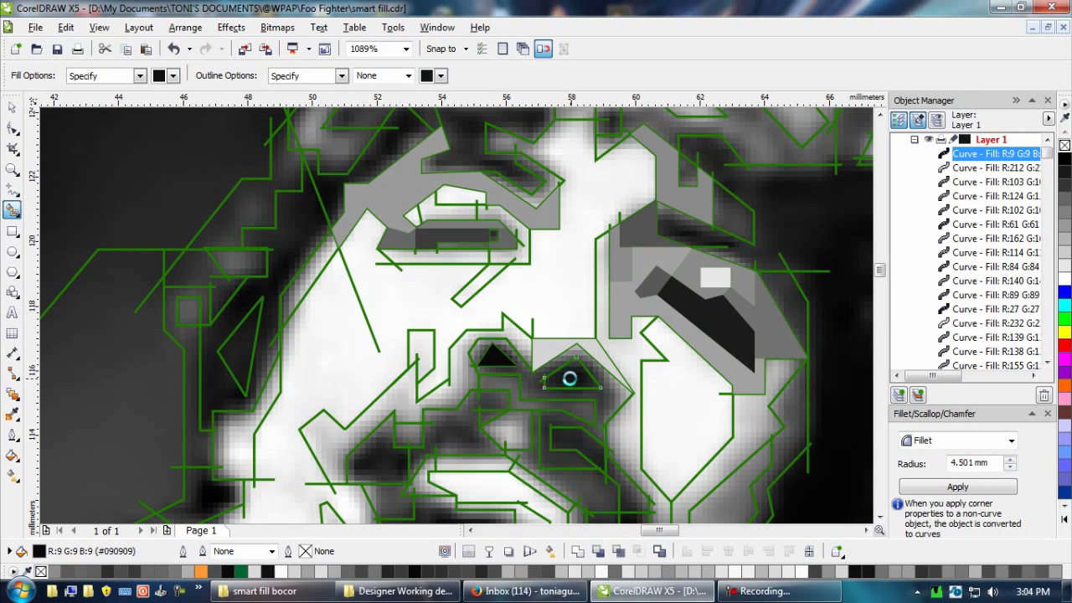
click(571, 375)
click(158, 76)
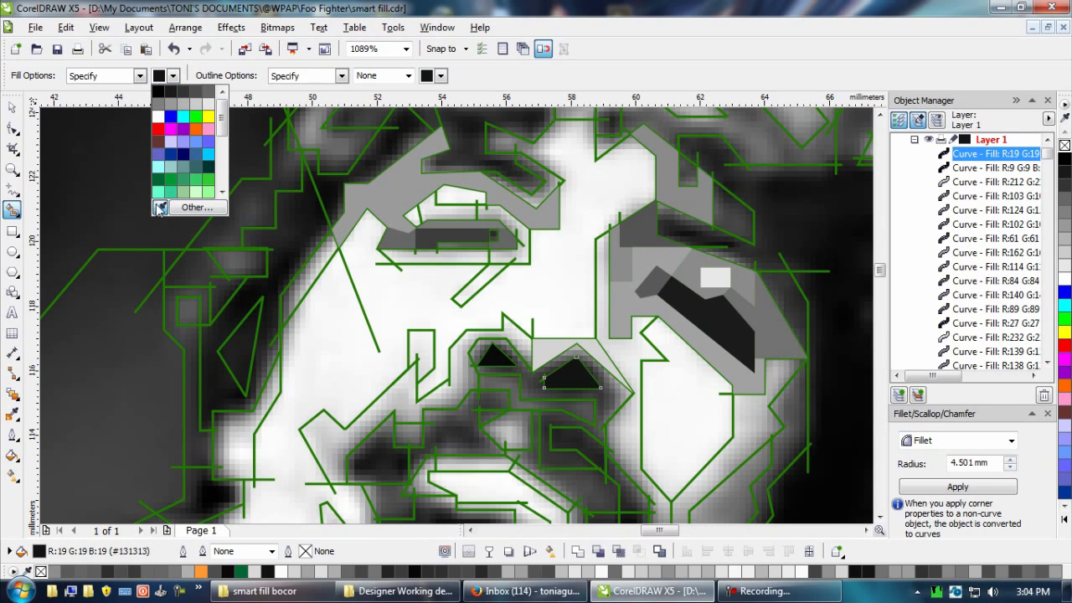
click(159, 209)
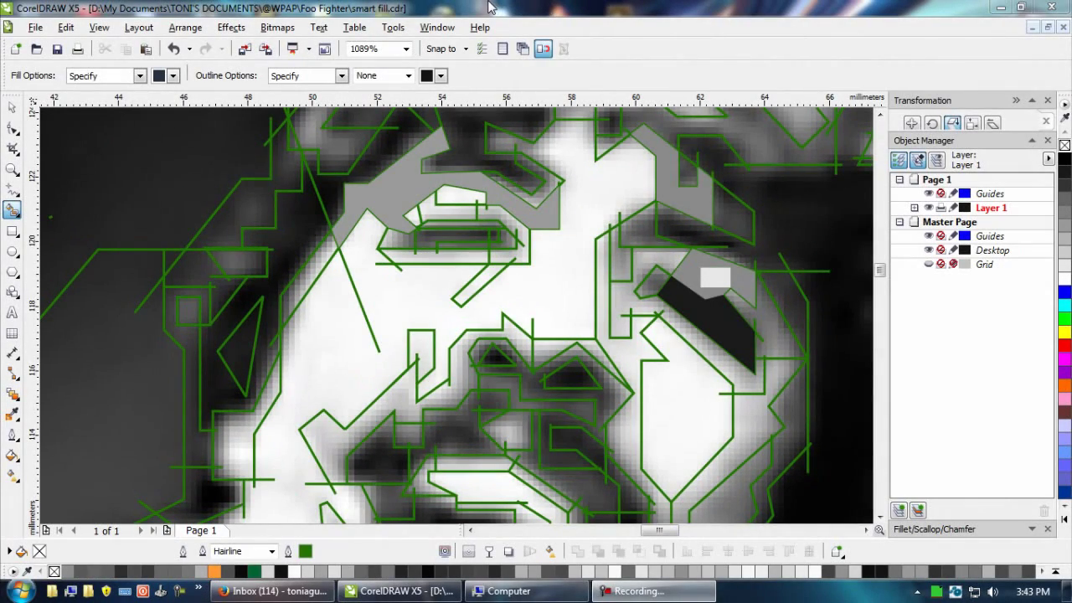
click(12, 211)
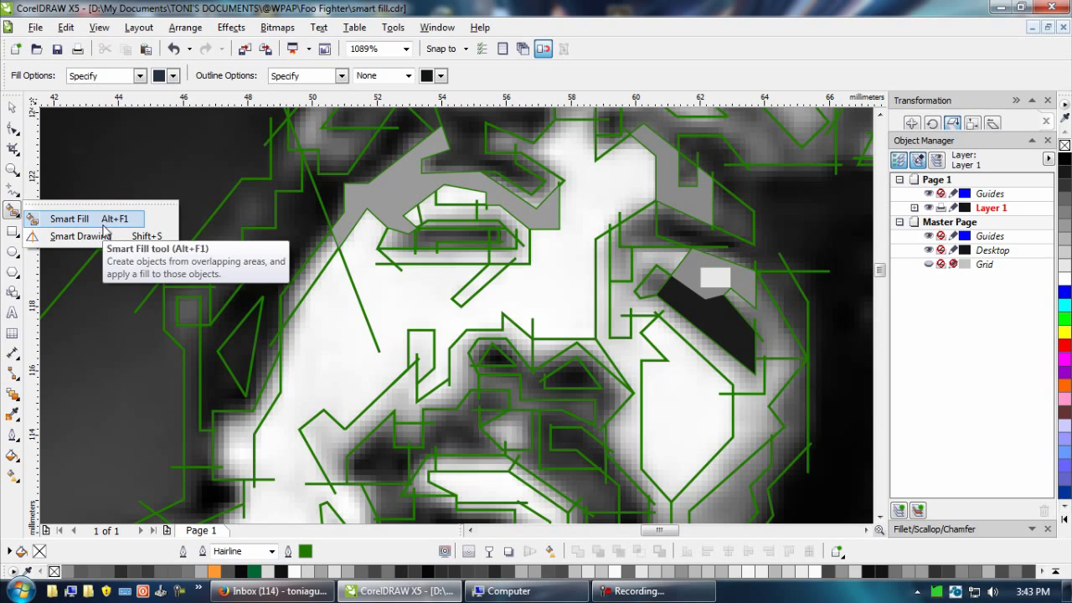
click(10, 211)
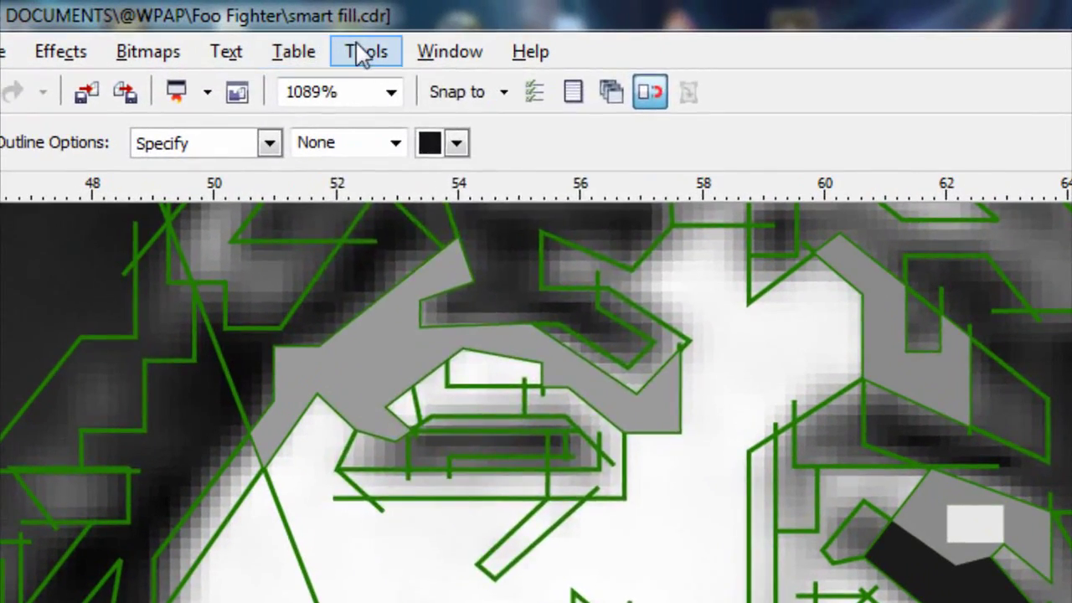
Open Tools > Options at Customization > Commands, show All commands, and find Smart Fill.
click(391, 30)
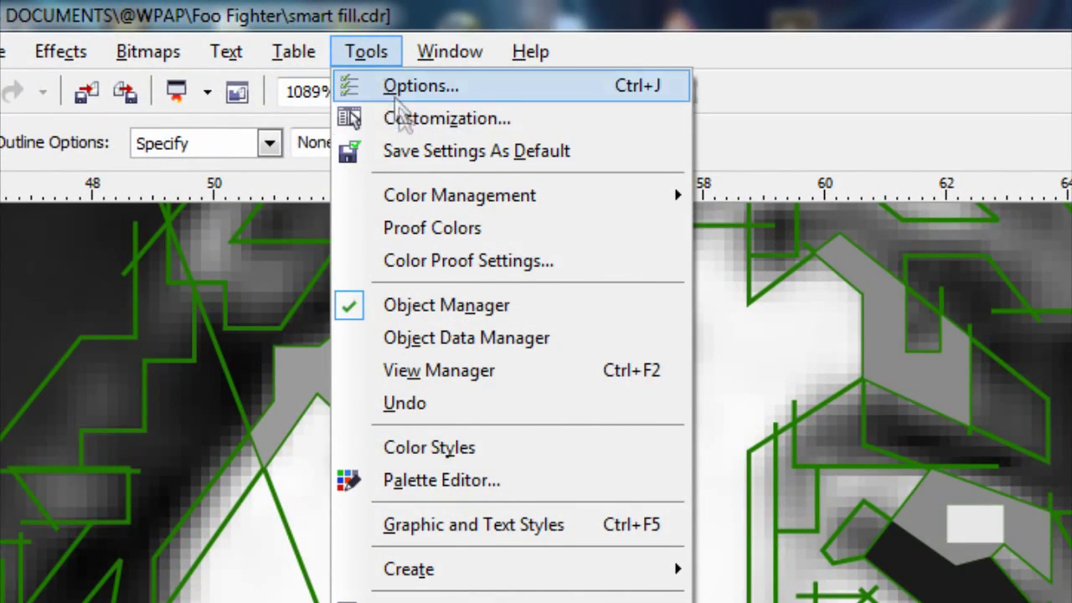
click(410, 126)
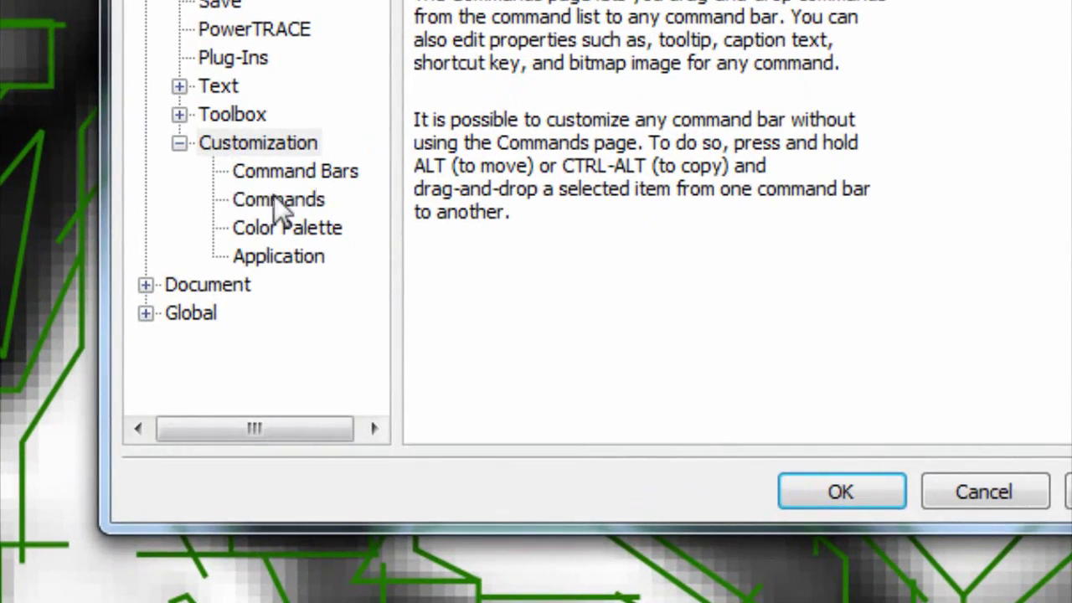
click(362, 327)
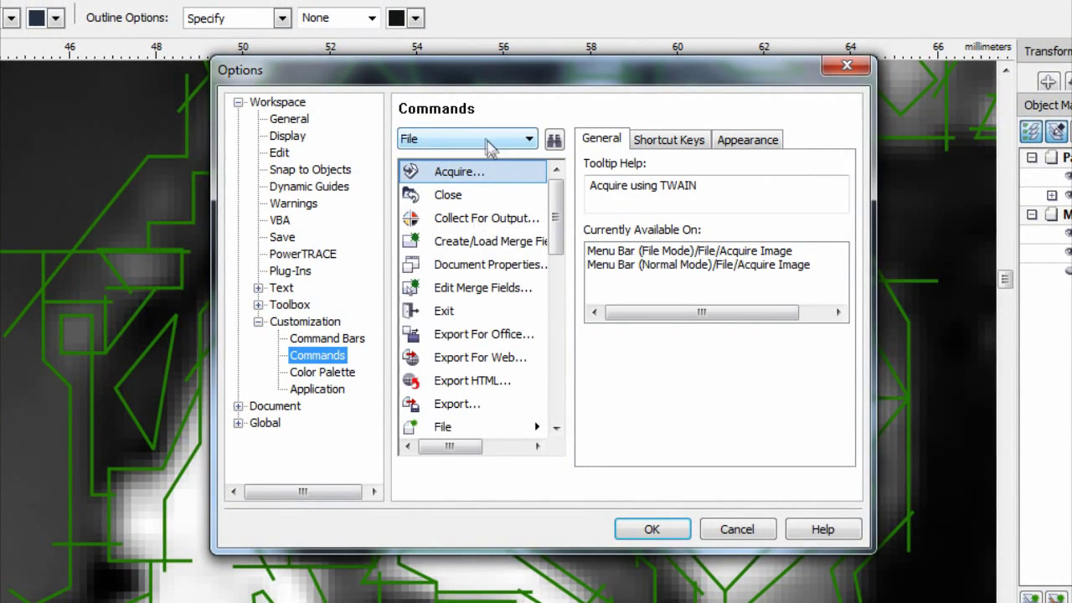
click(540, 142)
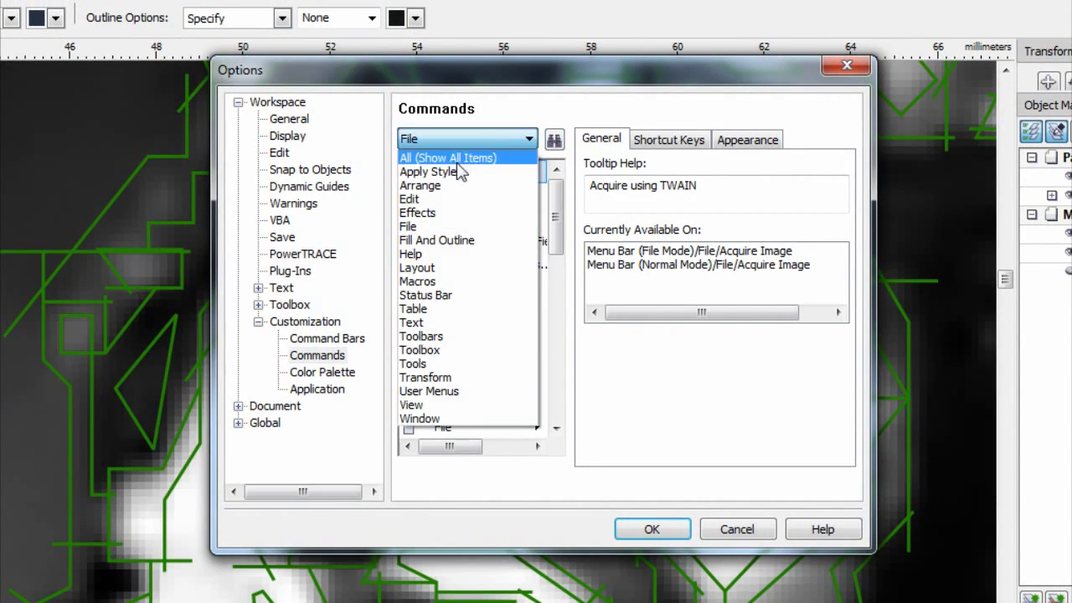
click(452, 158)
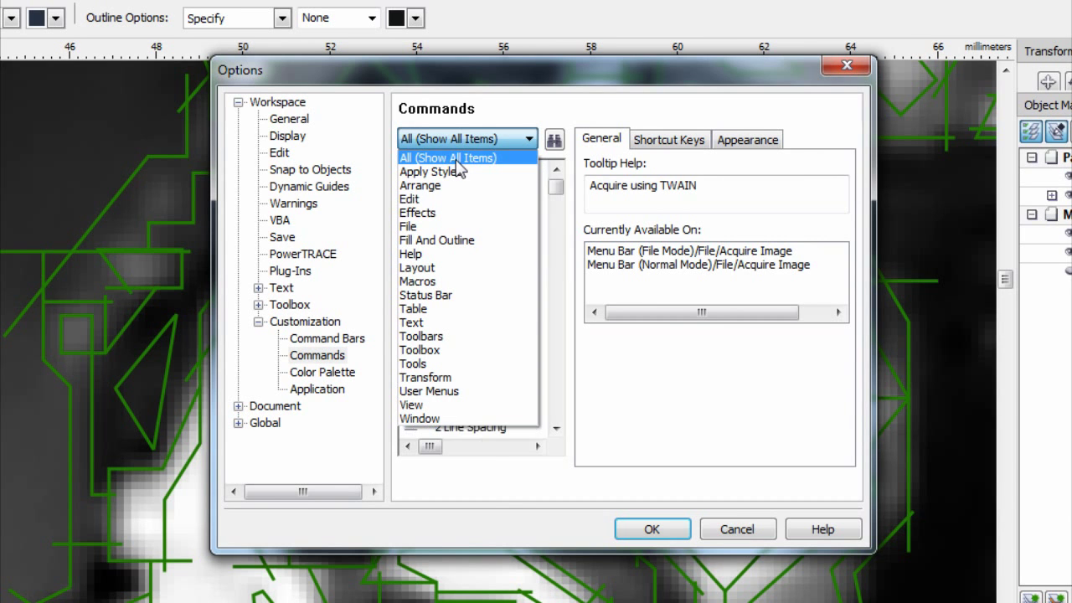
click(452, 158)
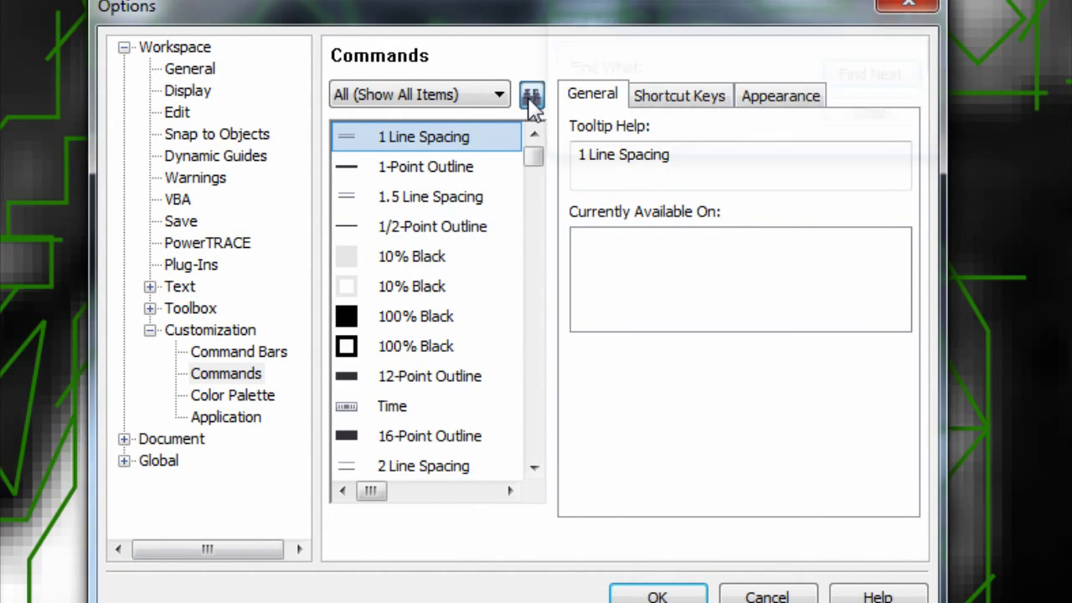
click(531, 98)
text(SMART FILL)
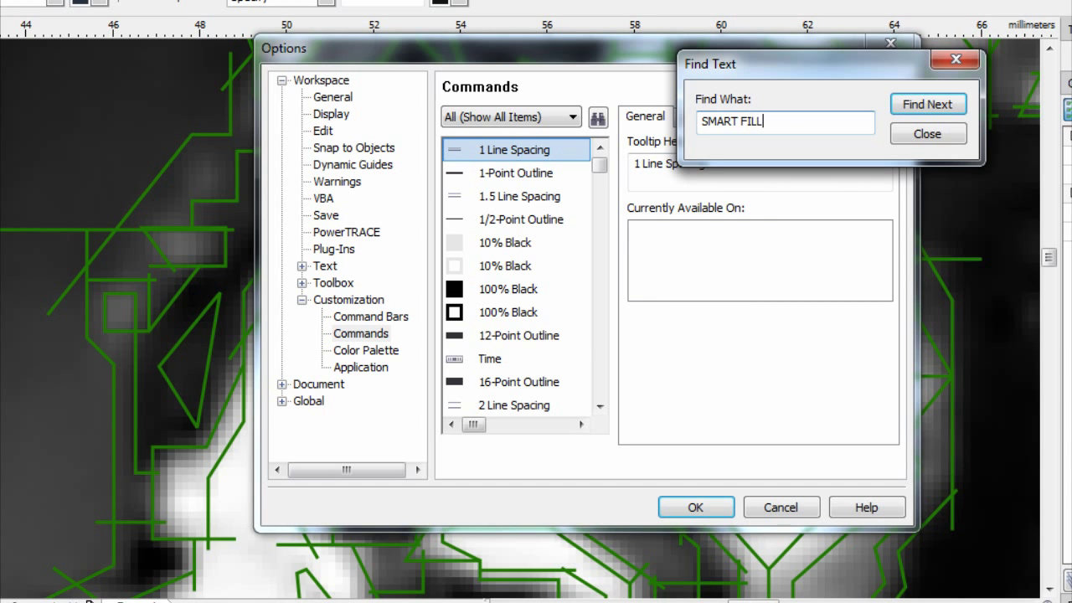
key(Return)
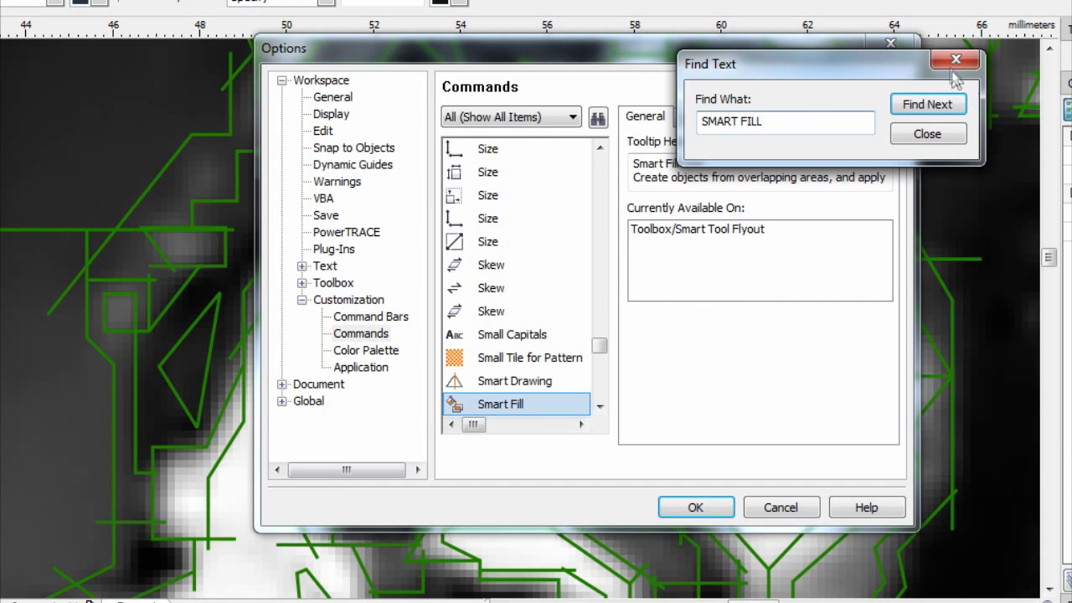
click(927, 134)
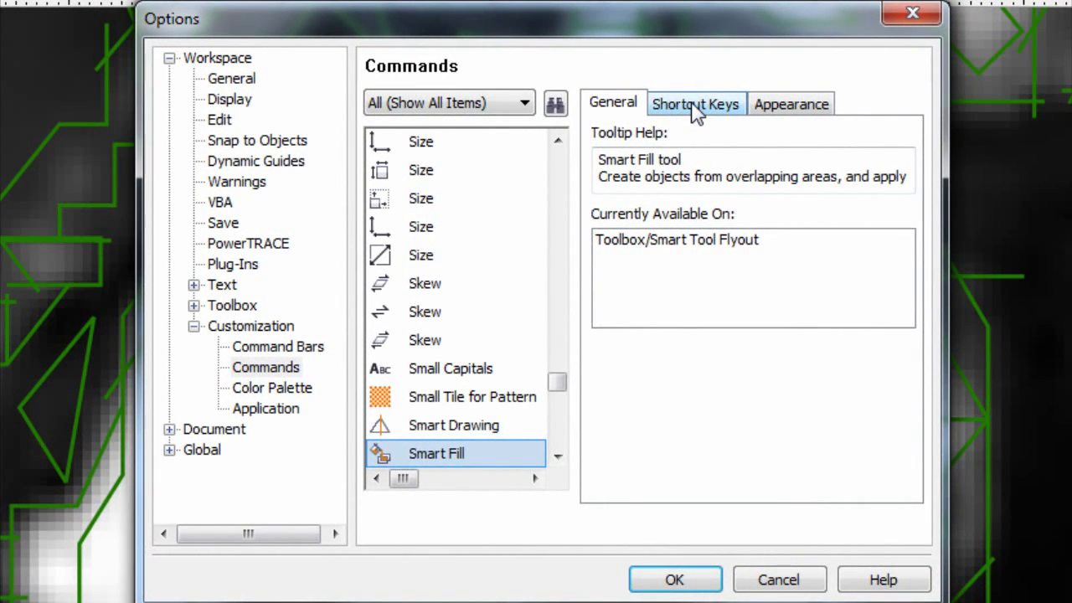
Replace Smart Fill's existing shortcut with Alt+F1 and close Options with OK.
click(693, 107)
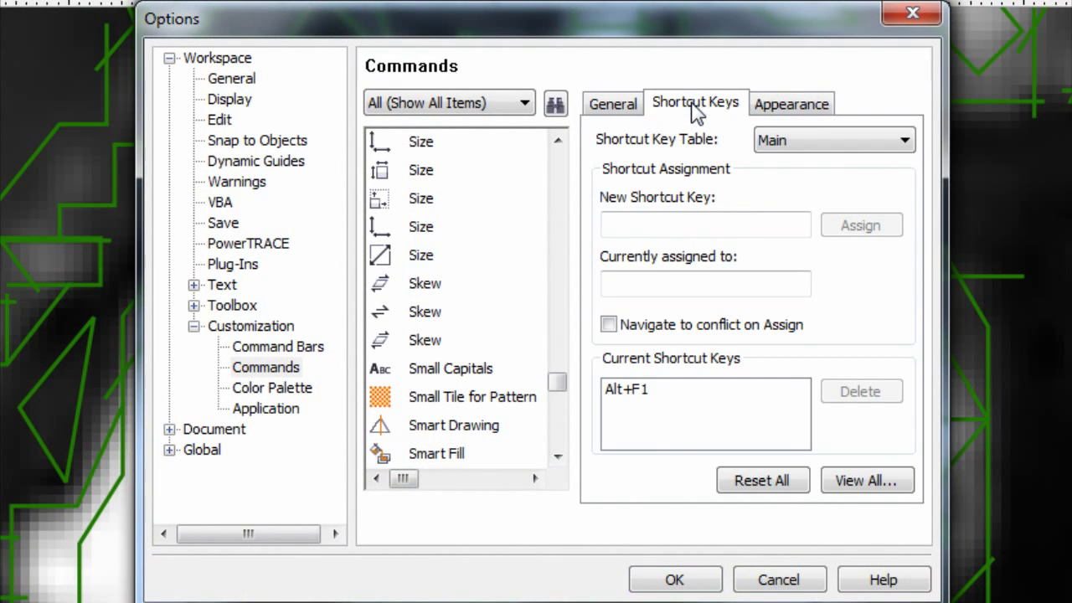
click(634, 390)
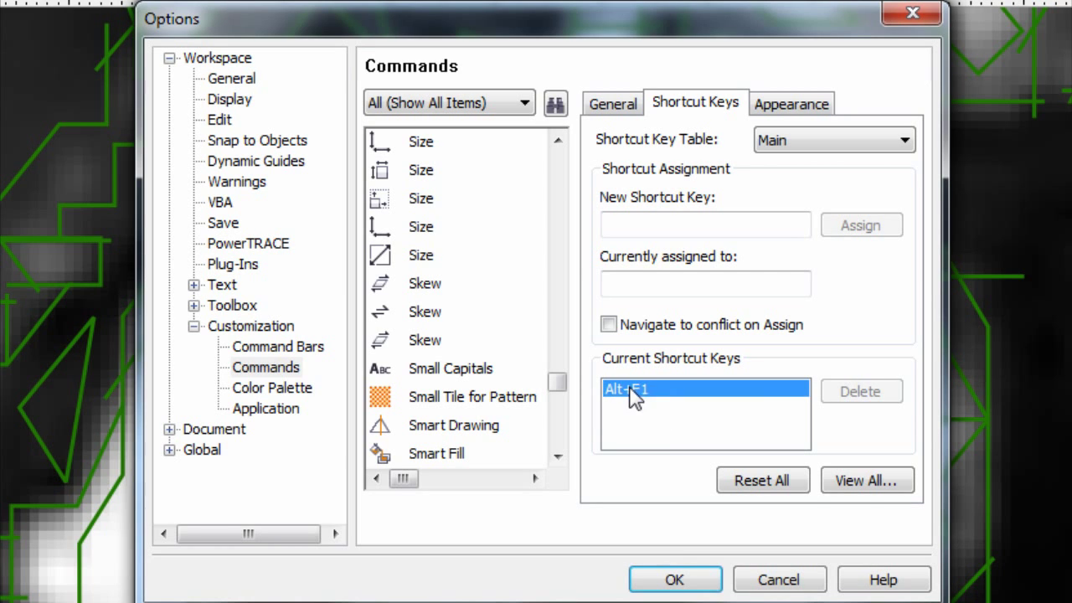
click(881, 400)
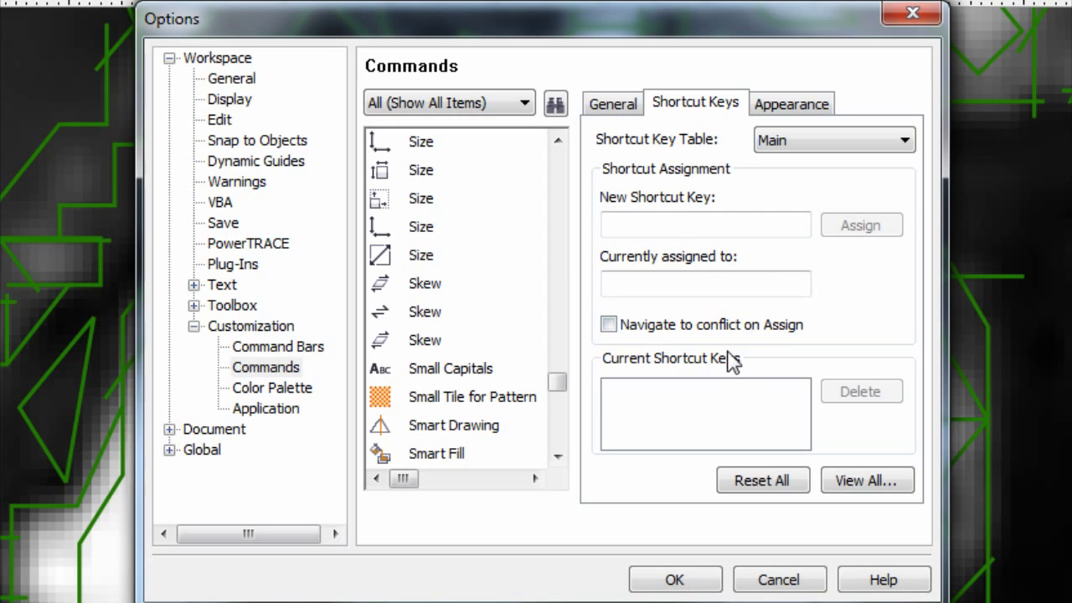
click(655, 226)
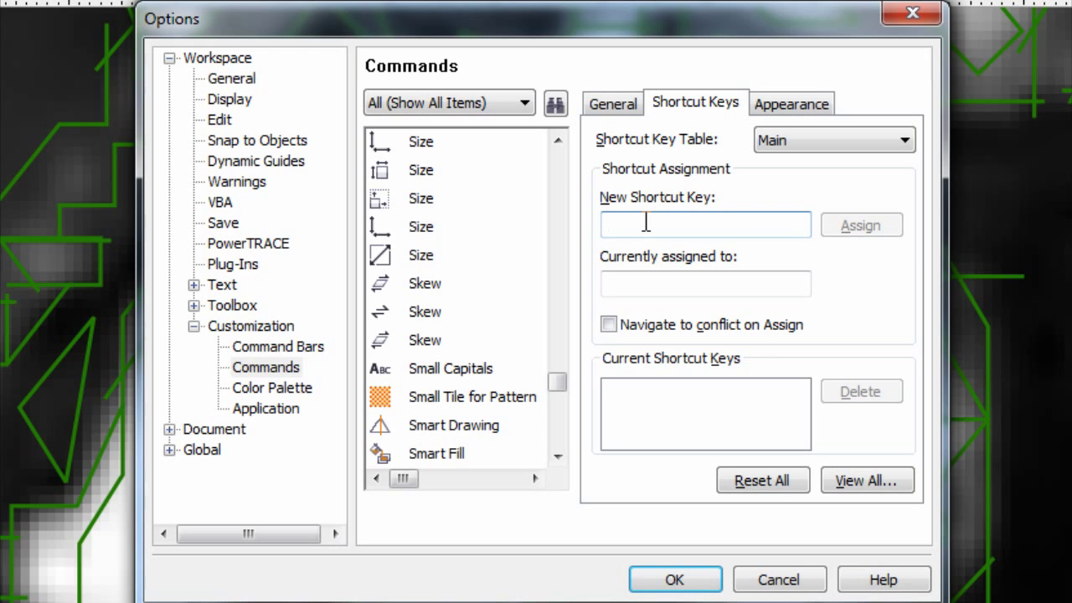
key(alt+F1)
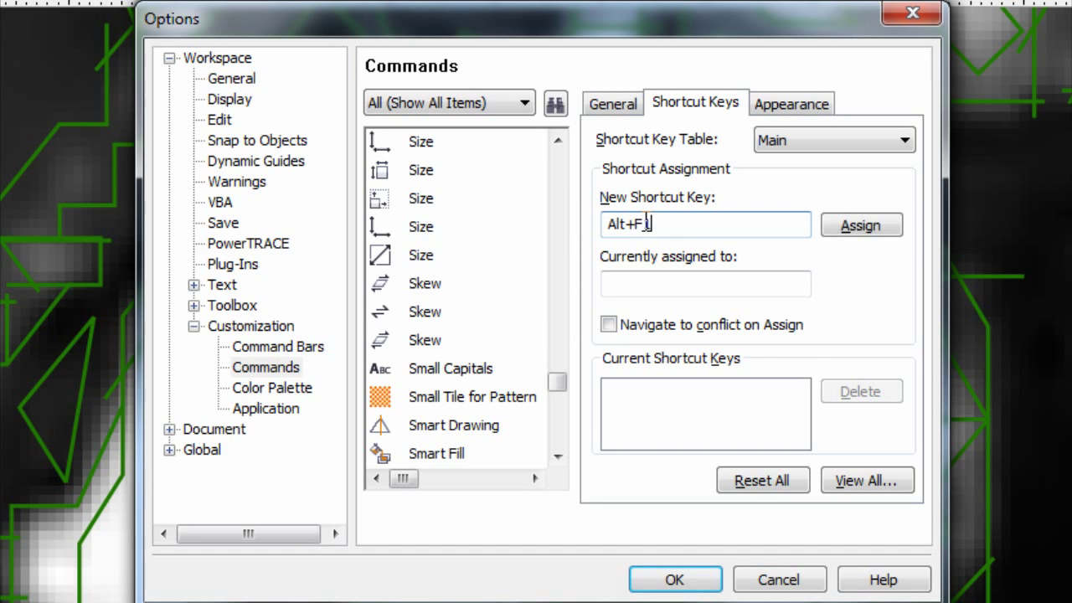
click(862, 228)
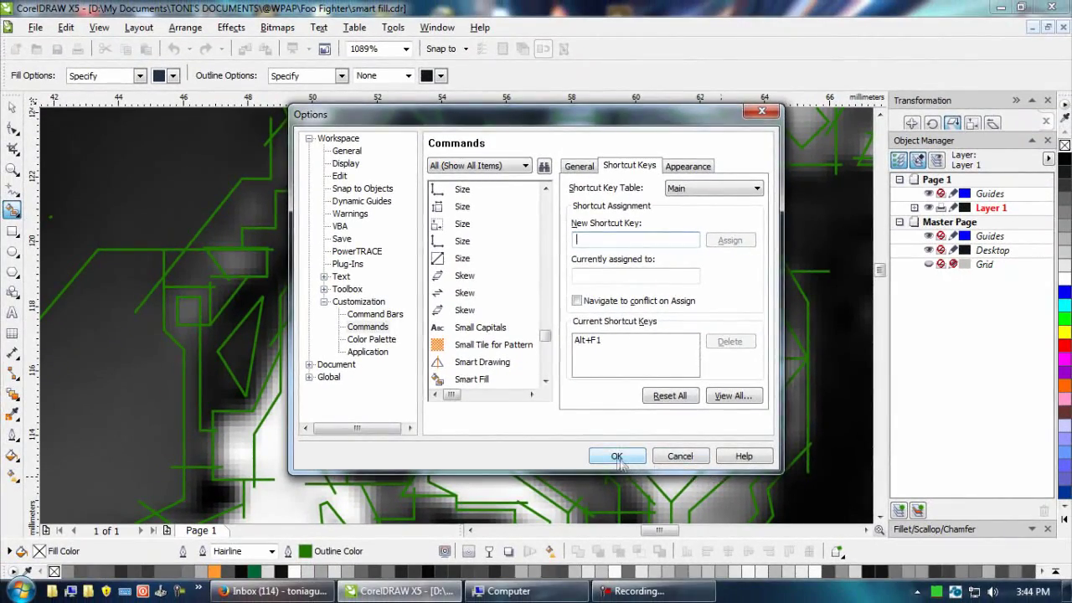
click(617, 459)
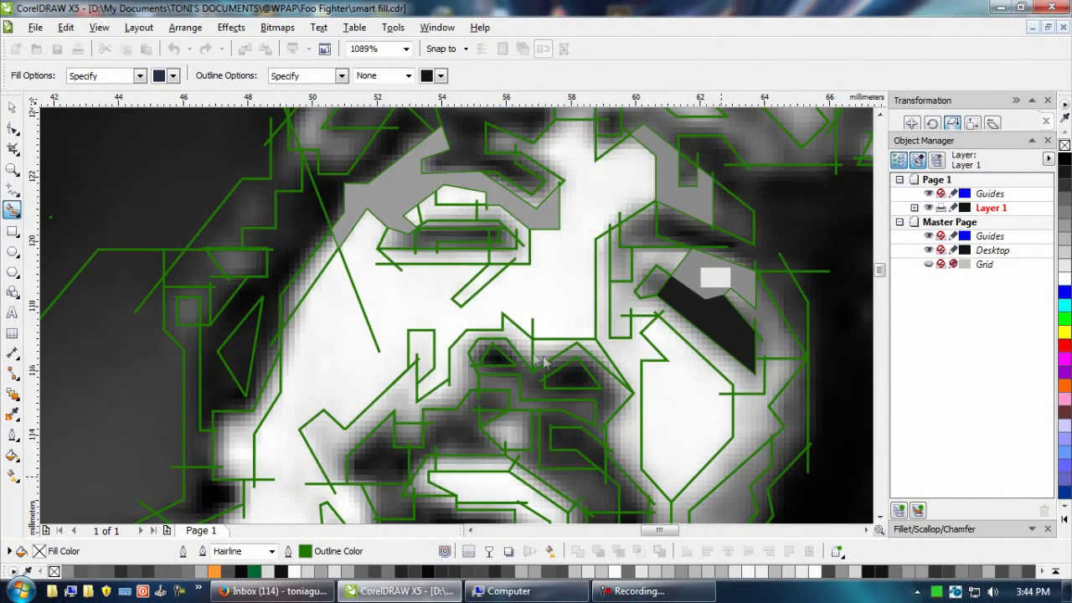
Pick the Smart Fill tool from the toolbox's smart tools flyout.
click(18, 214)
click(189, 280)
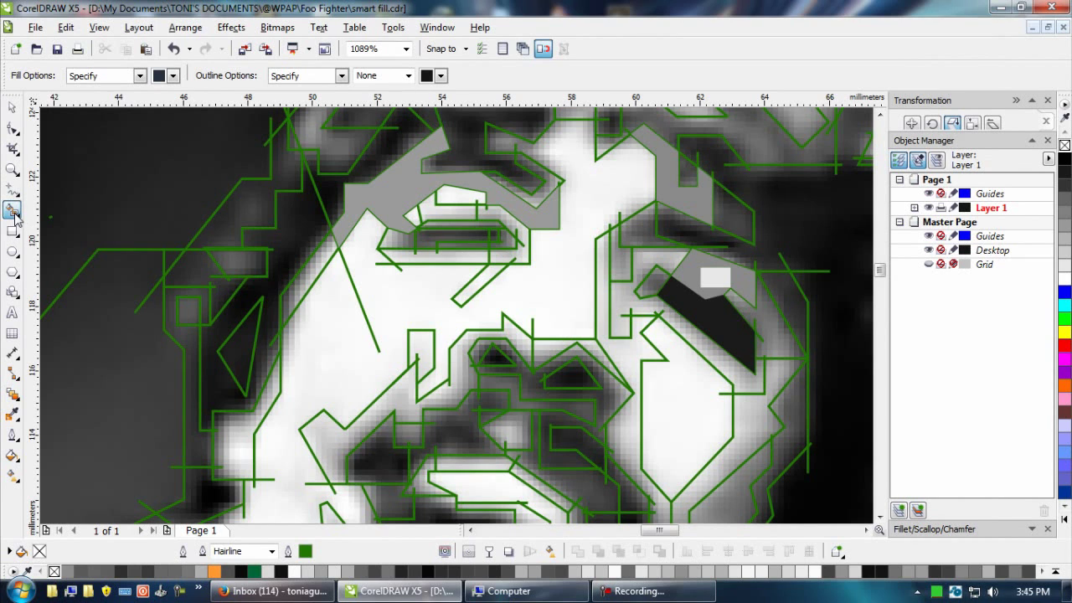
click(15, 216)
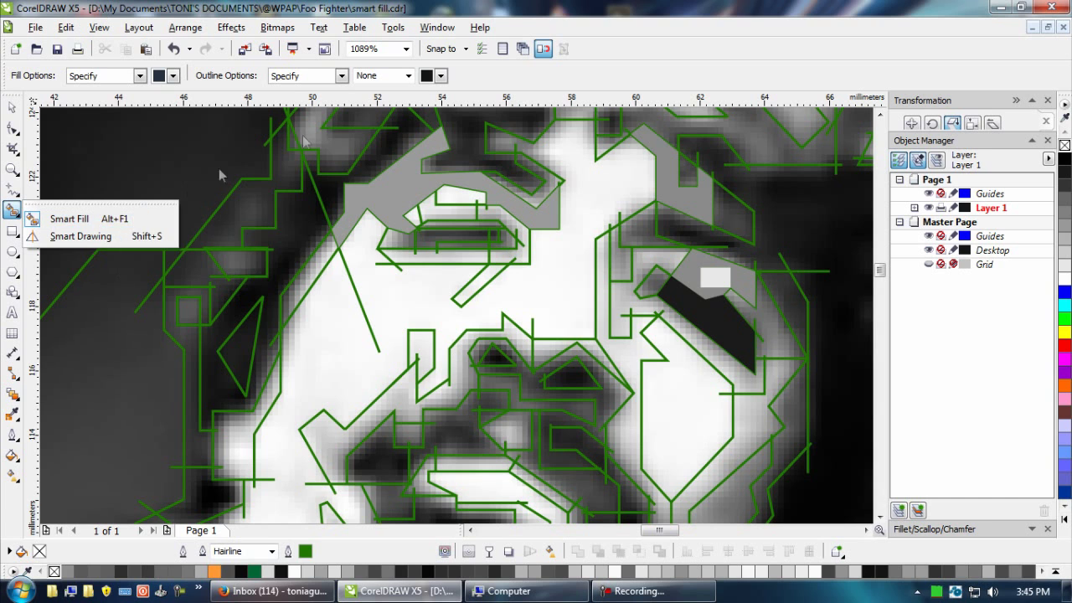
click(134, 220)
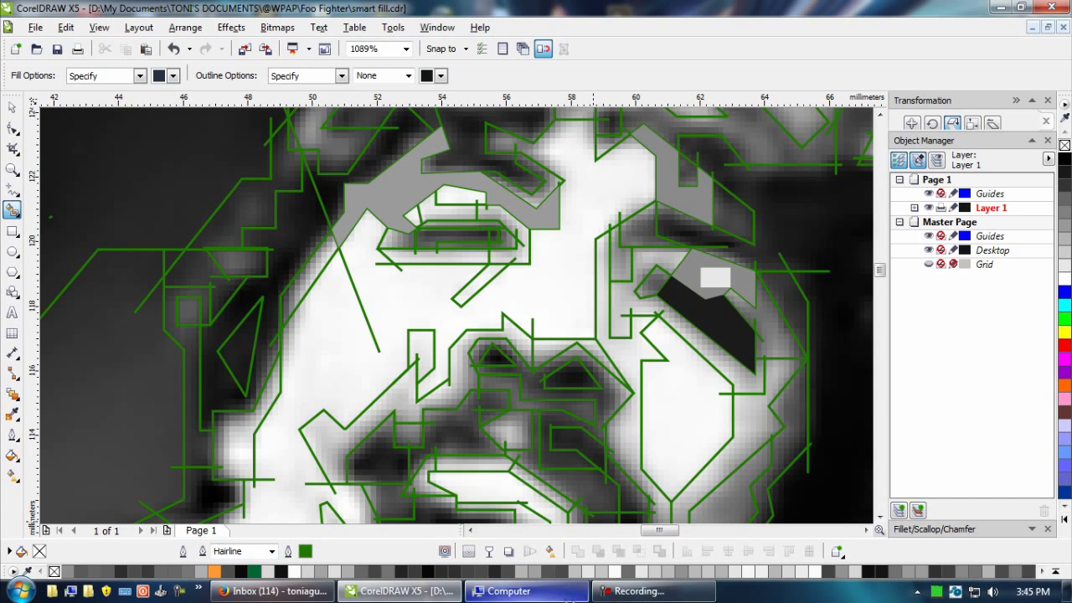
In RoboTask, create a new local task folder named COREL TEST and open it.
click(956, 592)
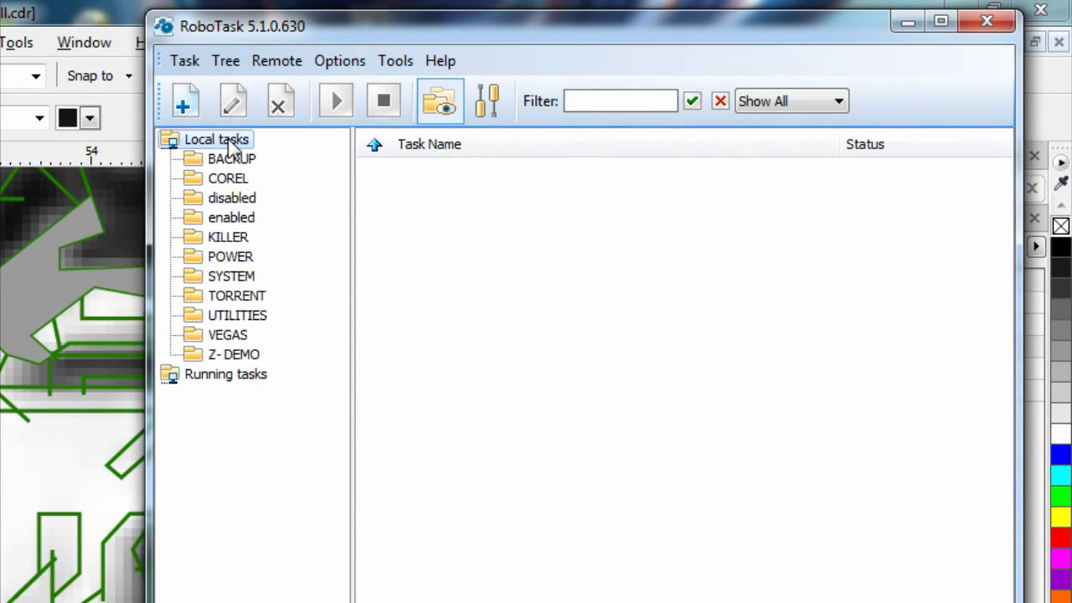
right_click(537, 93)
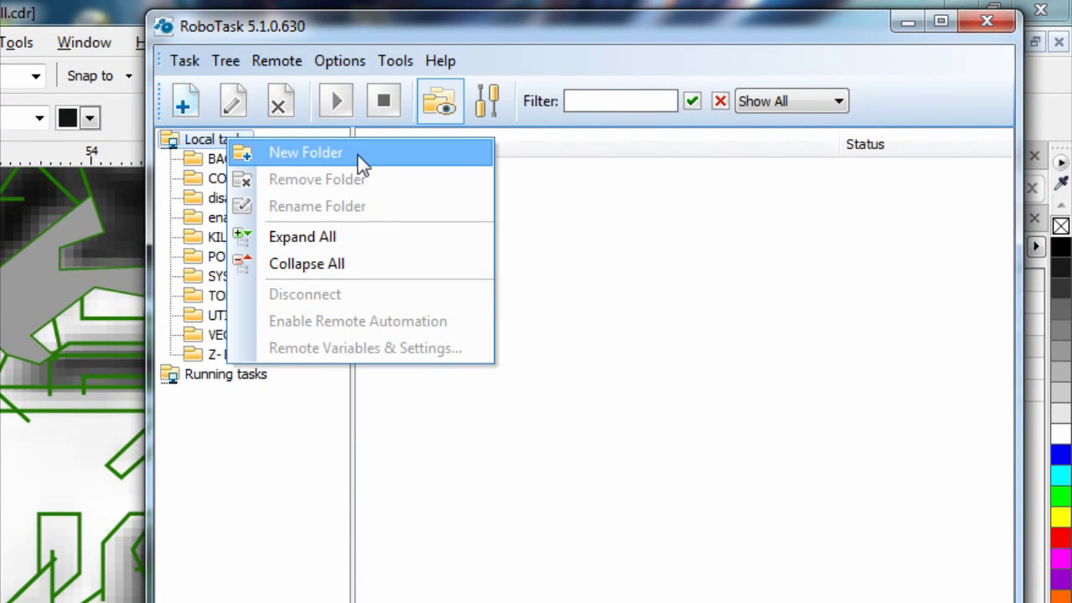
click(357, 155)
drag(230, 377, 432, 337)
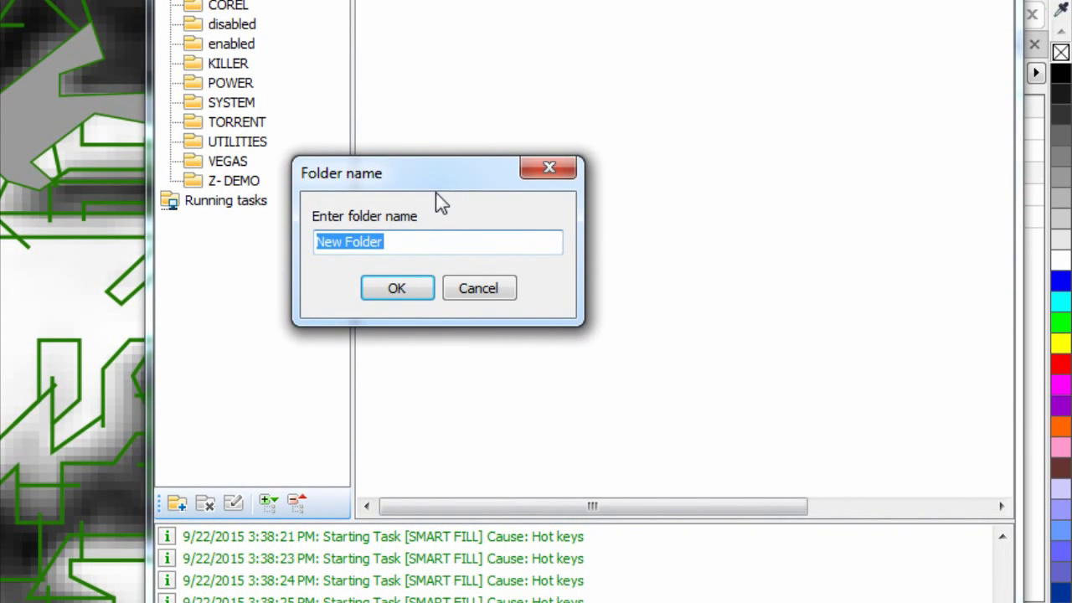
text(COREL TEST)
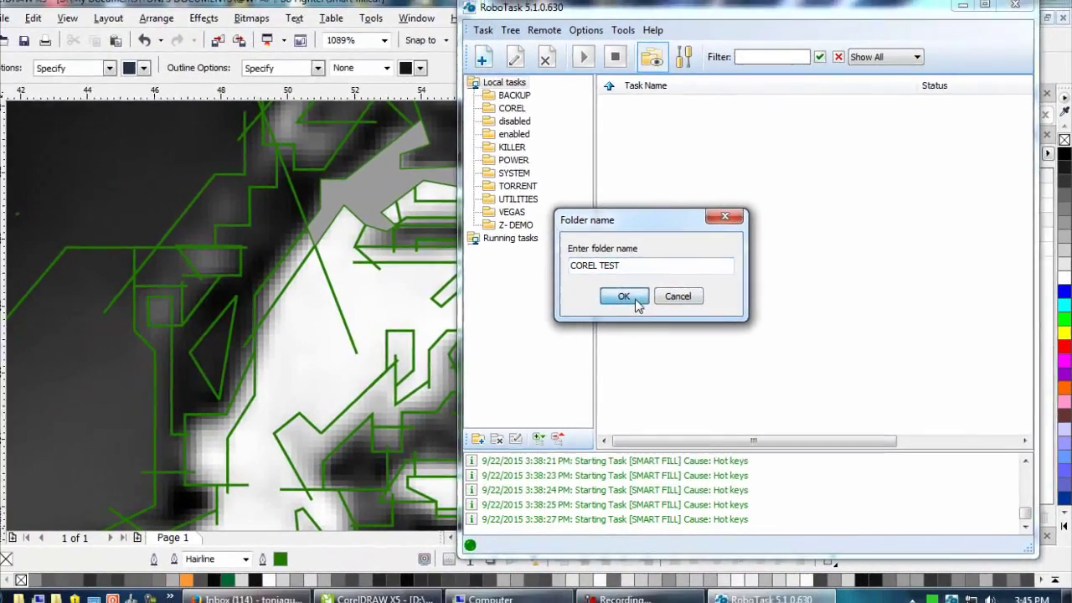
click(396, 288)
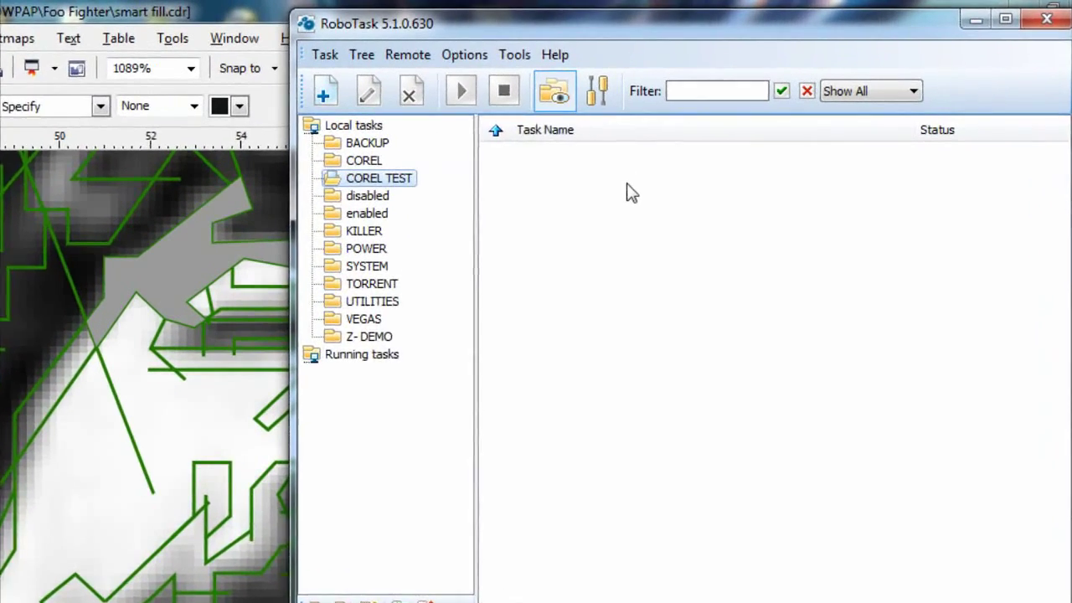
right_click(716, 131)
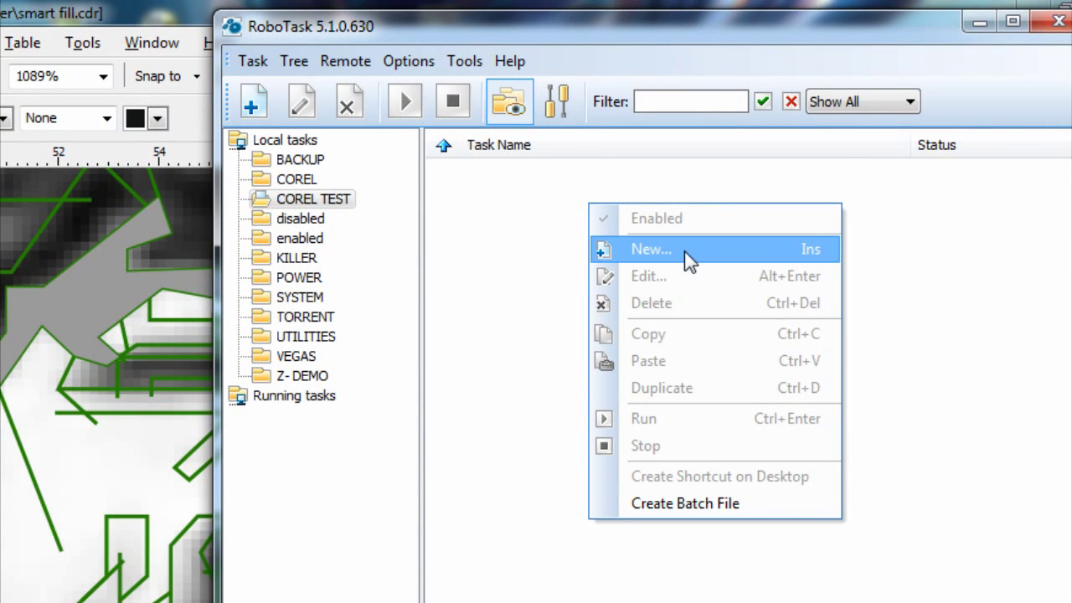
click(469, 170)
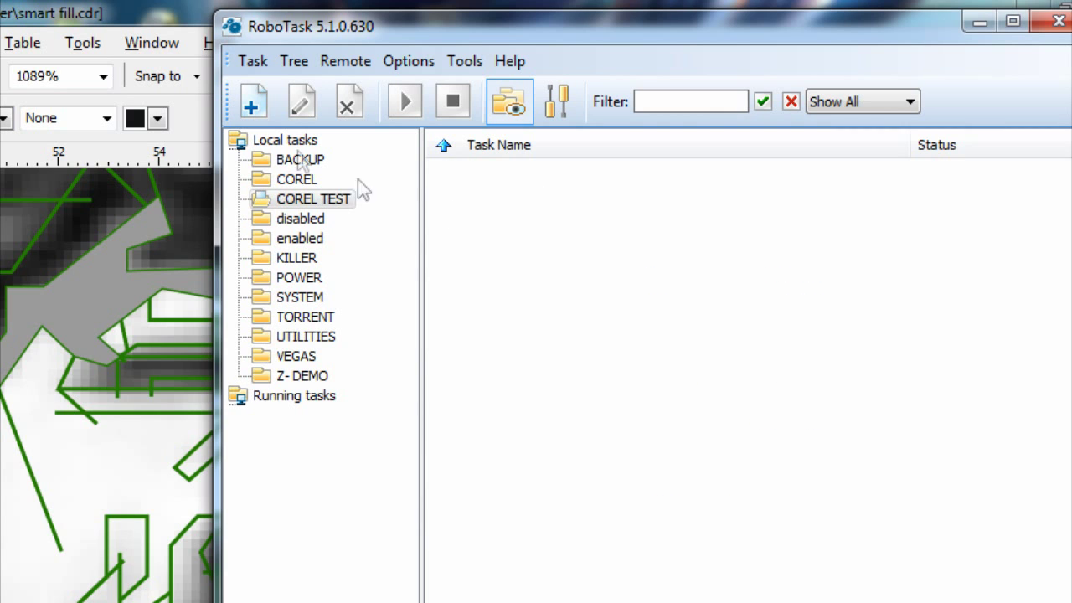
Create a new task named SMART FILL COREL in the COREL TEST folder.
click(260, 110)
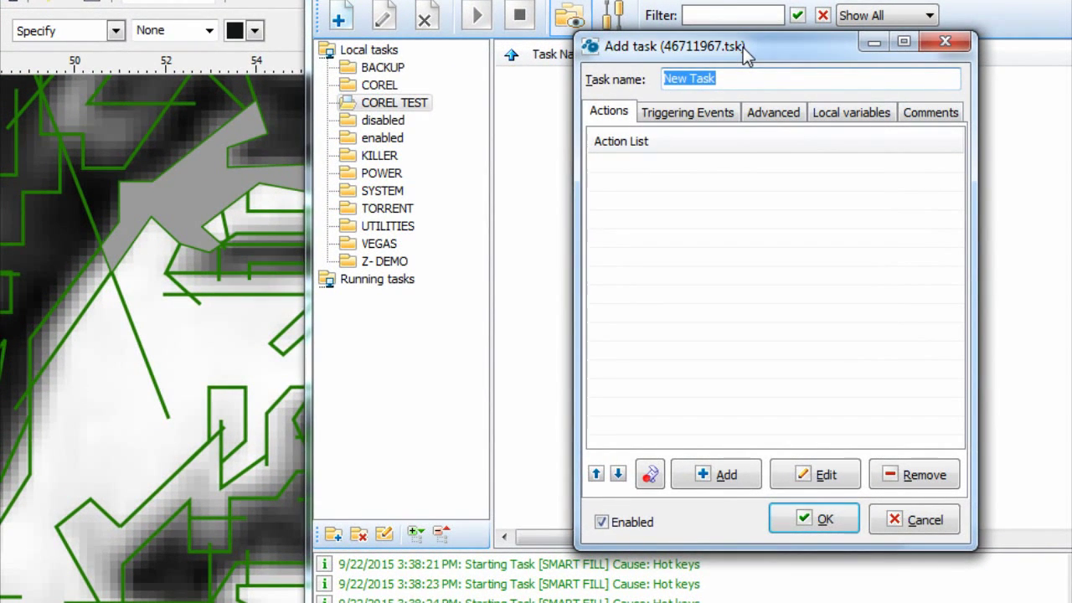
text(COREL)
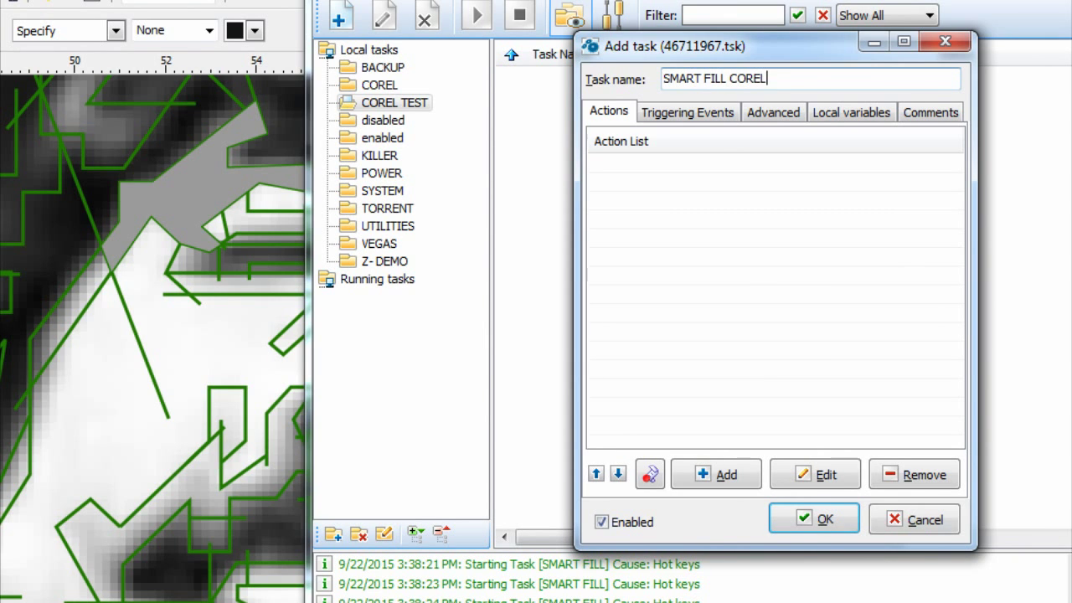
click(753, 239)
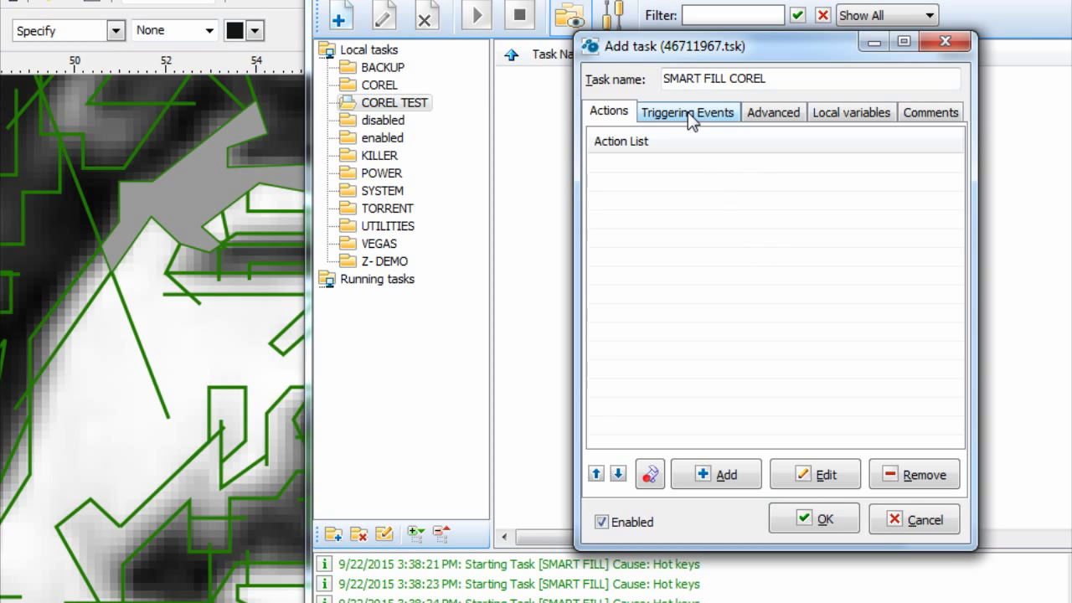
Add an Alt+F5 Hot Keys triggering event to the task.
click(689, 113)
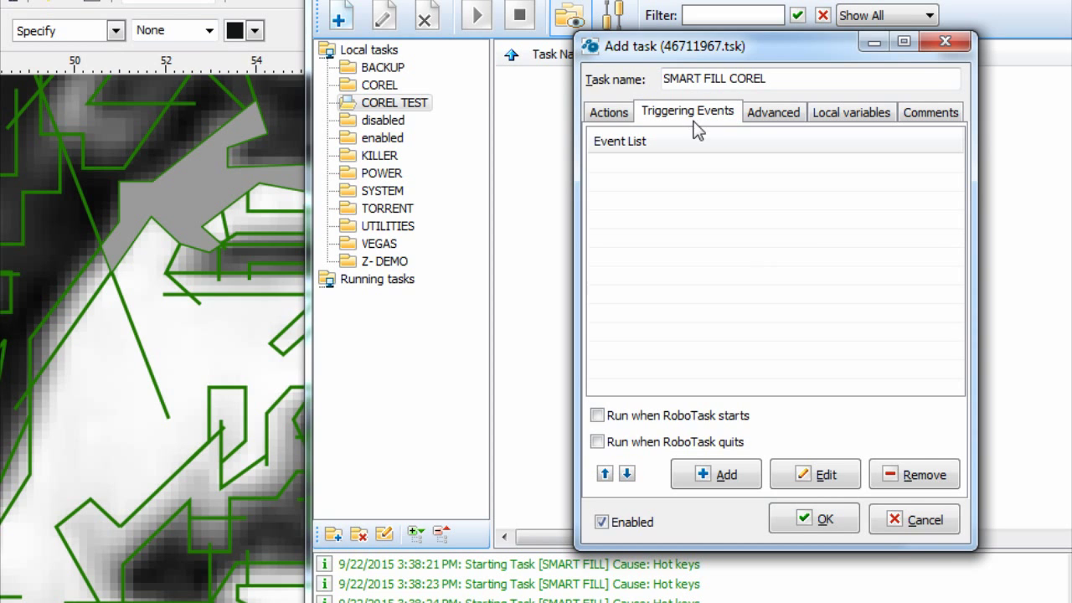
click(718, 474)
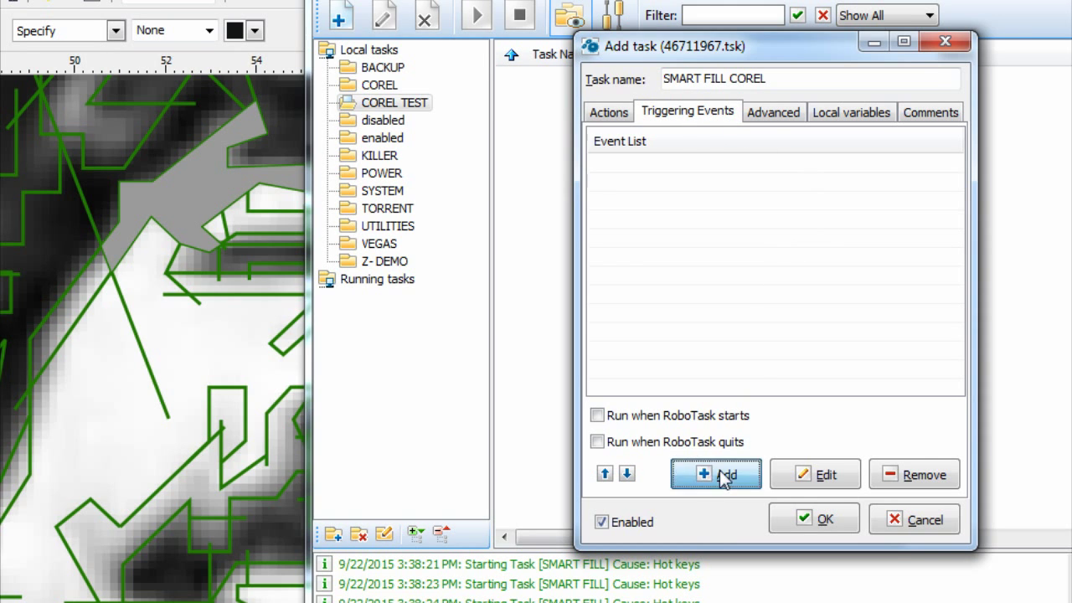
double_click(340, 217)
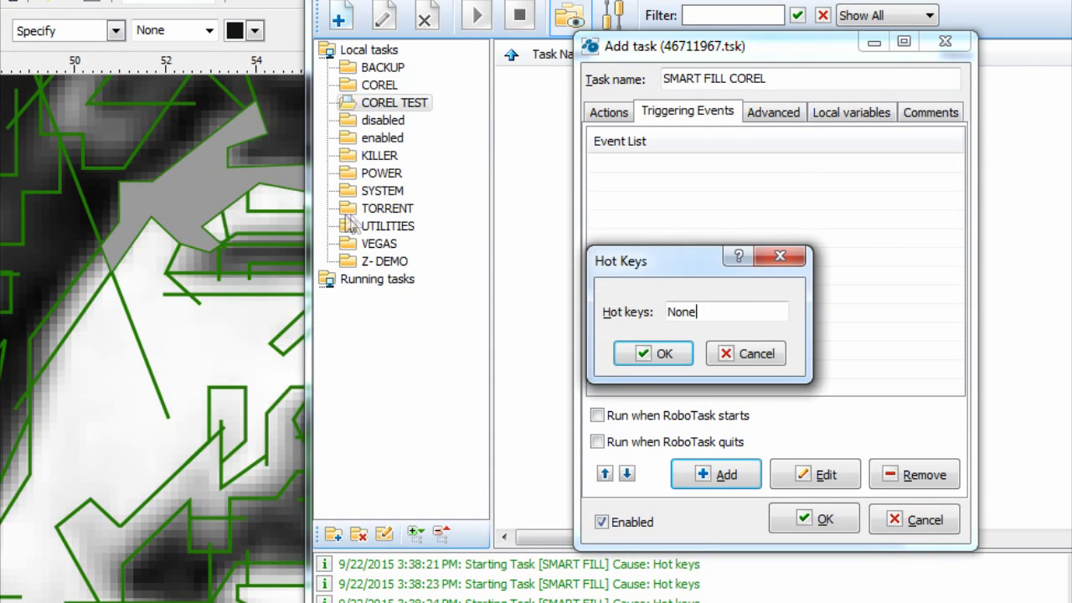
key(alt)
key(alt+F5)
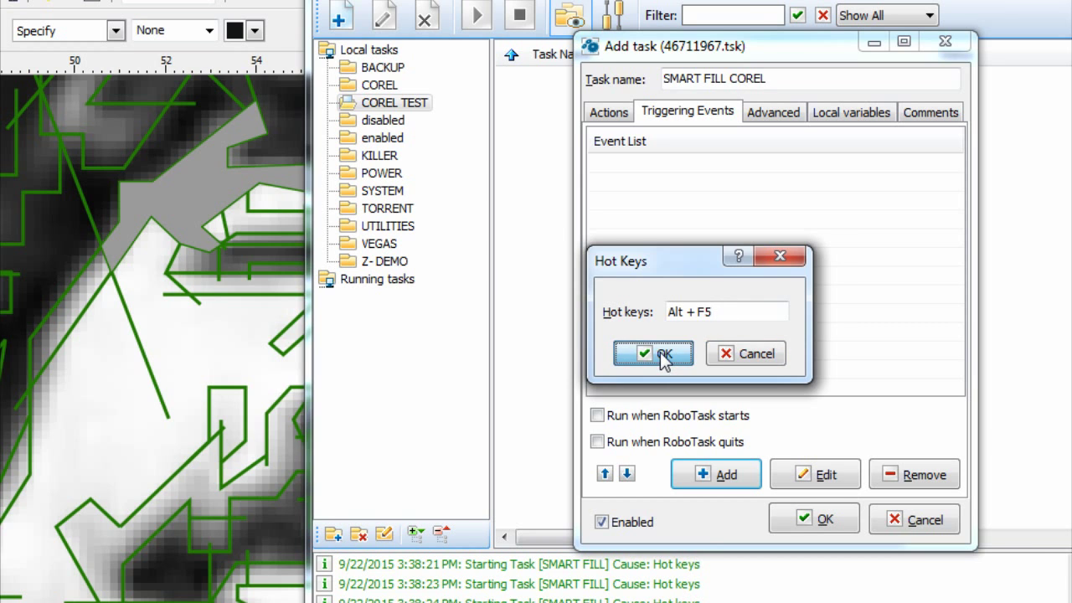
click(663, 355)
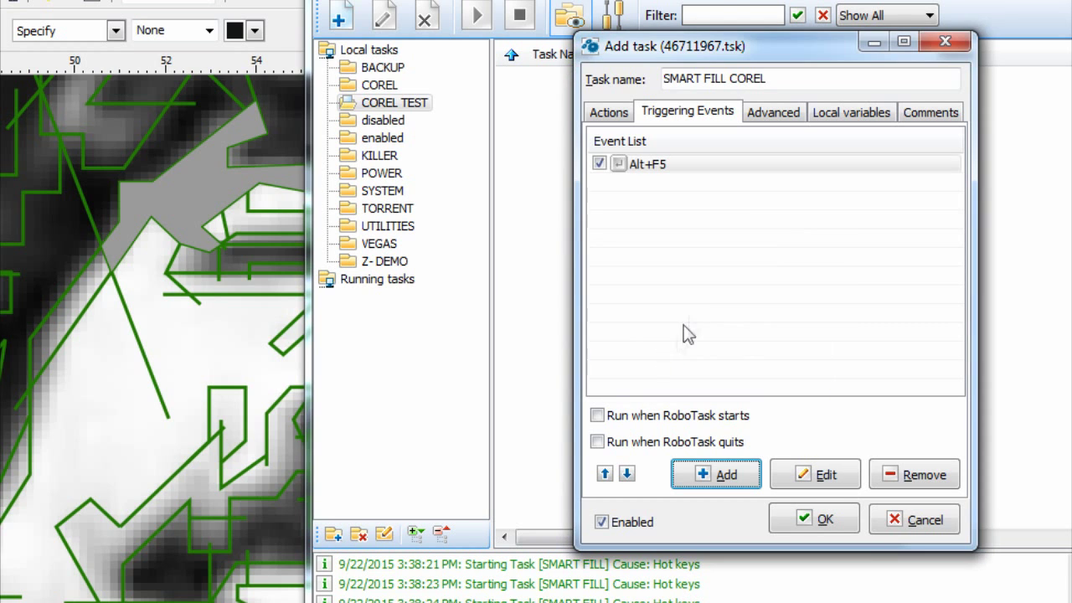
click(611, 112)
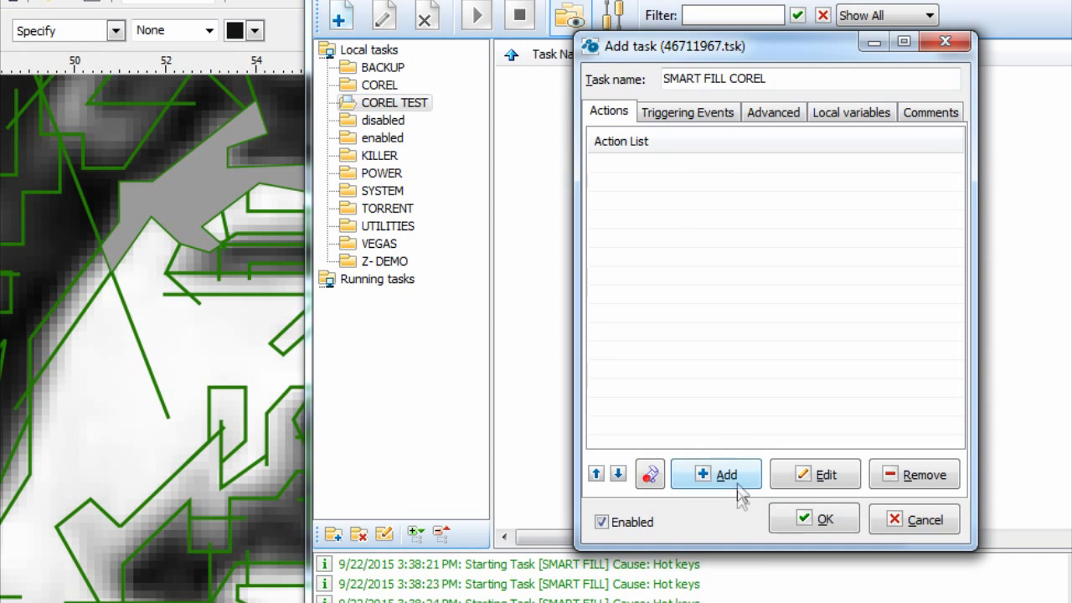
Add a Window > Check for Window action and look up CorelDRAW's full window title.
click(736, 483)
drag(715, 242, 715, 333)
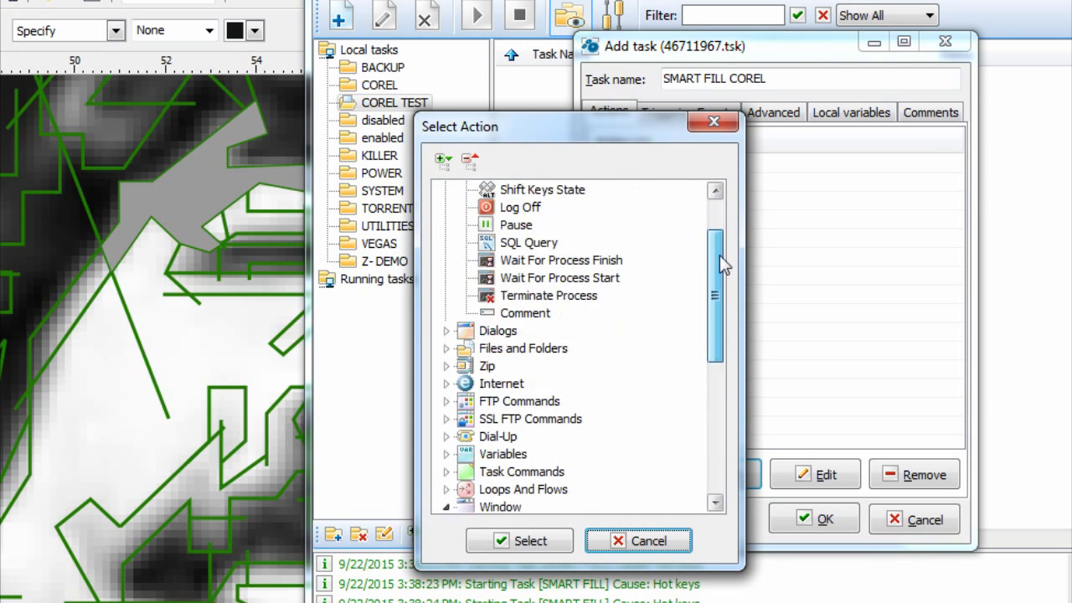
click(512, 331)
double_click(558, 367)
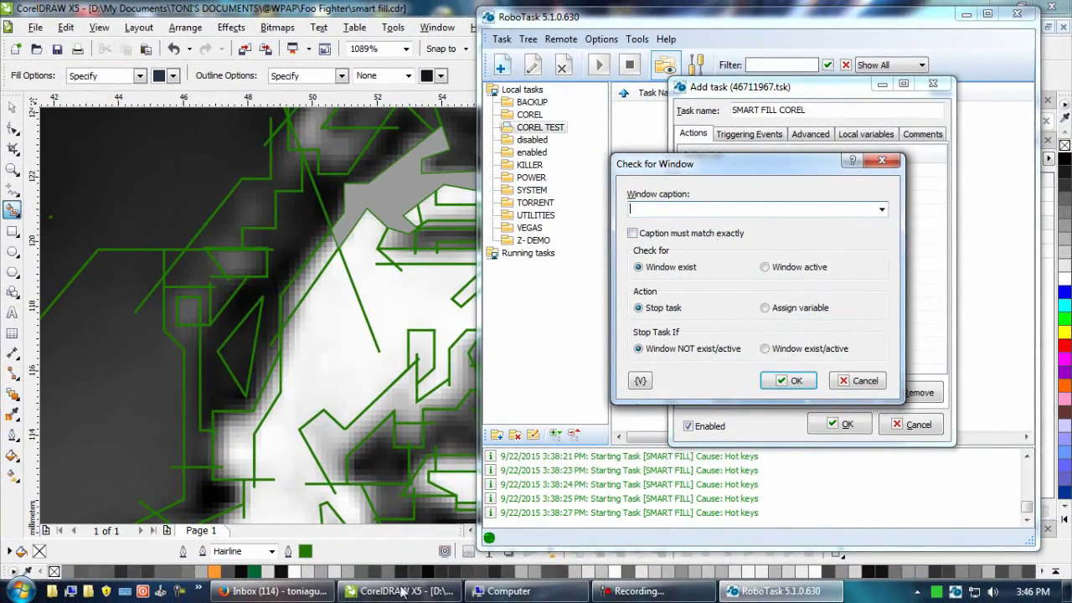
click(397, 591)
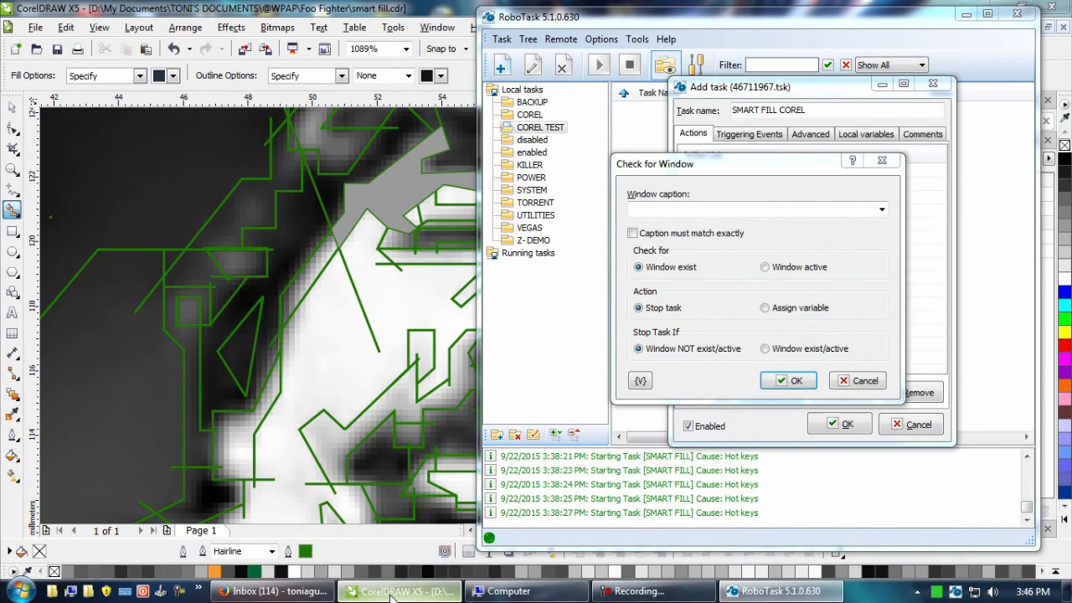
click(393, 592)
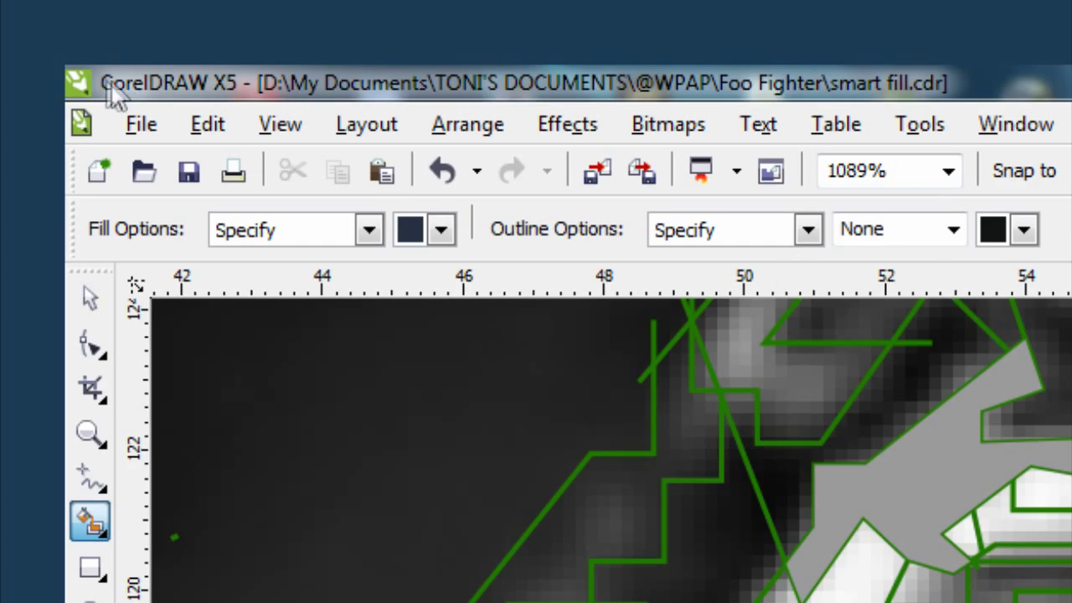
double_click(237, 84)
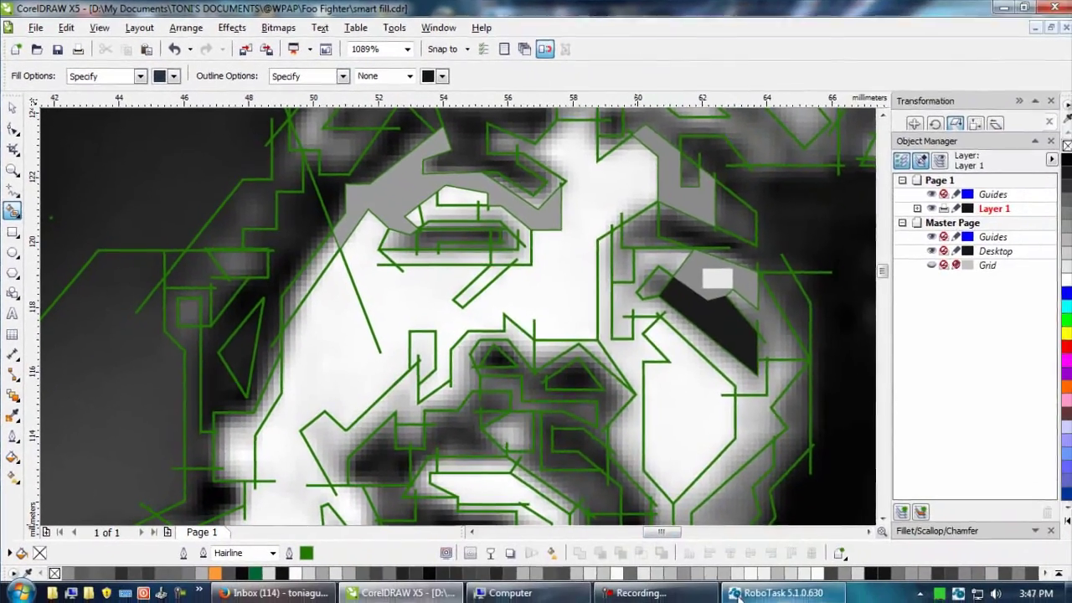
click(734, 593)
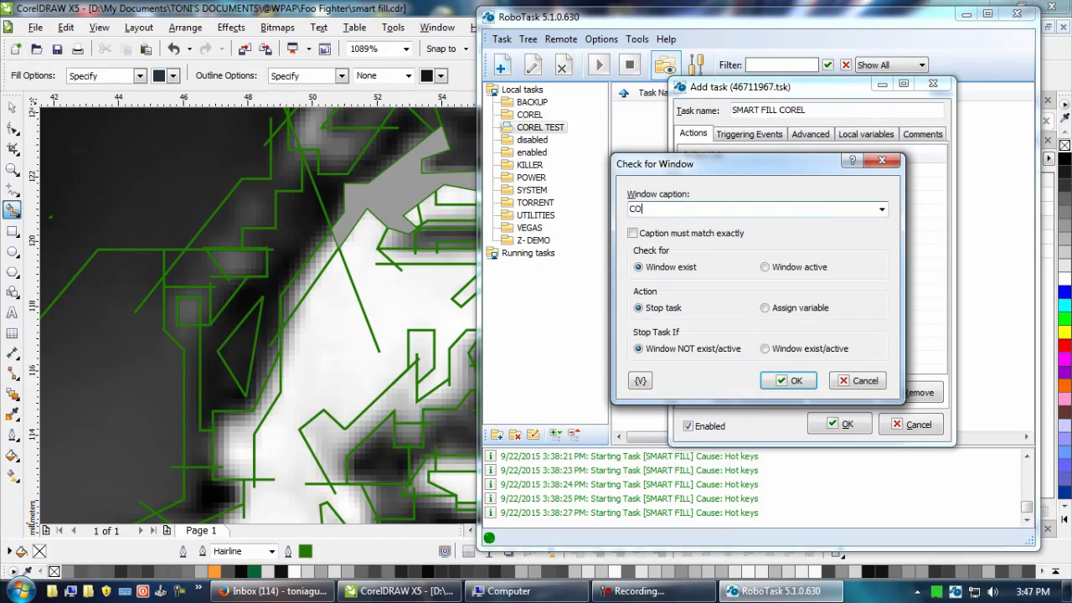
Set the window caption to "CorelDRAW X5" by trimming the file path, then confirm.
text(REL)
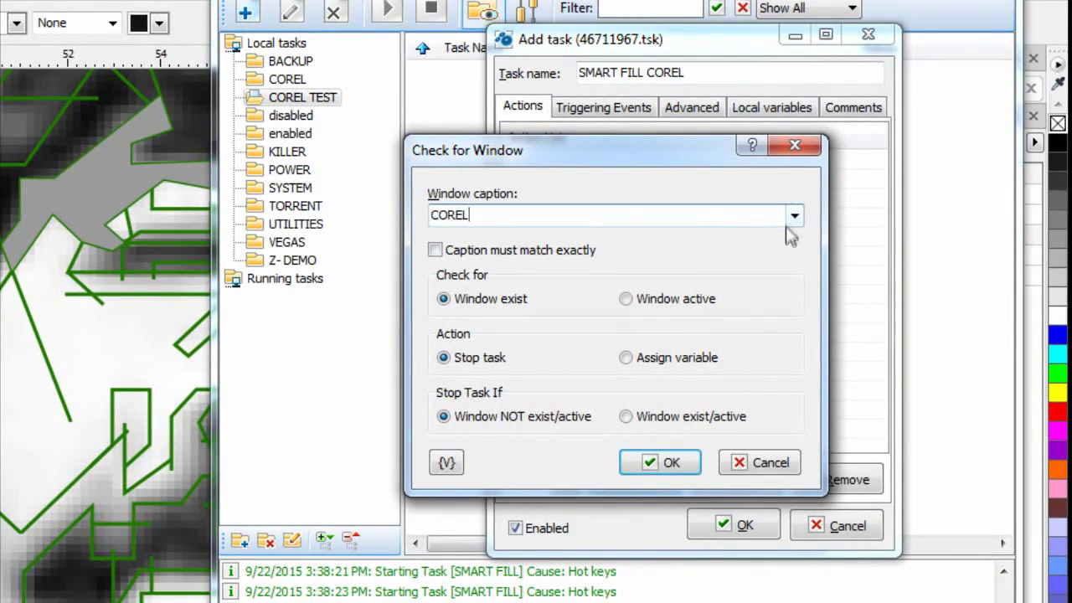
click(794, 215)
click(636, 231)
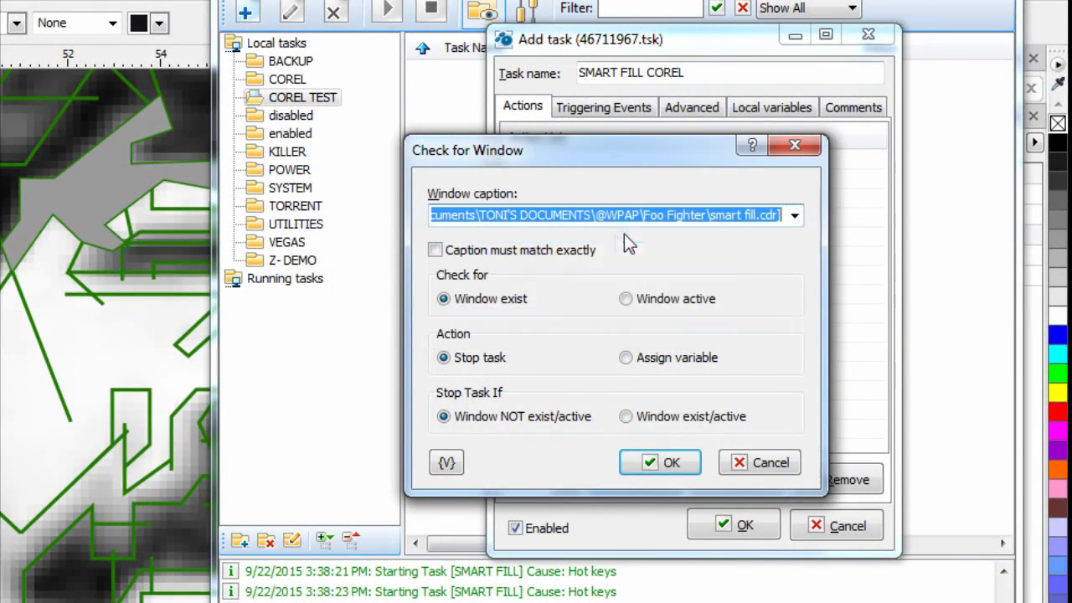
drag(514, 216, 375, 211)
click(532, 215)
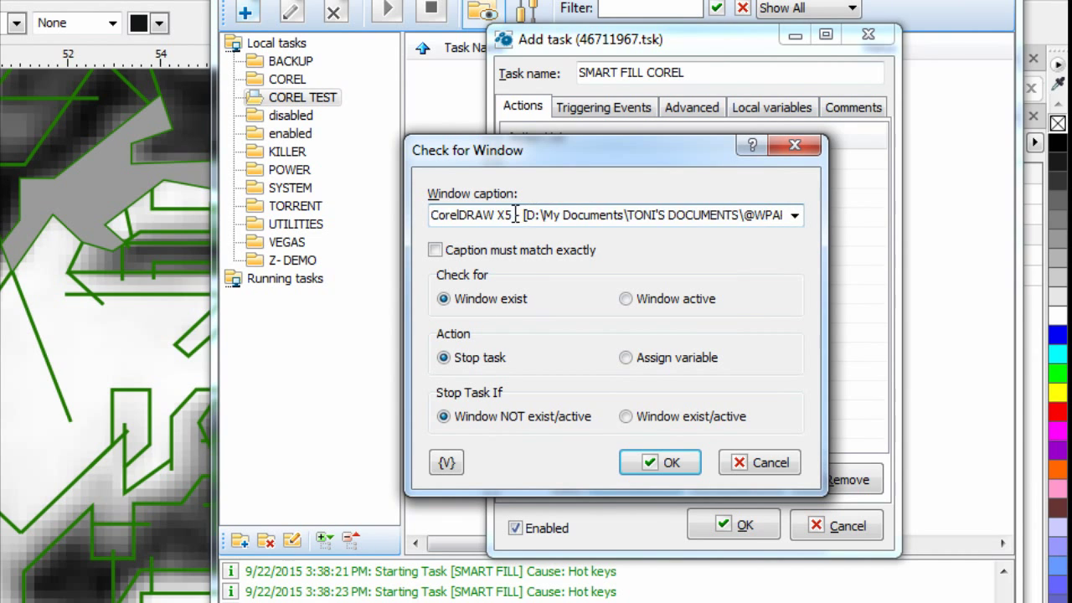
drag(516, 216, 986, 215)
key(Delete)
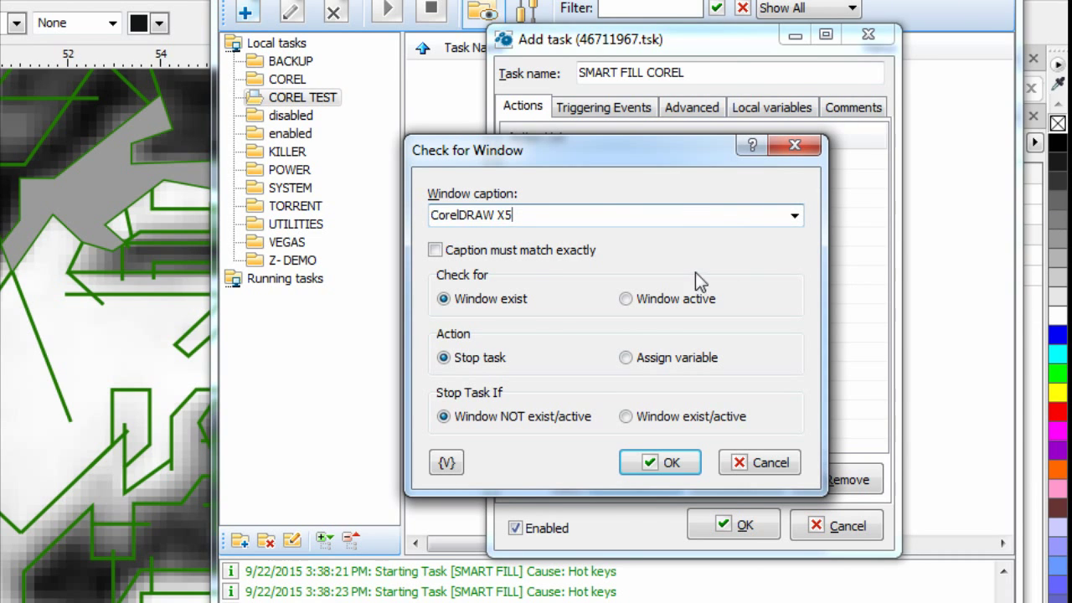
click(669, 469)
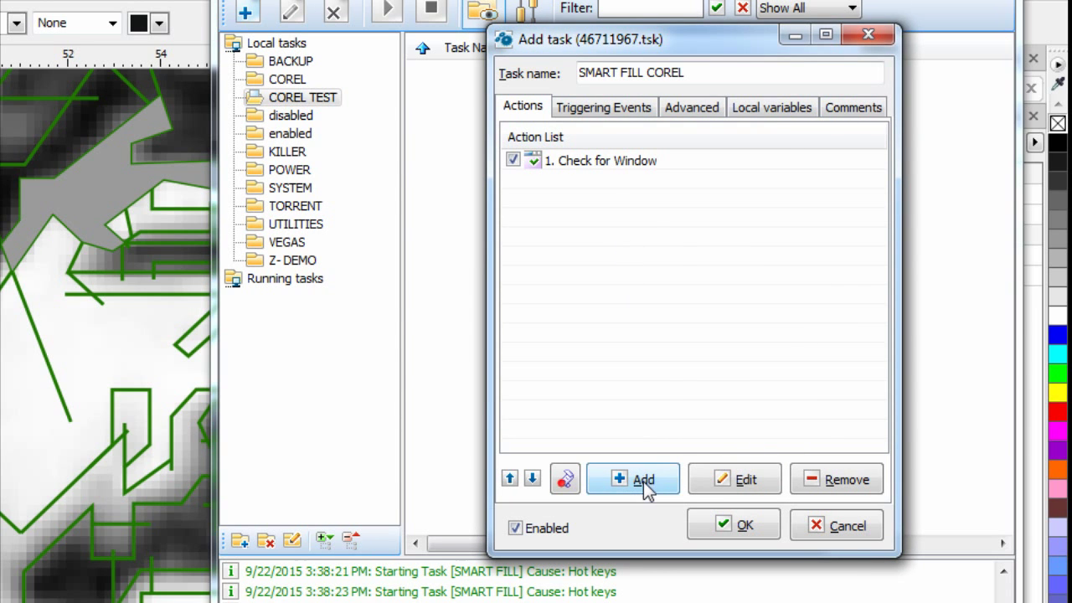
Add a Send Keystrokes action aimed at the window titled 'CorelDRAW X5'.
click(645, 485)
drag(634, 377, 636, 239)
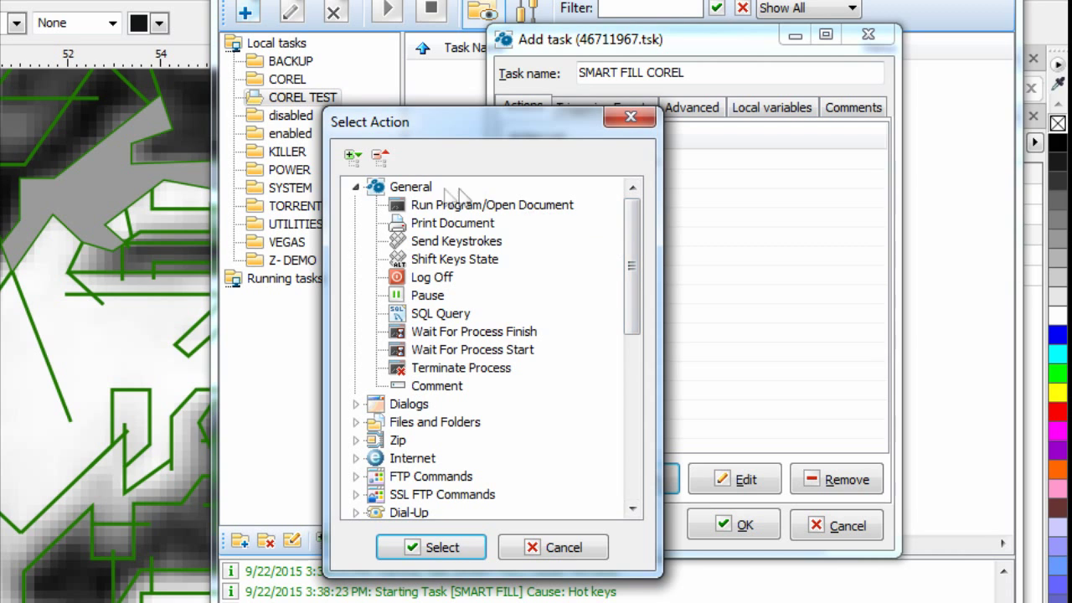
double_click(475, 240)
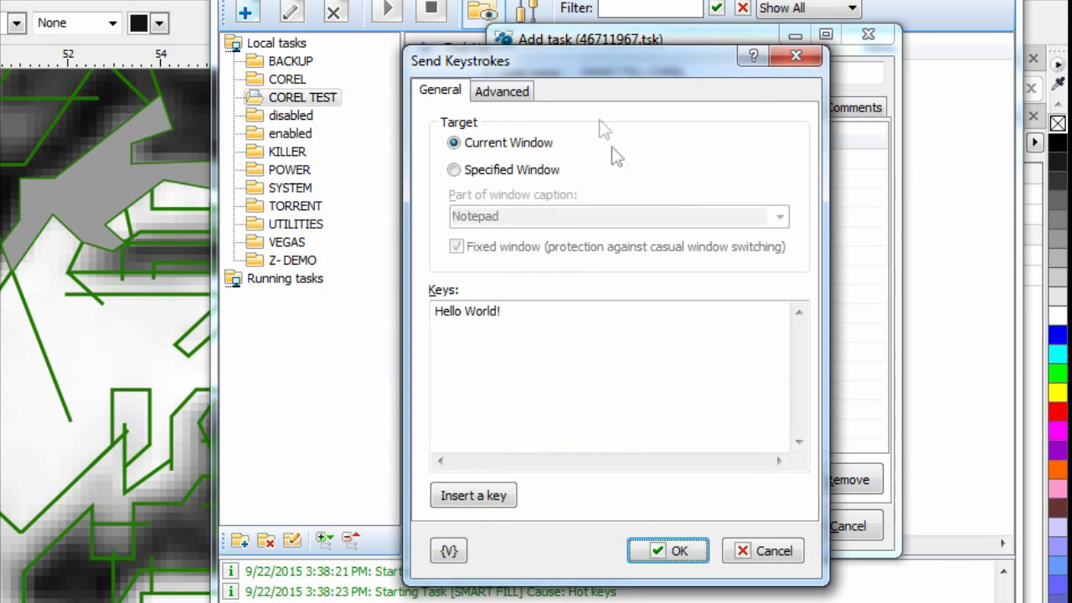
drag(563, 67, 502, 61)
click(395, 164)
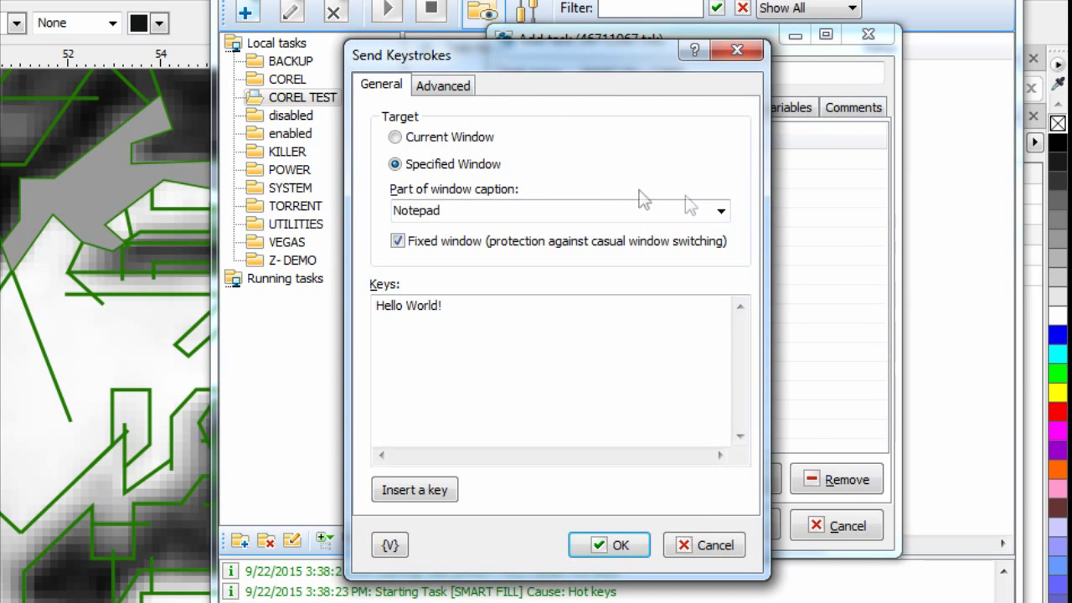
click(720, 211)
text(COREL)
key(Delete)
key(Delete)
key(Delete)
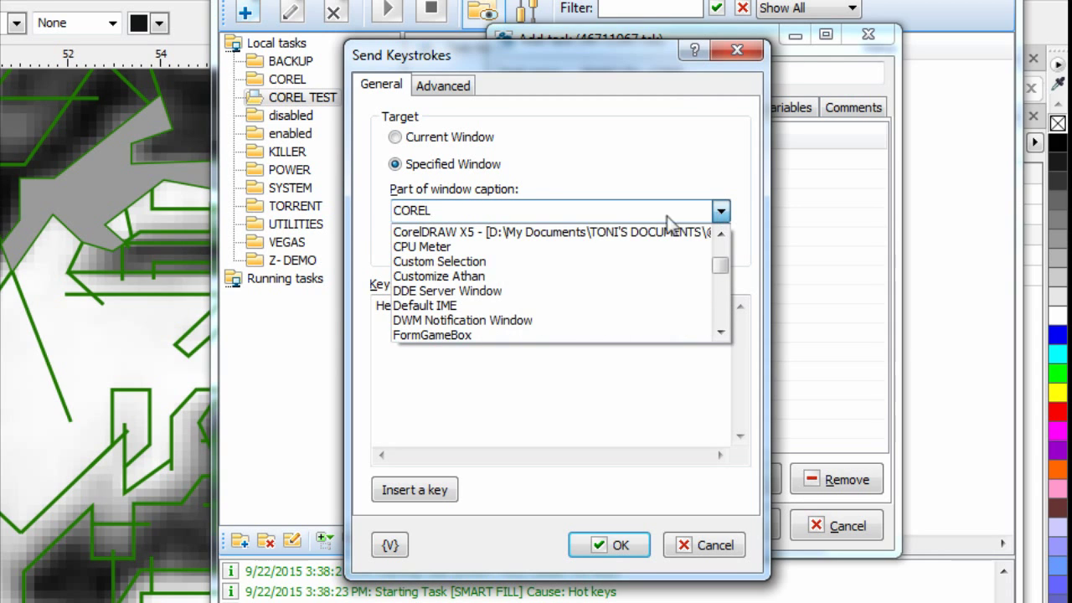
click(627, 232)
click(487, 211)
drag(477, 213, 846, 224)
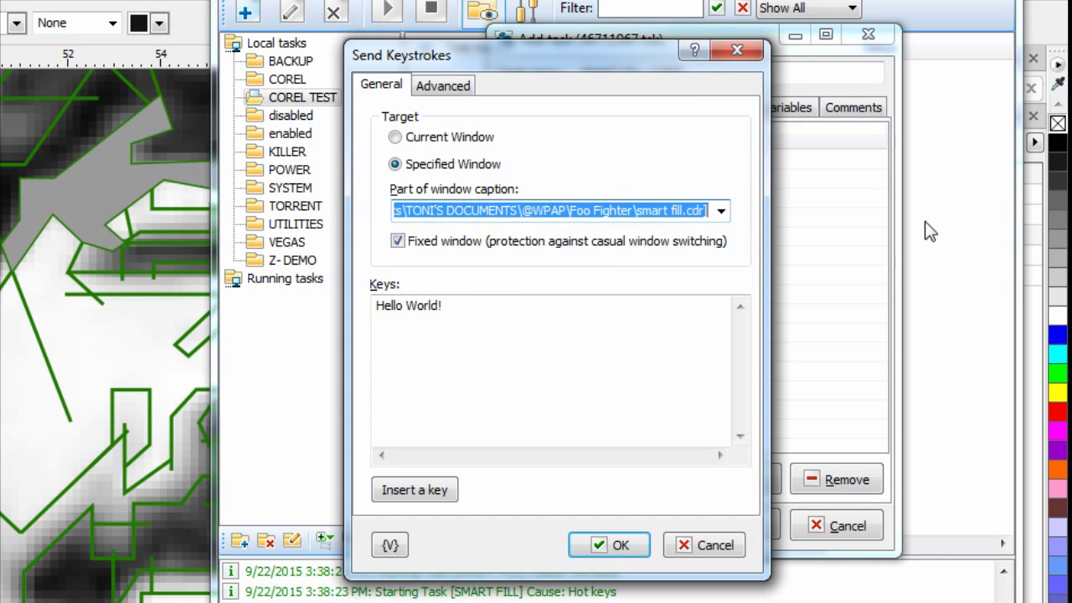
key(Delete)
text(CorelDRAW X5)
Replace the sample 'Hello World!' keys with the Alt+F1 key combination and confirm the step.
click(482, 369)
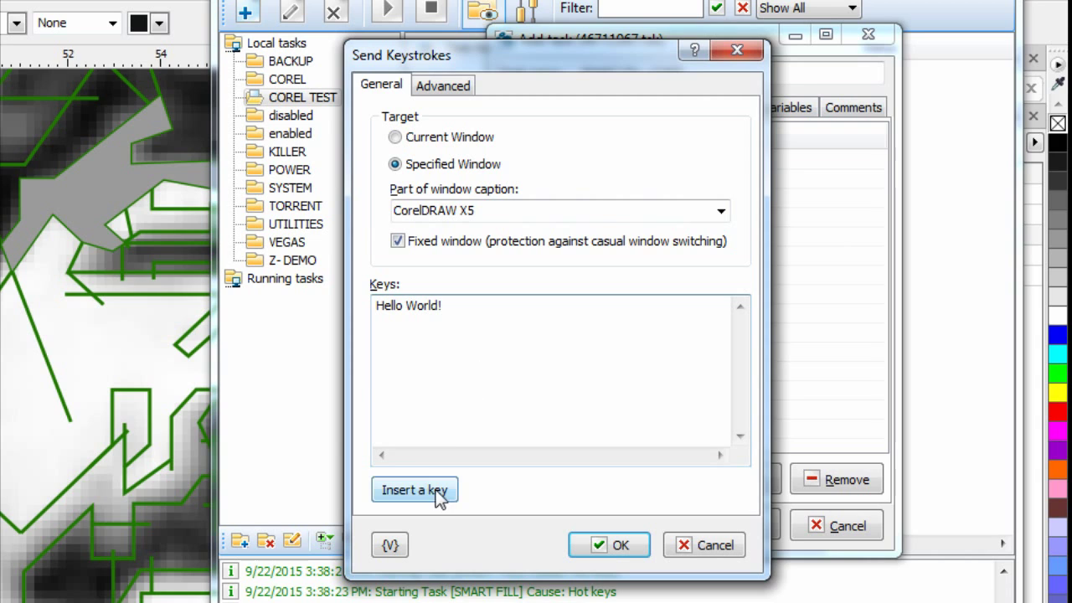
drag(493, 323, 288, 308)
key(Delete)
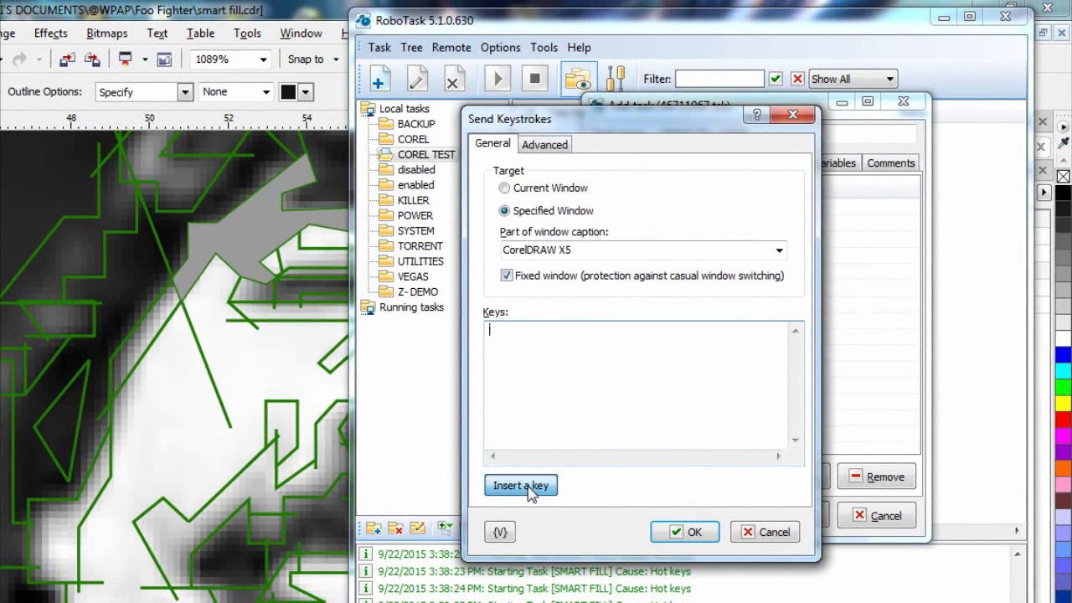
click(528, 488)
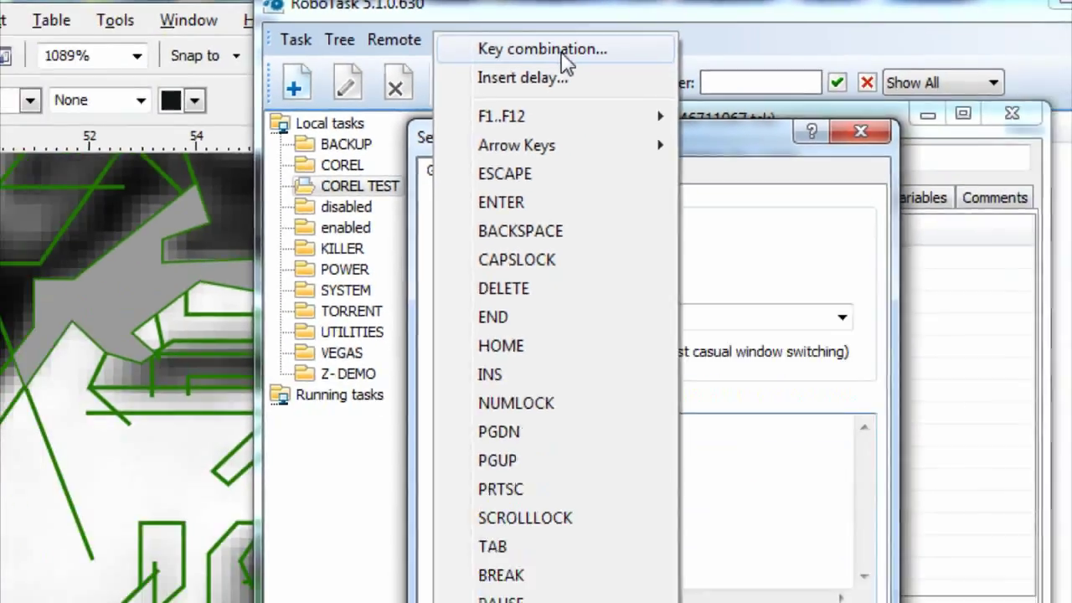
click(502, 134)
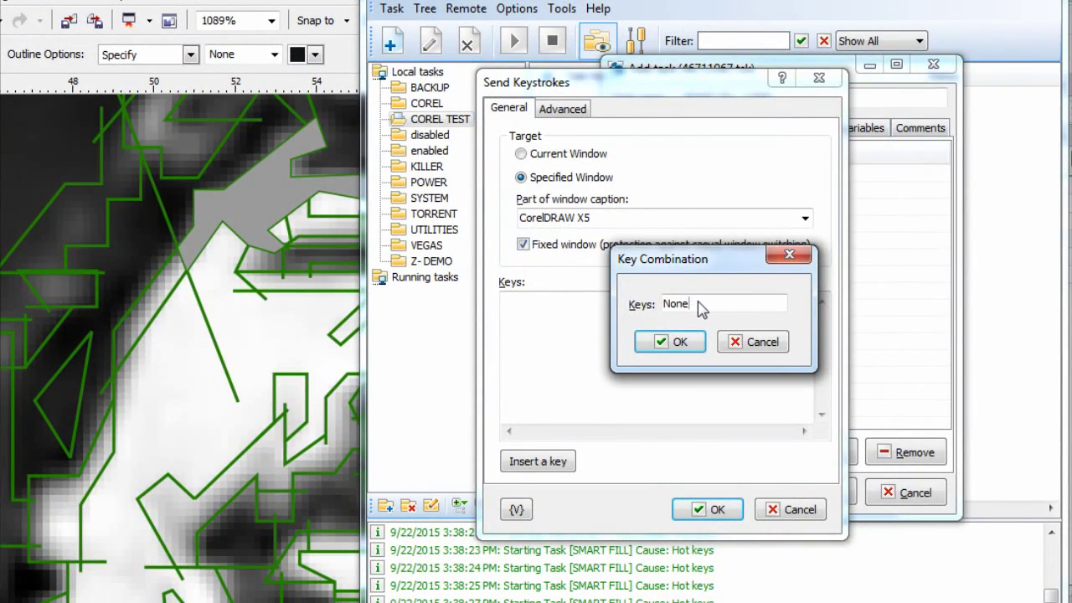
key(alt+F1)
click(670, 343)
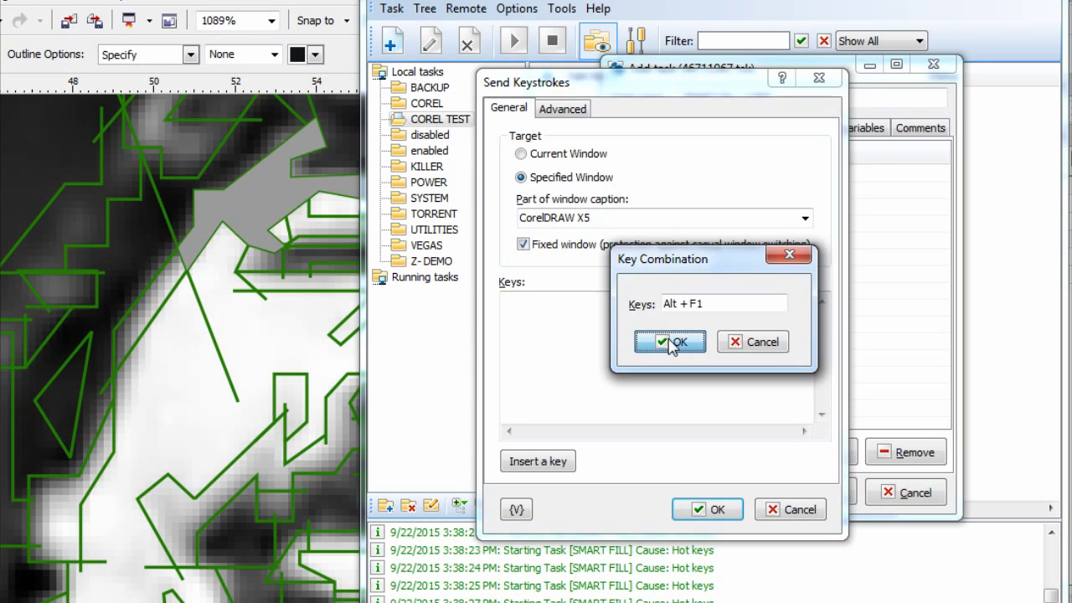
click(710, 509)
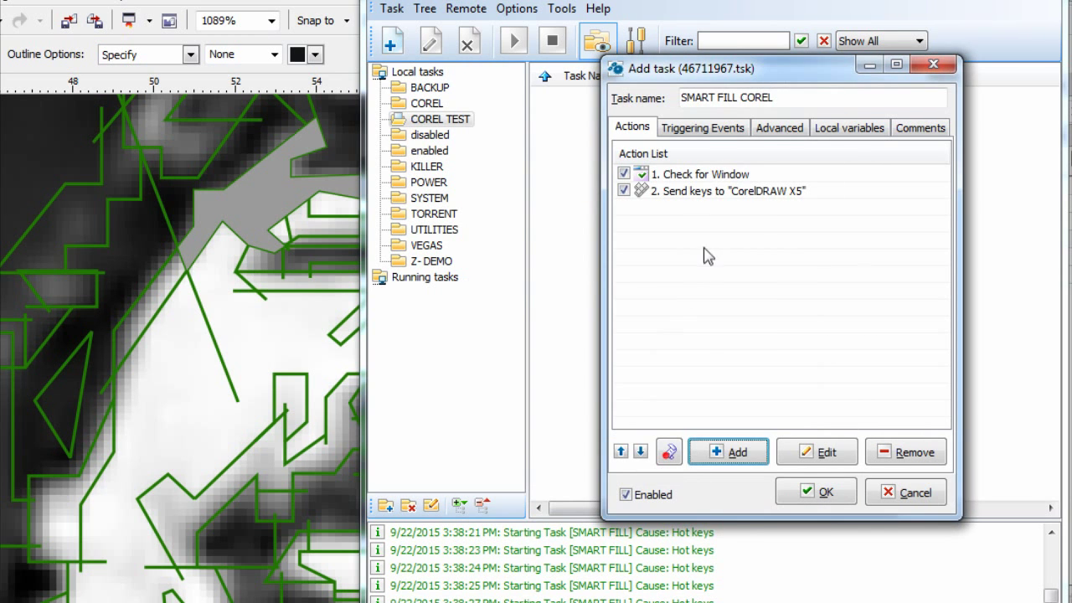
Add a Mouse Move action to absolute screen coordinates X 223, Y 93.
click(725, 450)
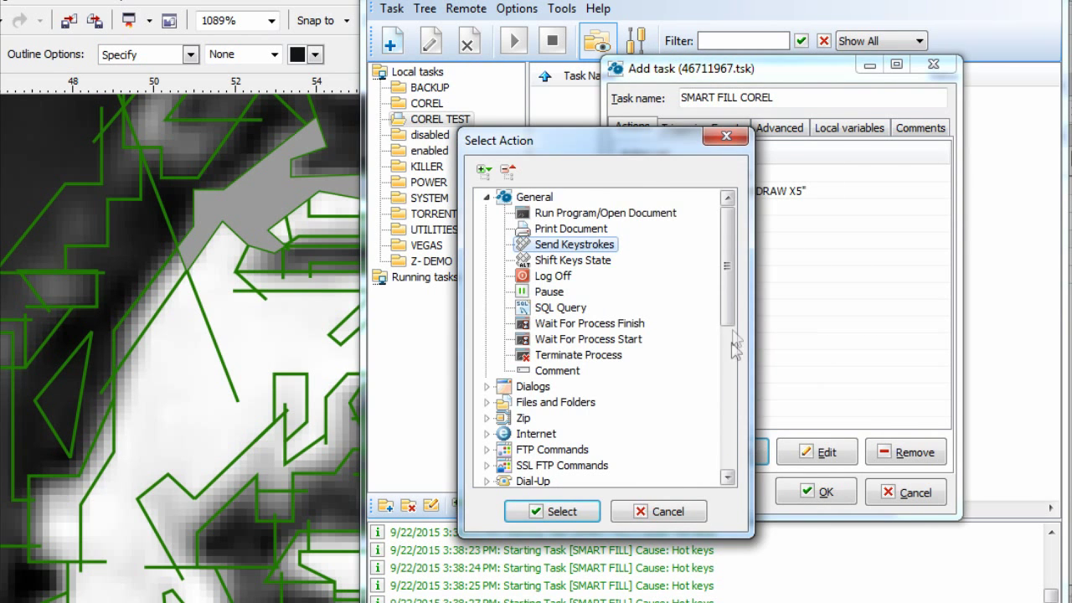
drag(727, 251, 678, 402)
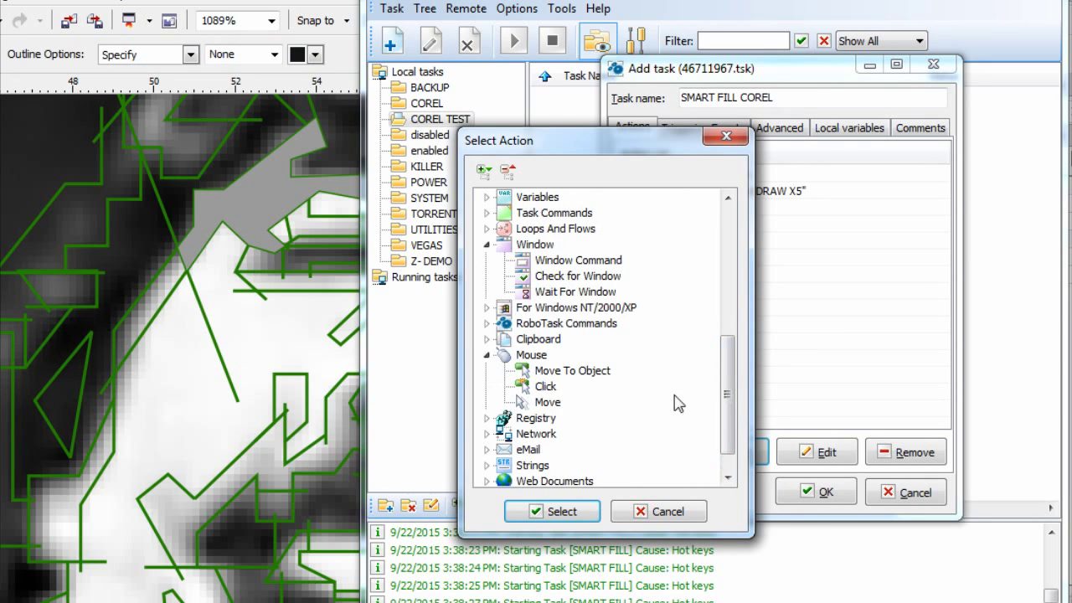
click(527, 354)
click(548, 402)
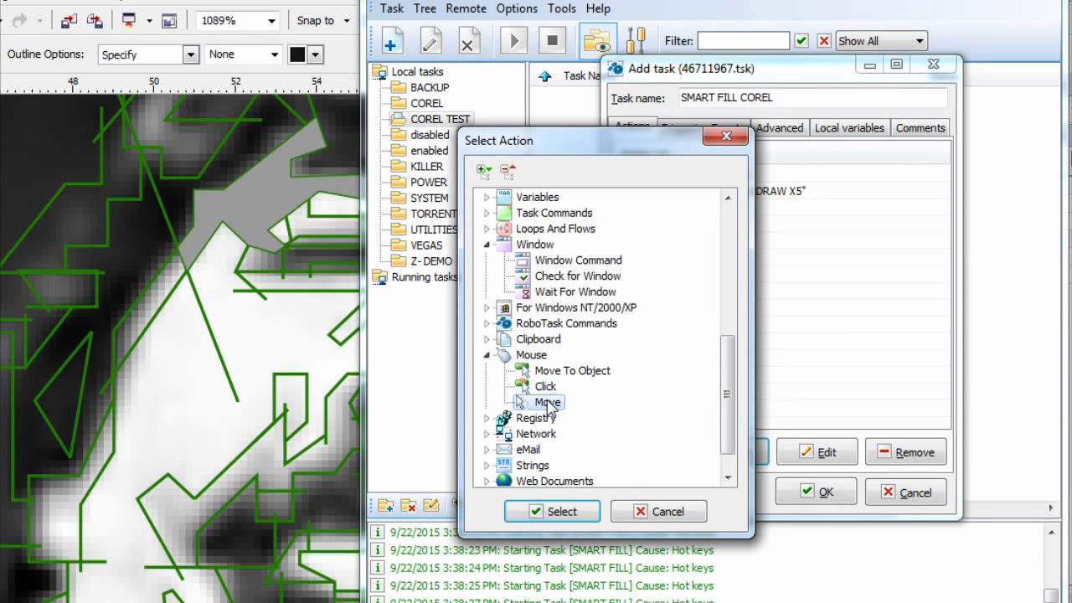
double_click(549, 403)
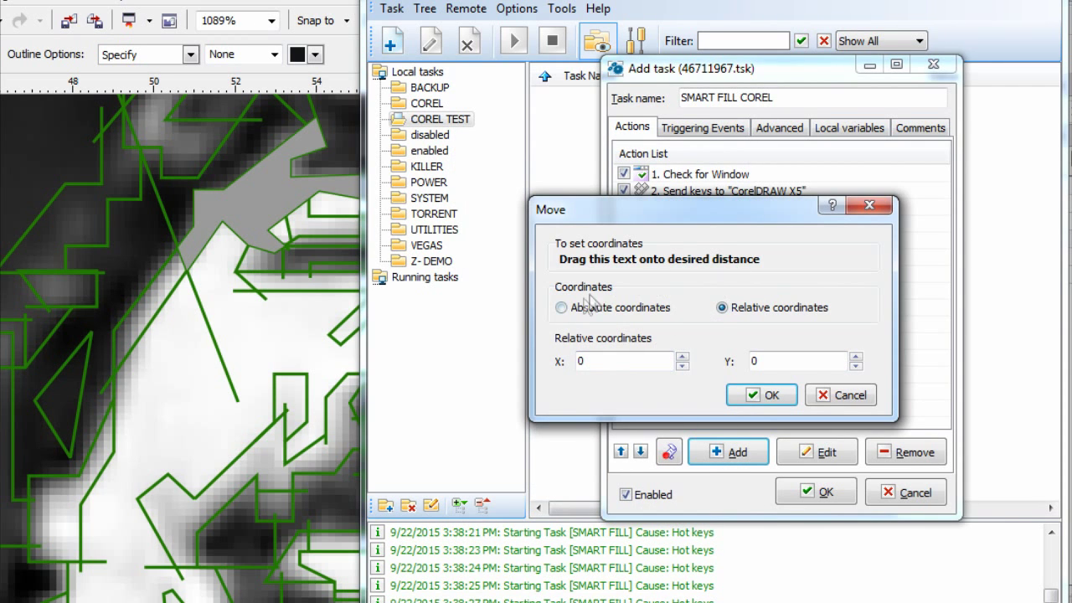
click(561, 308)
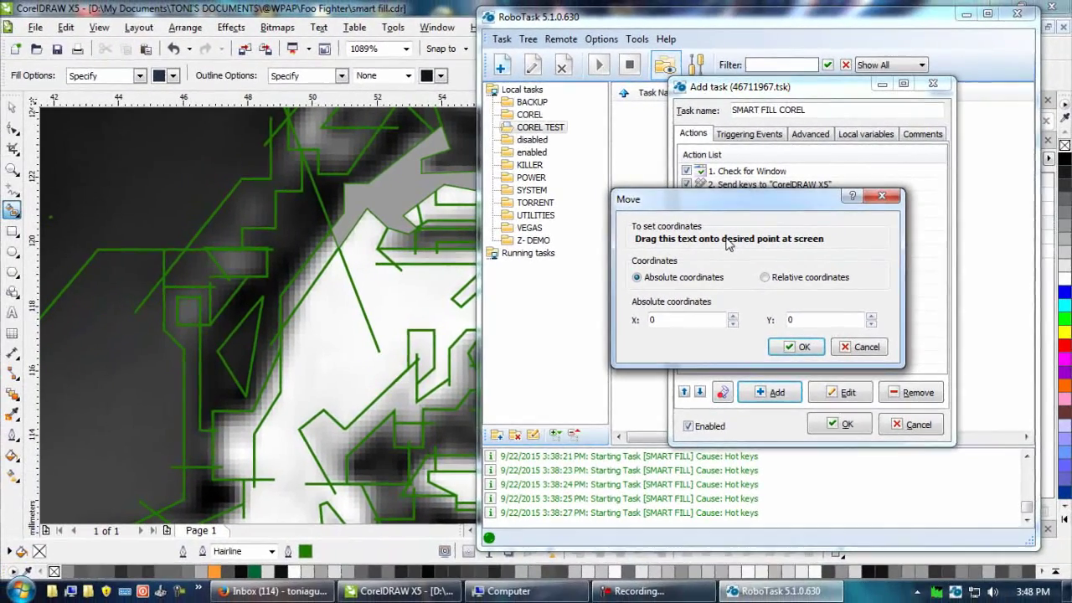
drag(726, 243, 727, 244)
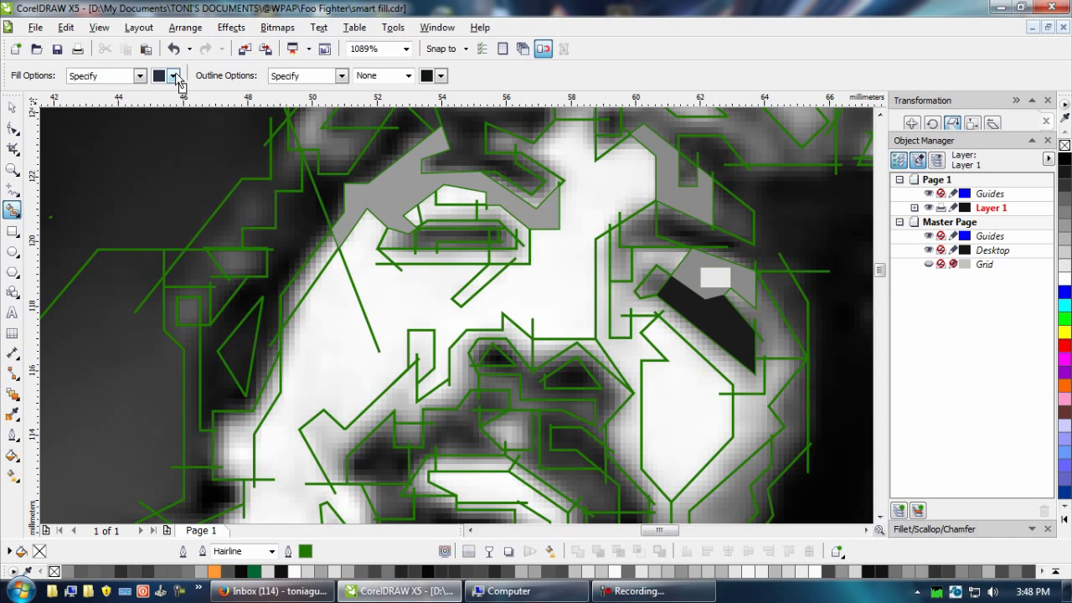
drag(177, 77, 176, 75)
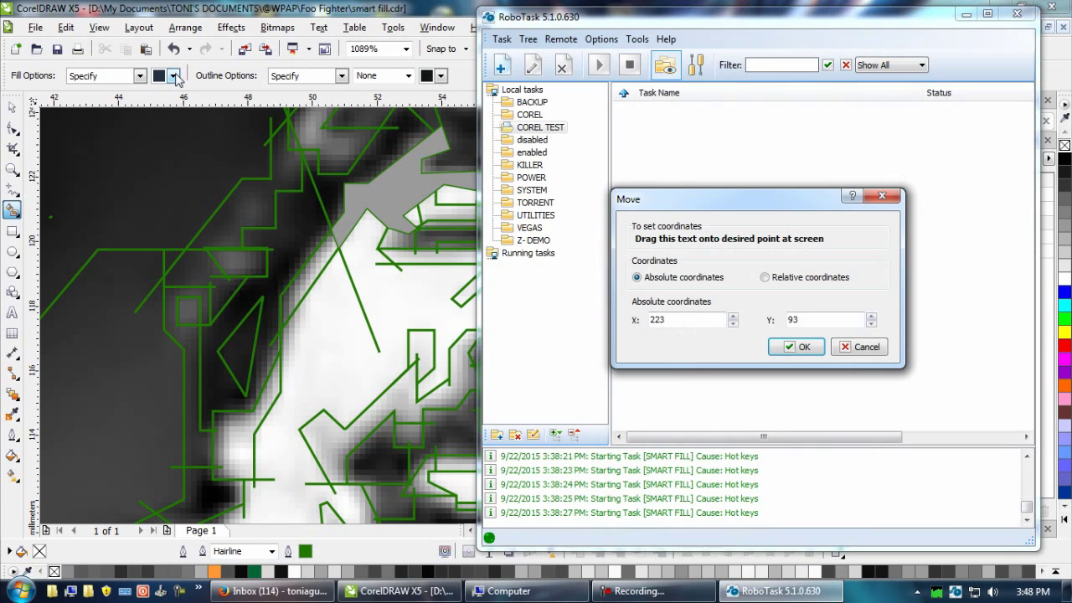
click(796, 346)
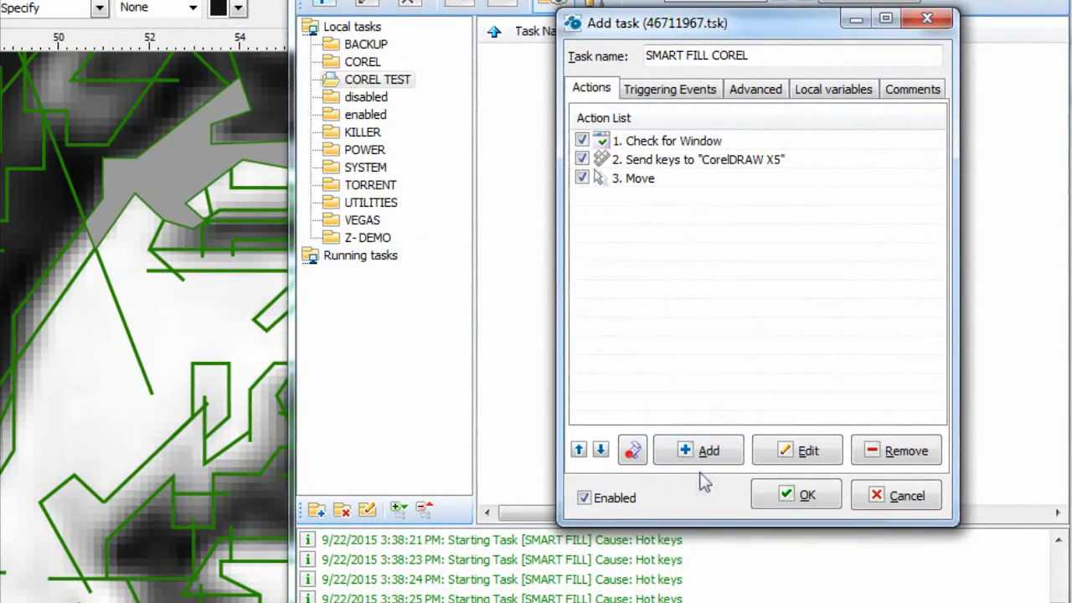
Add a single left-button Mouse Click action to the task.
click(700, 452)
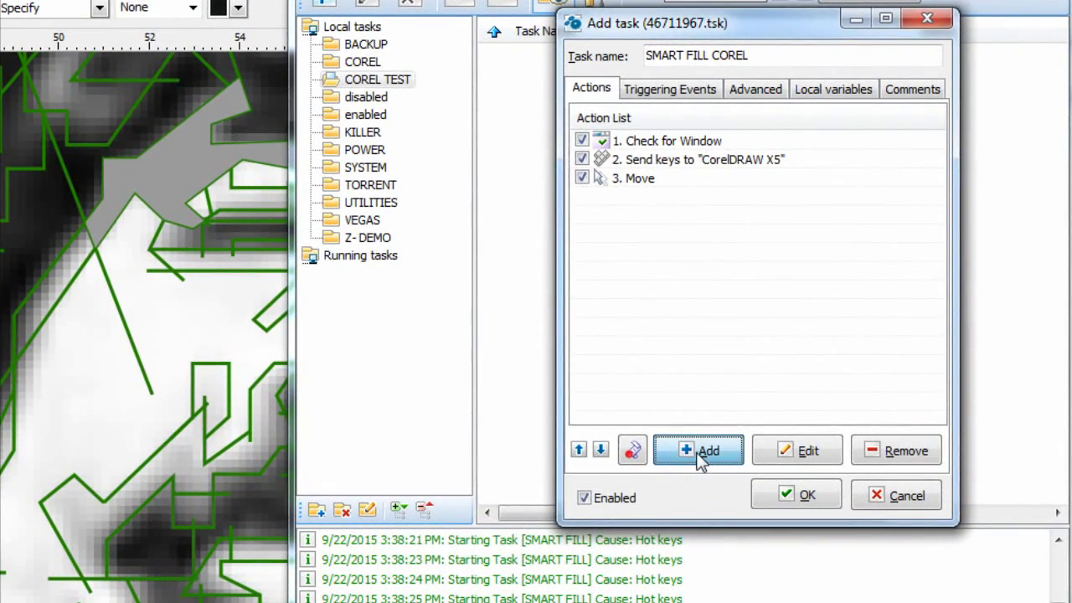
click(479, 342)
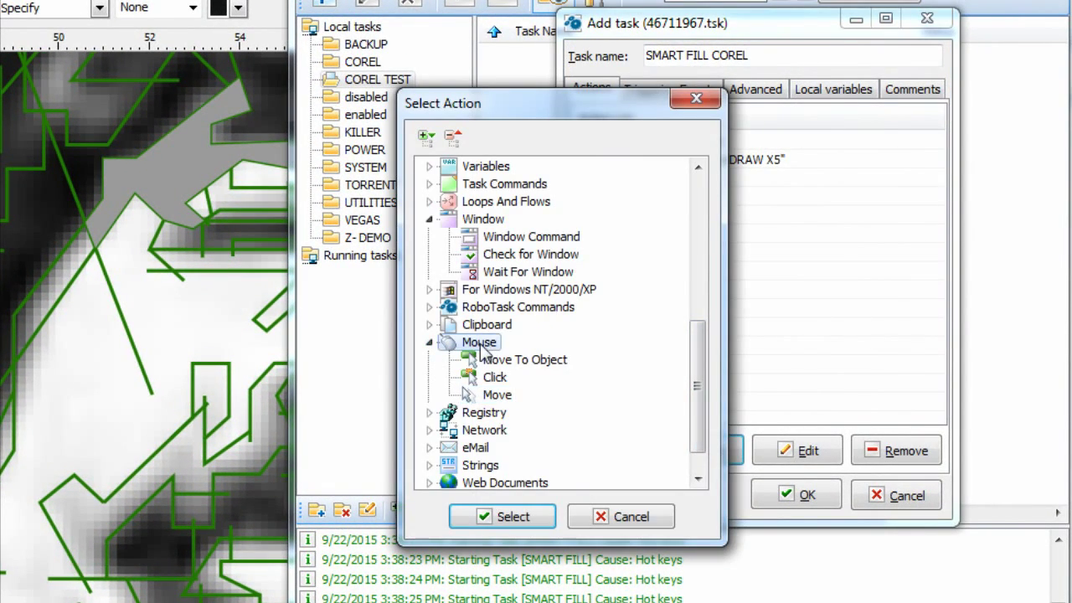
click(494, 377)
double_click(495, 378)
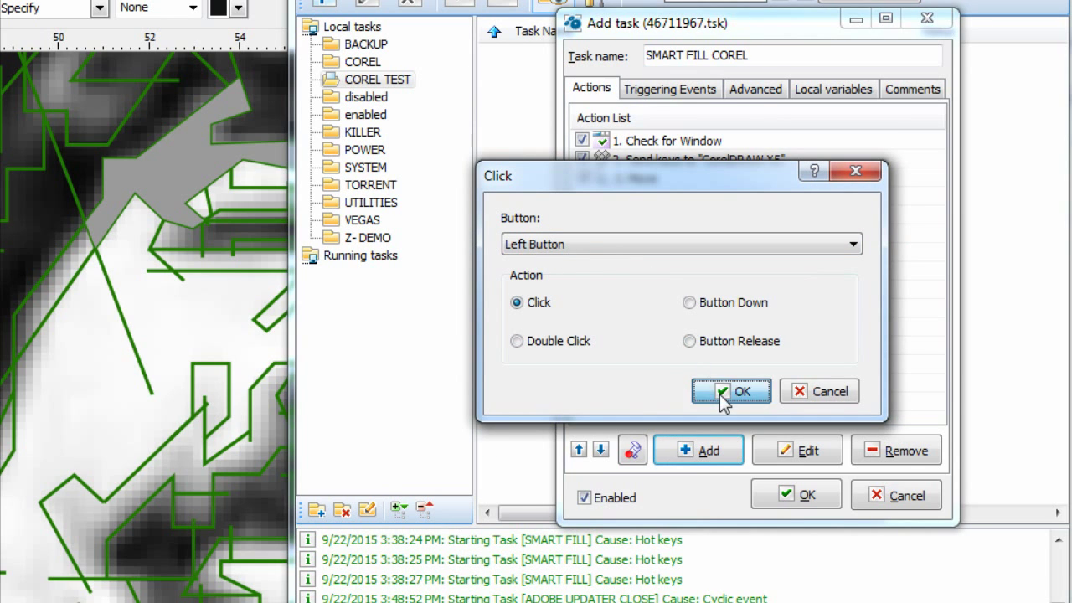
click(721, 395)
Add a Mouse Move action to absolute screen point 196, 254.
click(709, 450)
double_click(498, 395)
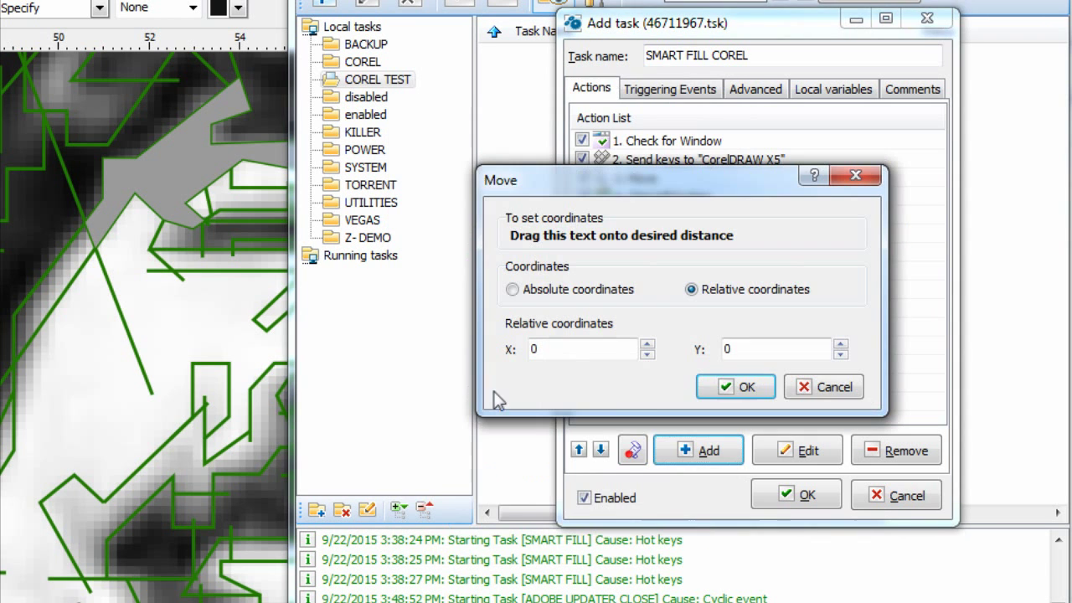
click(514, 290)
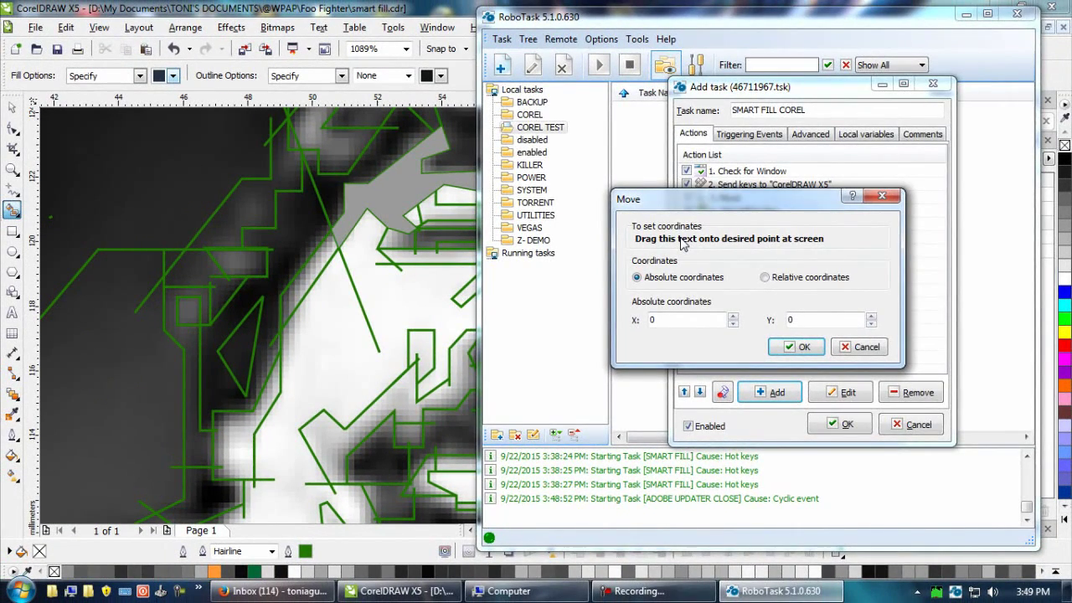
drag(679, 240, 178, 88)
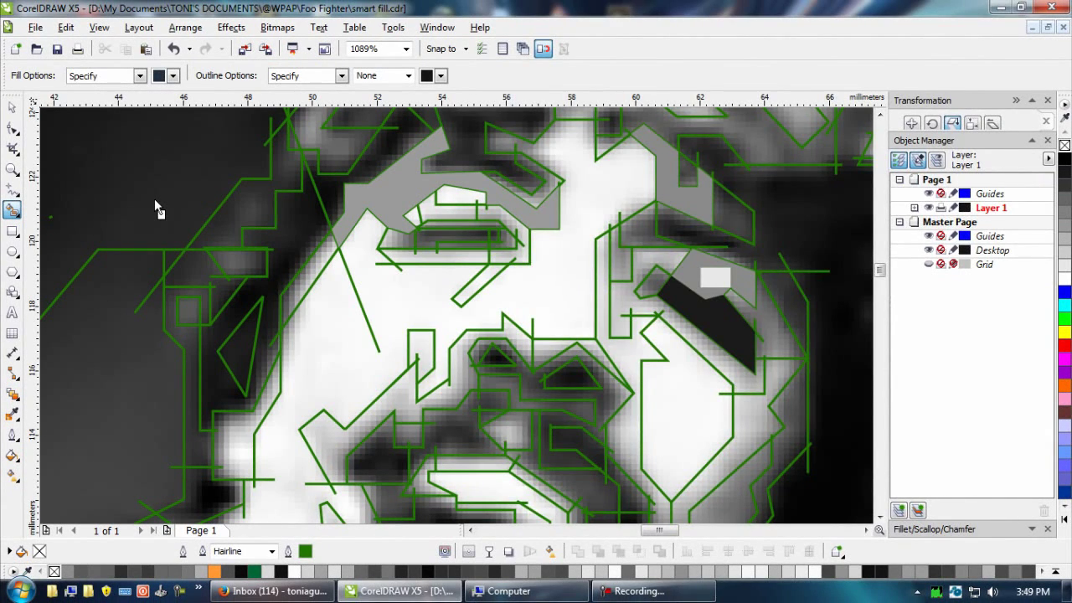
drag(154, 201, 154, 201)
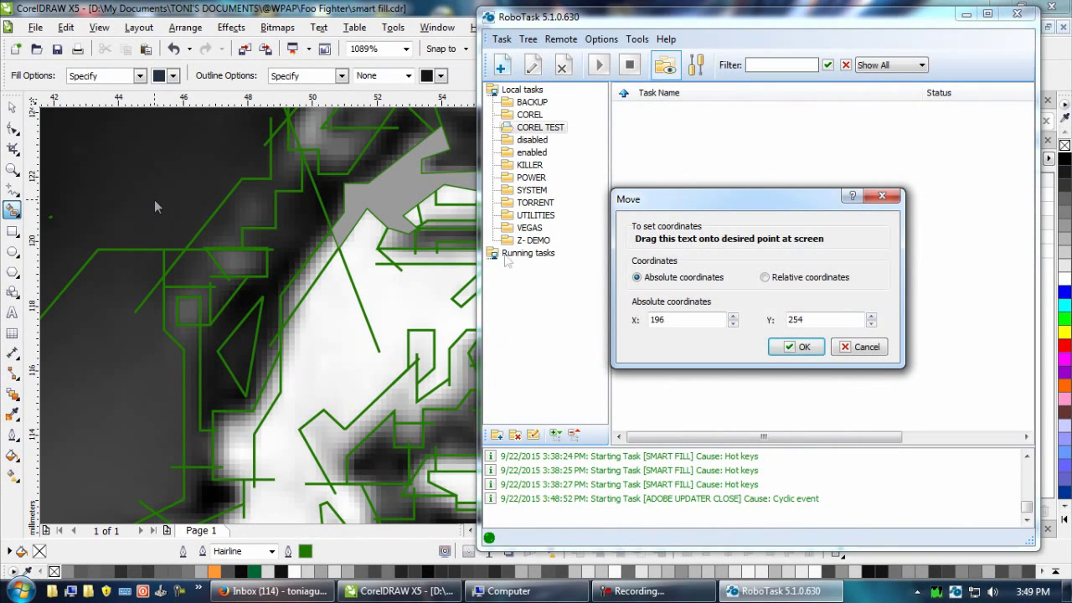
click(796, 346)
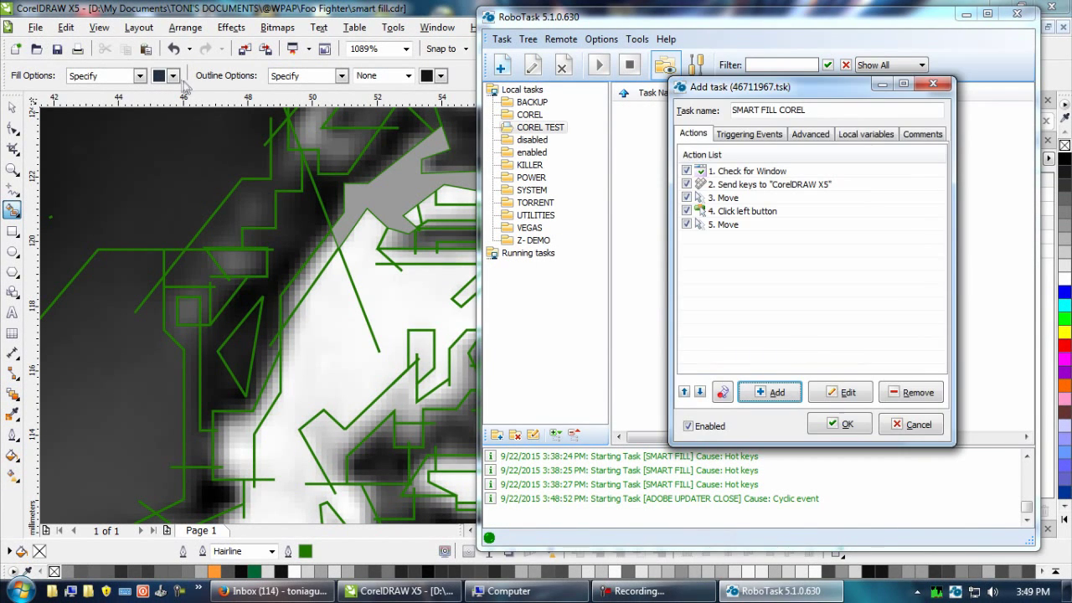
click(173, 76)
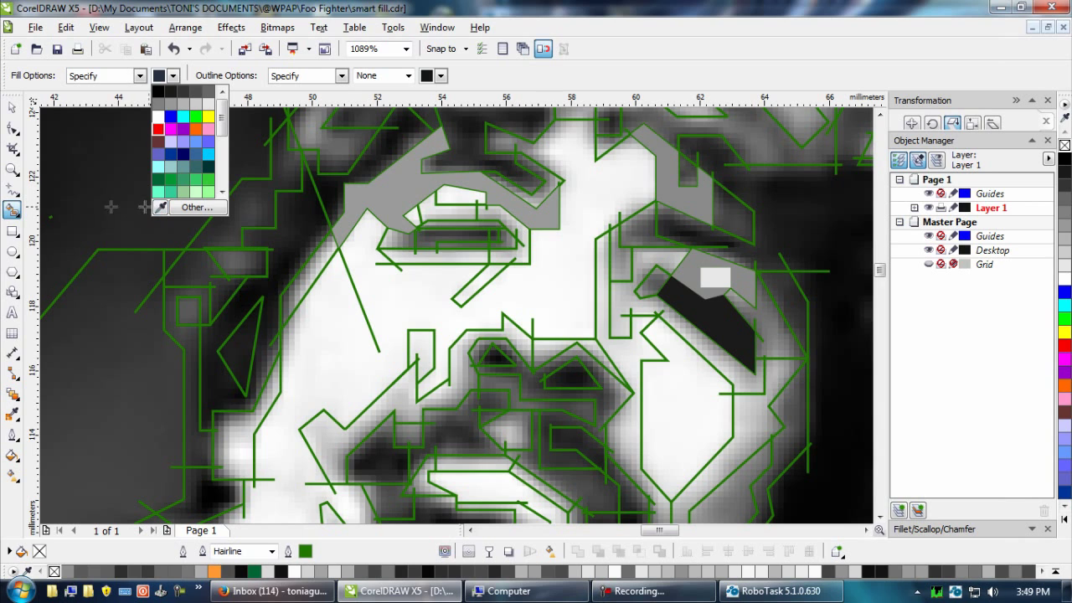
Draw a tiny red-filled rectangle left of the face and nudge it slightly left.
click(13, 209)
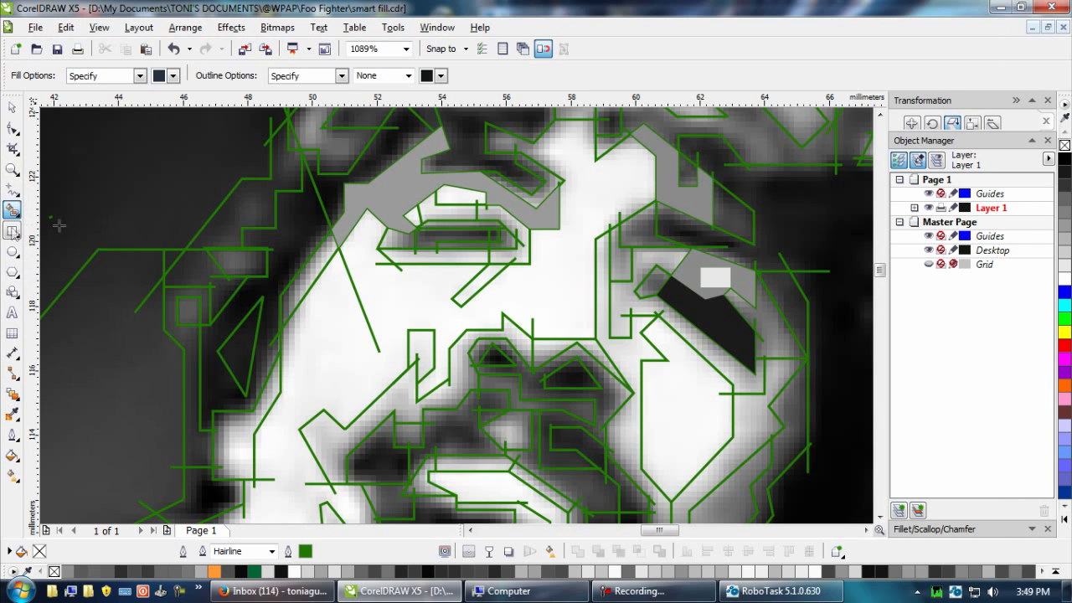
key(F6)
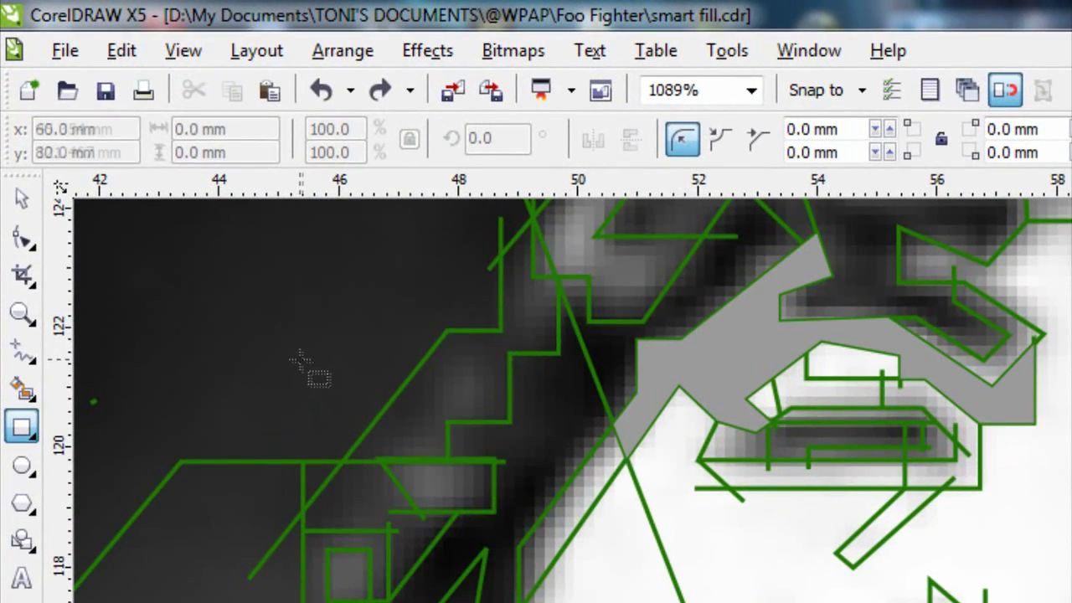
drag(299, 358, 341, 392)
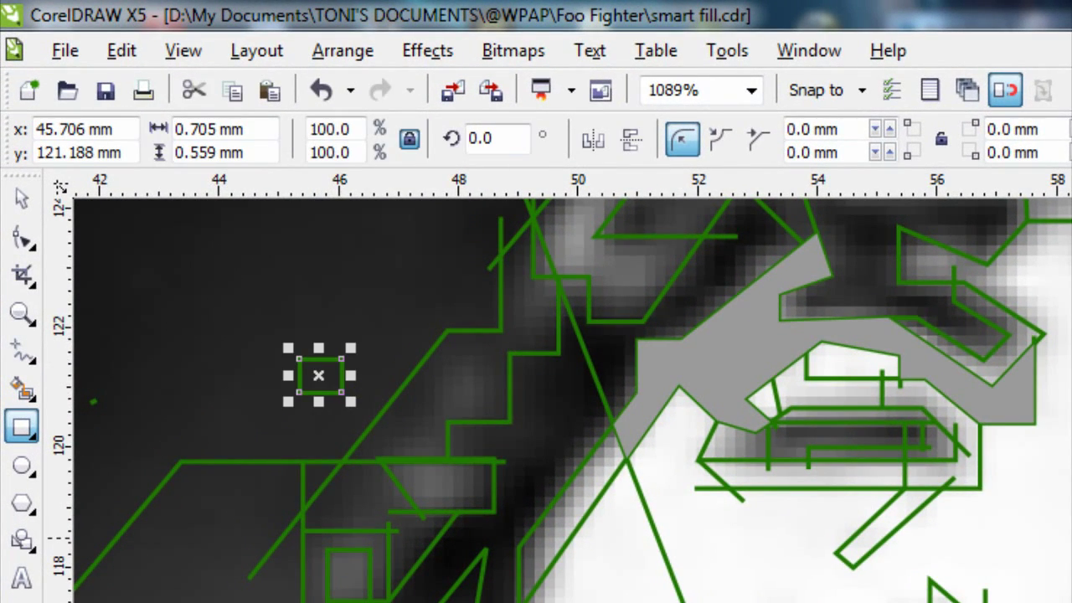
click(1063, 377)
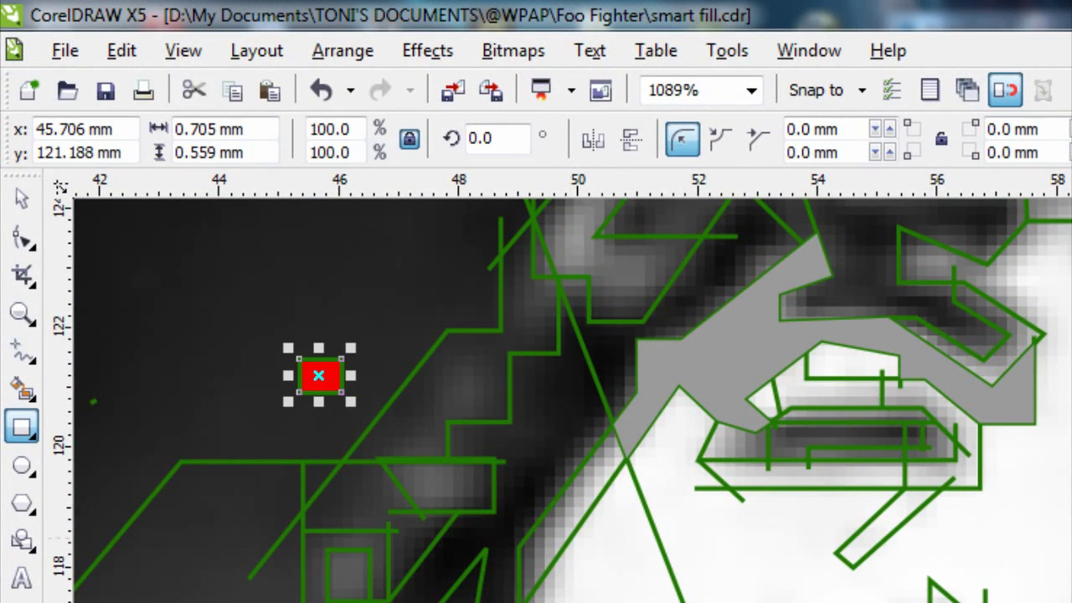
click(22, 389)
click(319, 139)
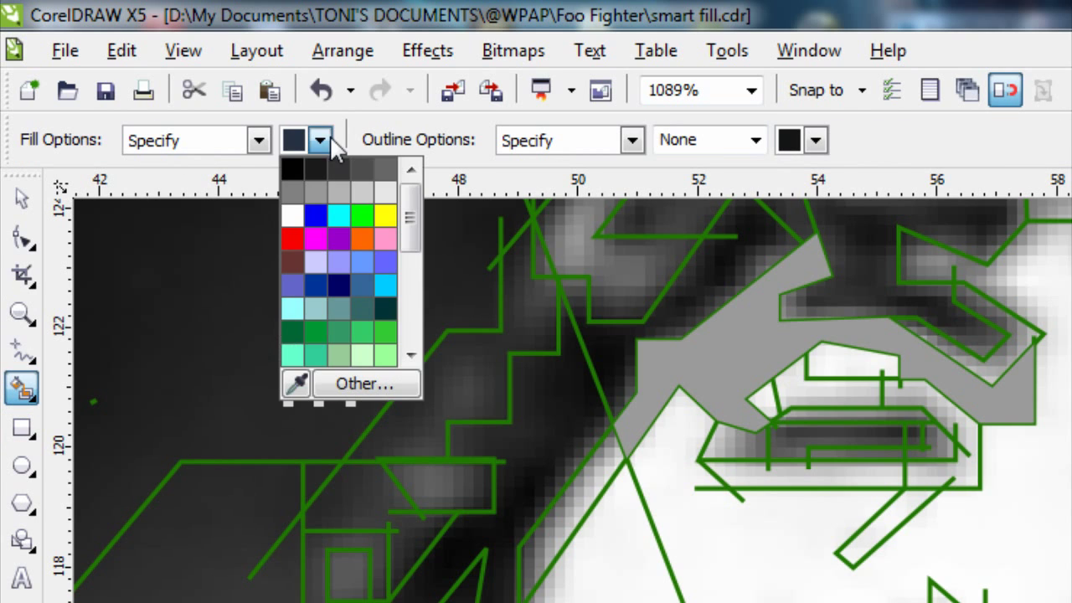
click(22, 201)
drag(318, 376, 298, 375)
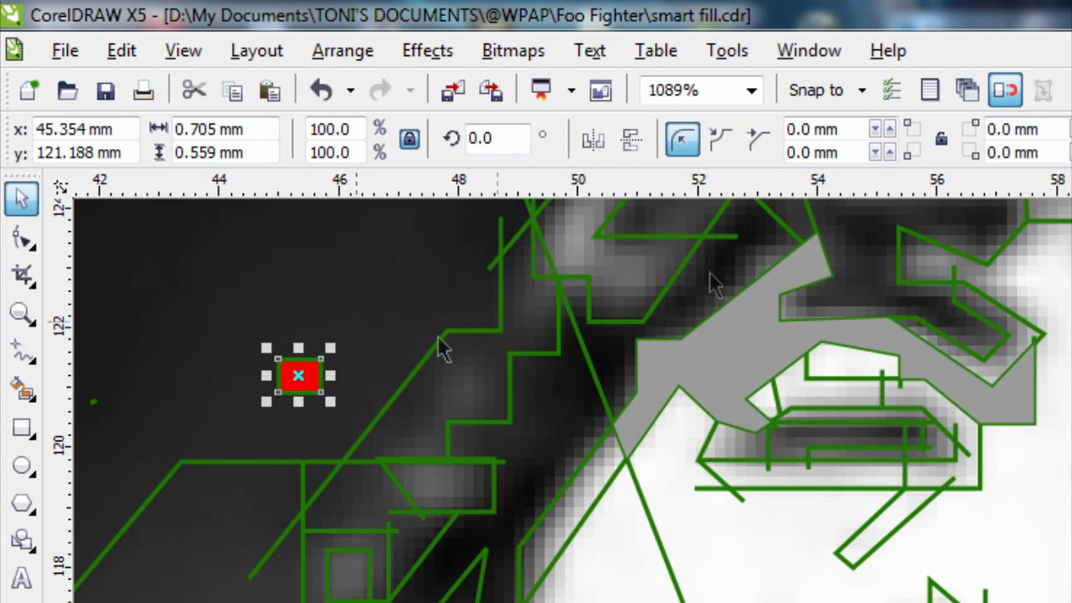
Turn off snapping, check the Smart Fill colour options, then bring RoboTask's task editor forward.
click(1004, 90)
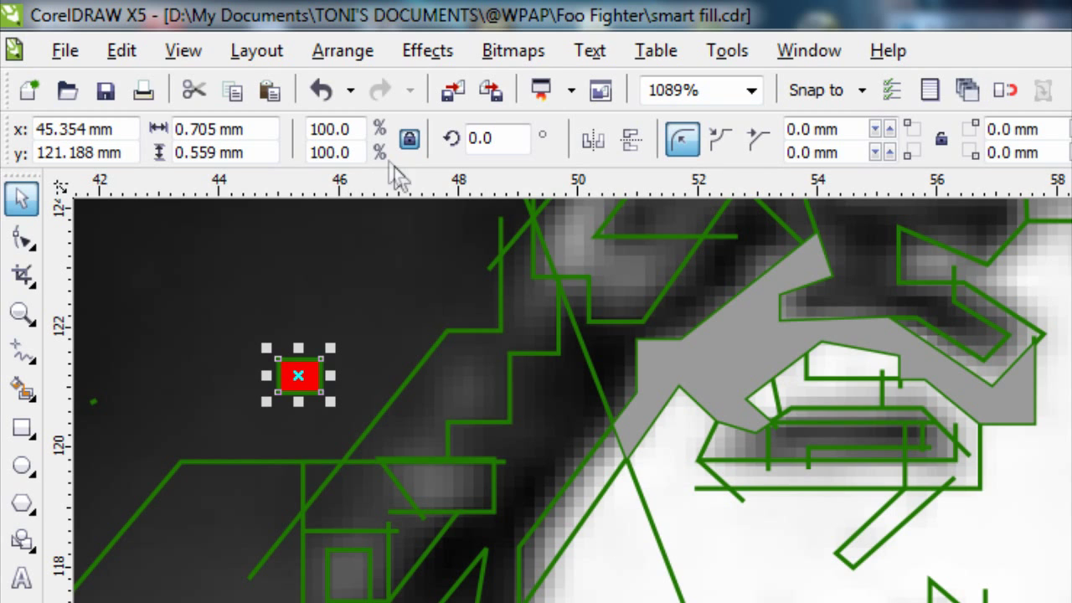
click(22, 390)
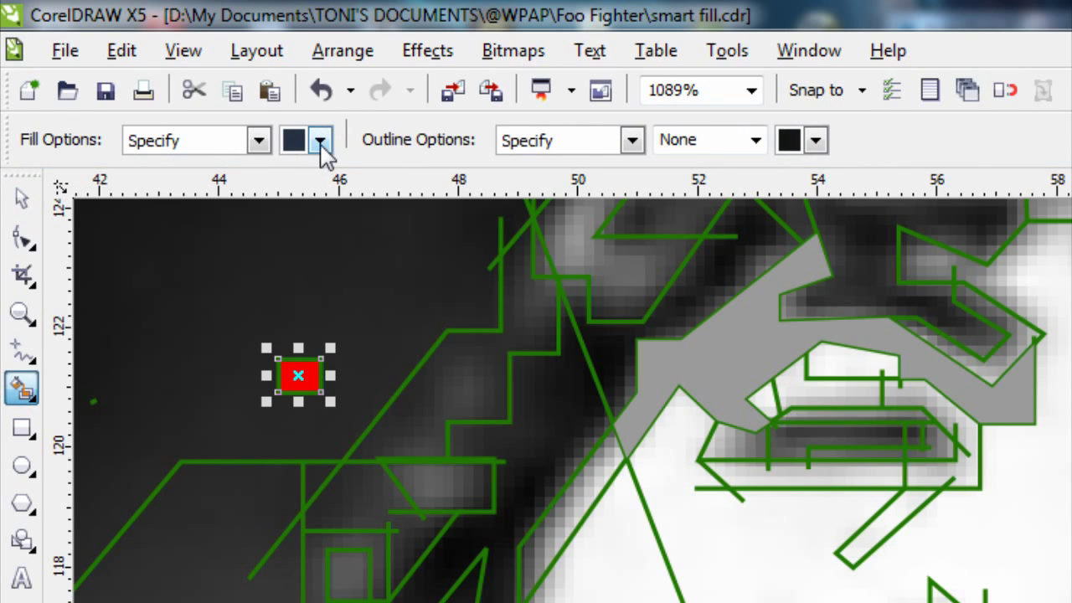
click(320, 140)
click(319, 143)
click(320, 140)
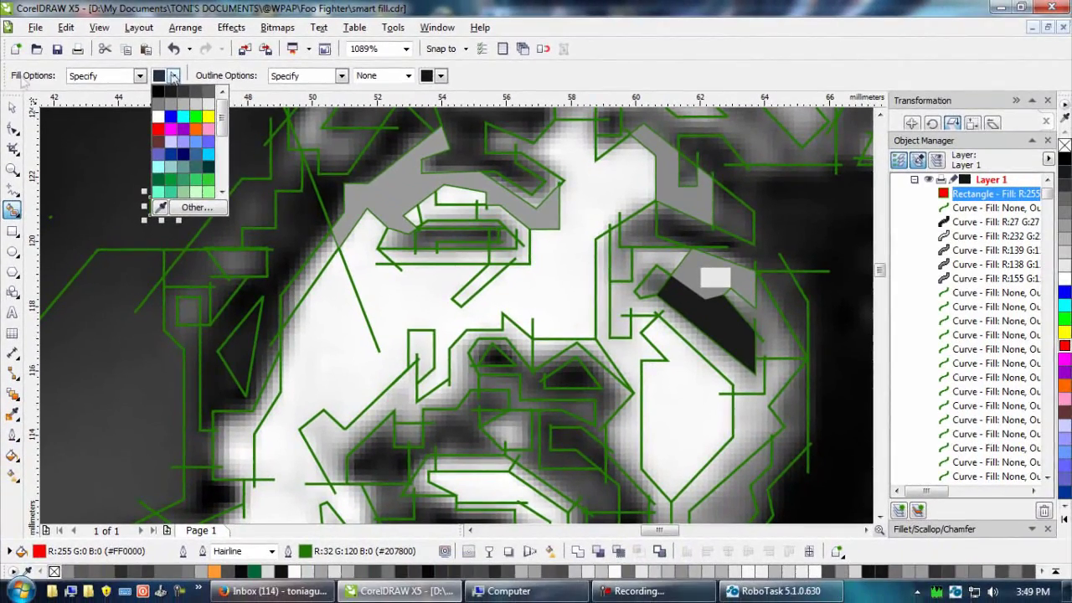
click(10, 109)
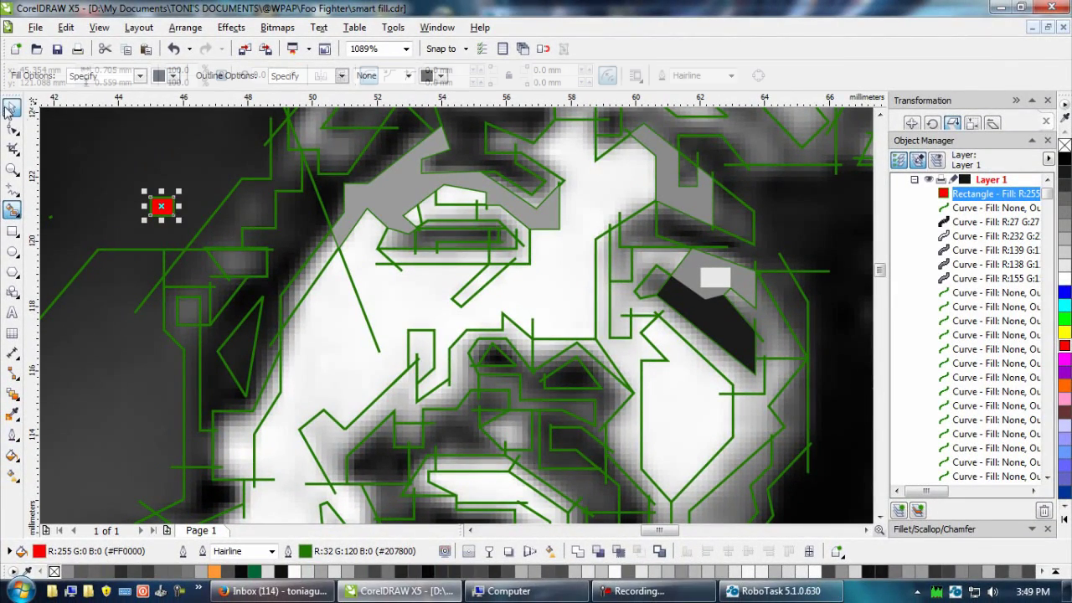
click(779, 590)
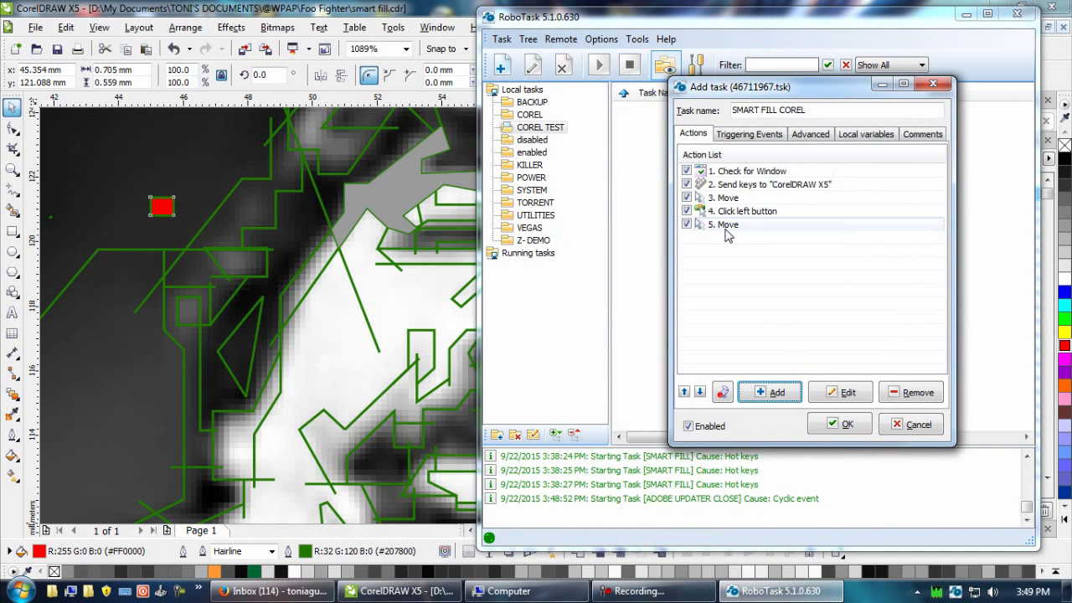
Retarget the fifth action, the second Move, onto the red rectangle.
click(726, 226)
double_click(733, 226)
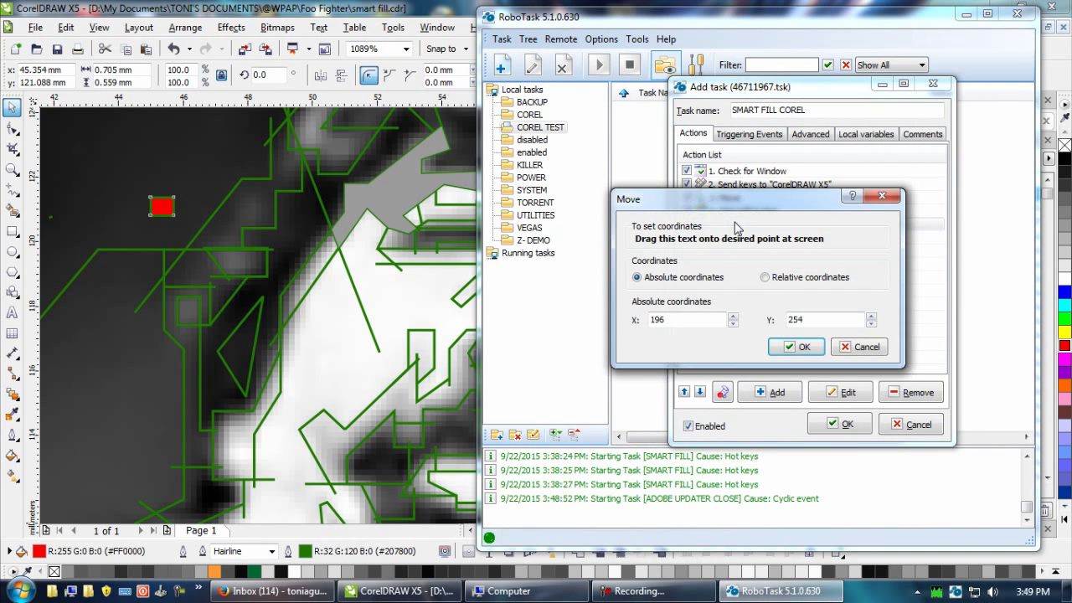
drag(685, 242, 171, 214)
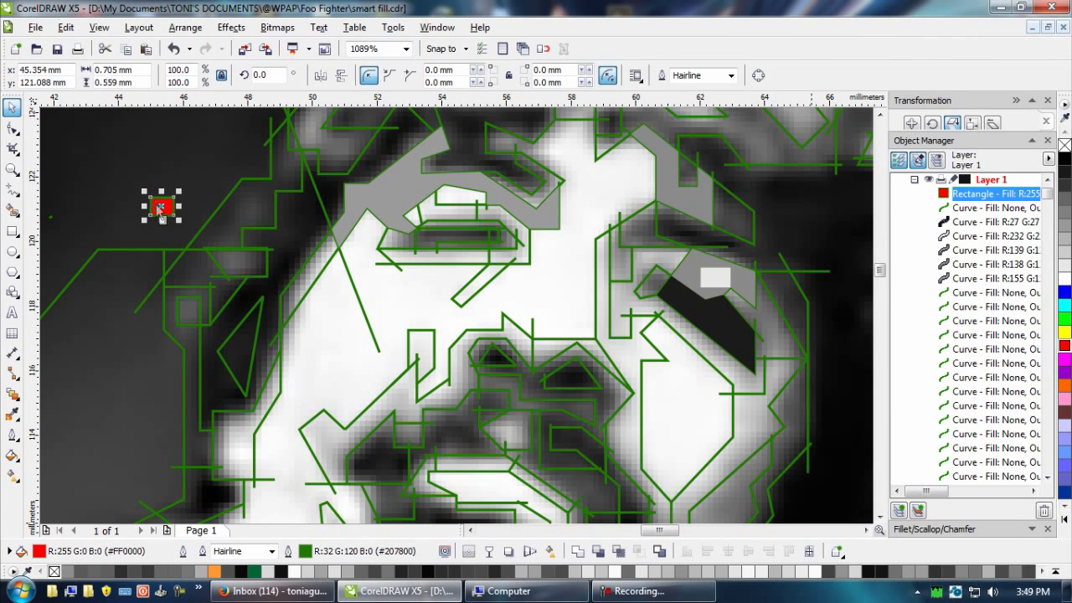
drag(161, 208, 166, 216)
click(800, 347)
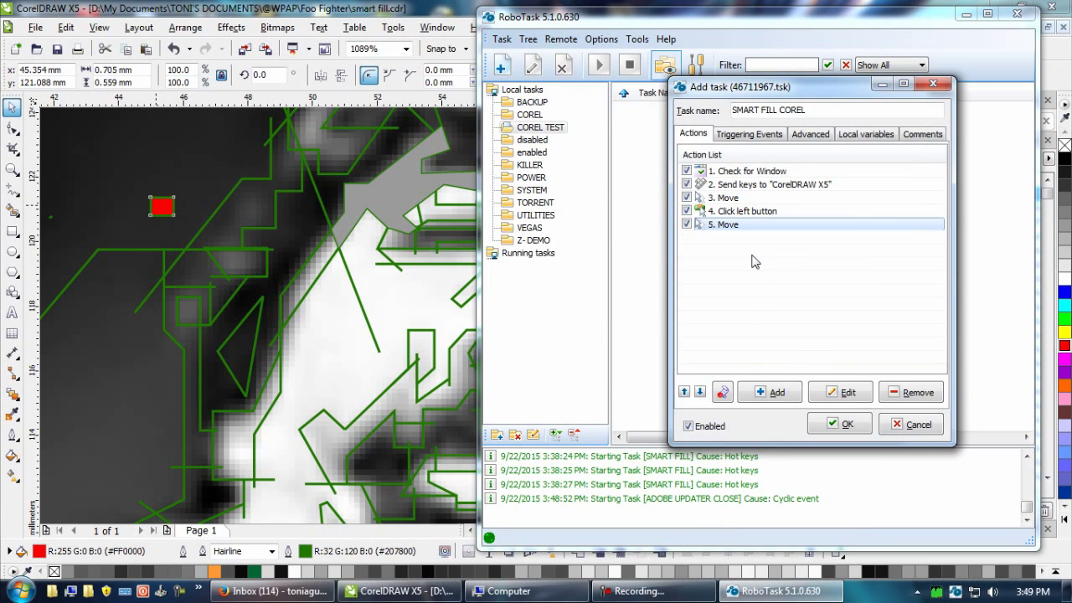
Add another left-click and a Move to absolute screen point 662, 374.
click(767, 392)
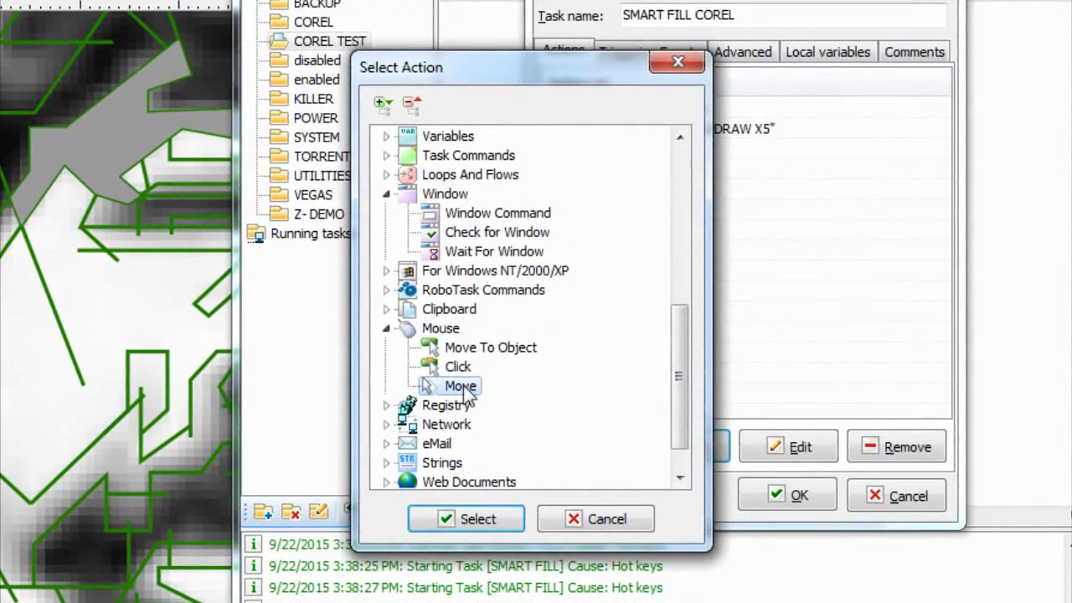
double_click(458, 368)
click(718, 378)
click(716, 324)
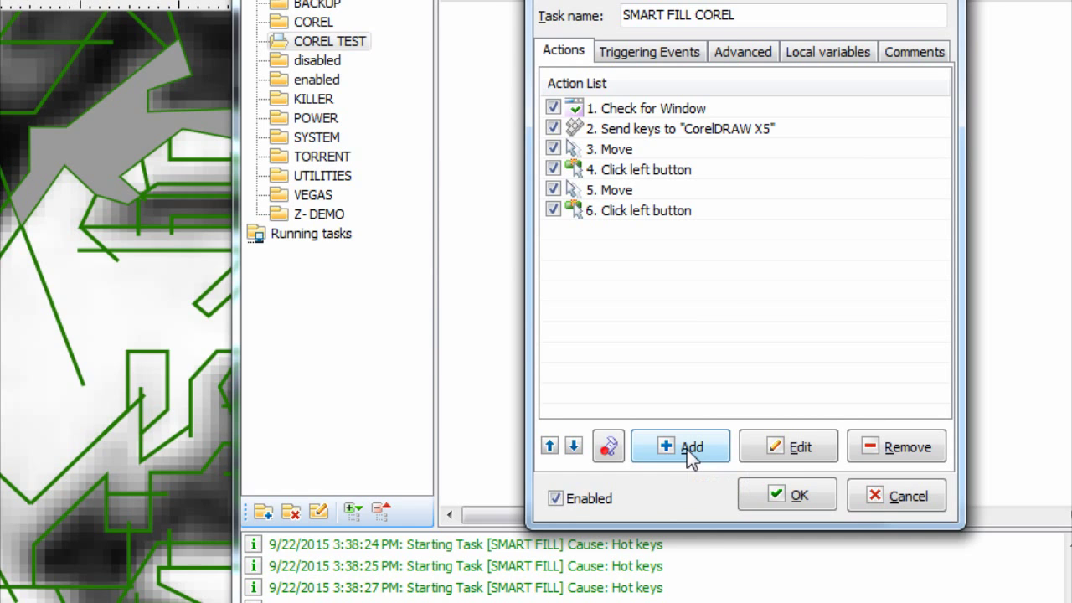
click(688, 452)
click(459, 386)
double_click(459, 386)
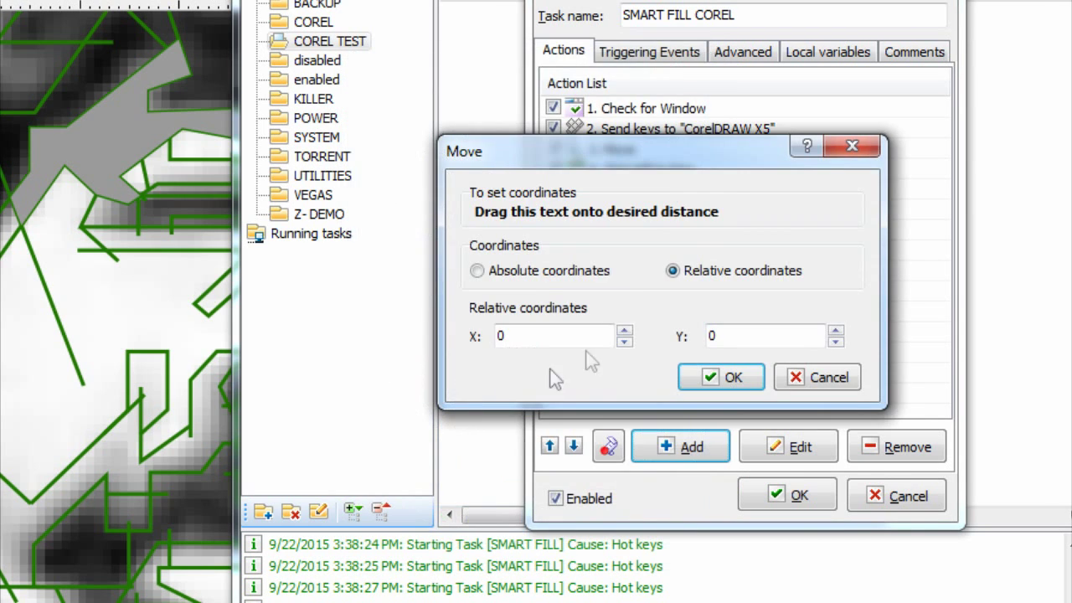
click(549, 276)
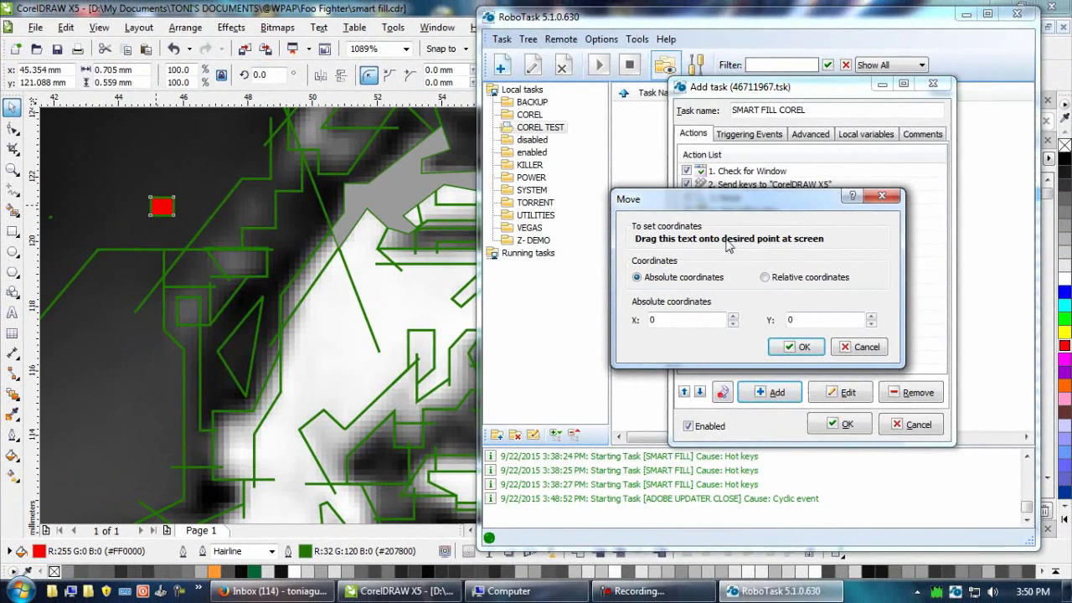
drag(720, 243, 519, 302)
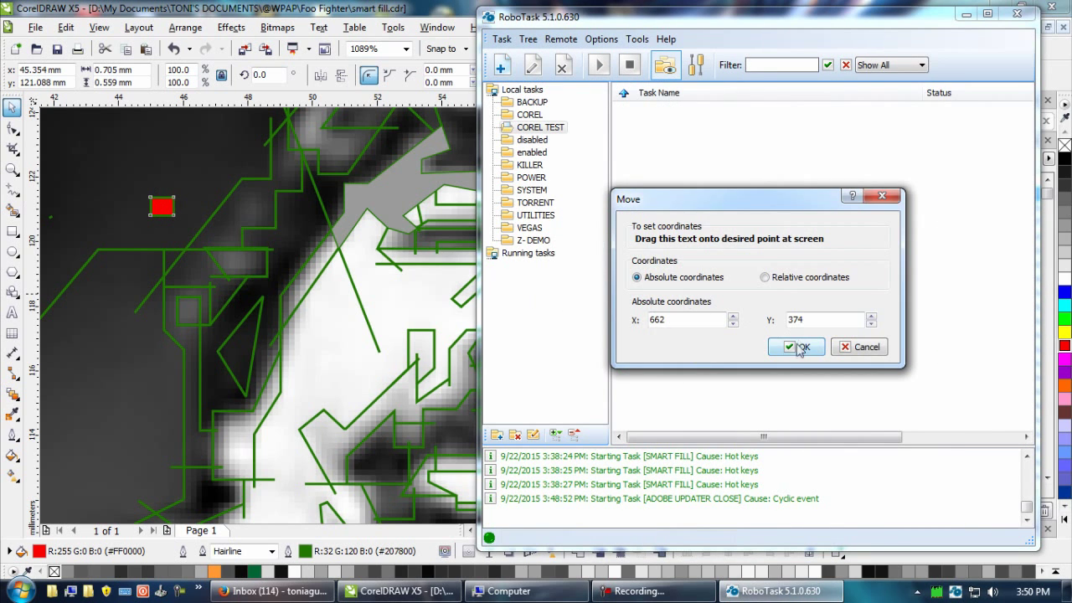
click(798, 344)
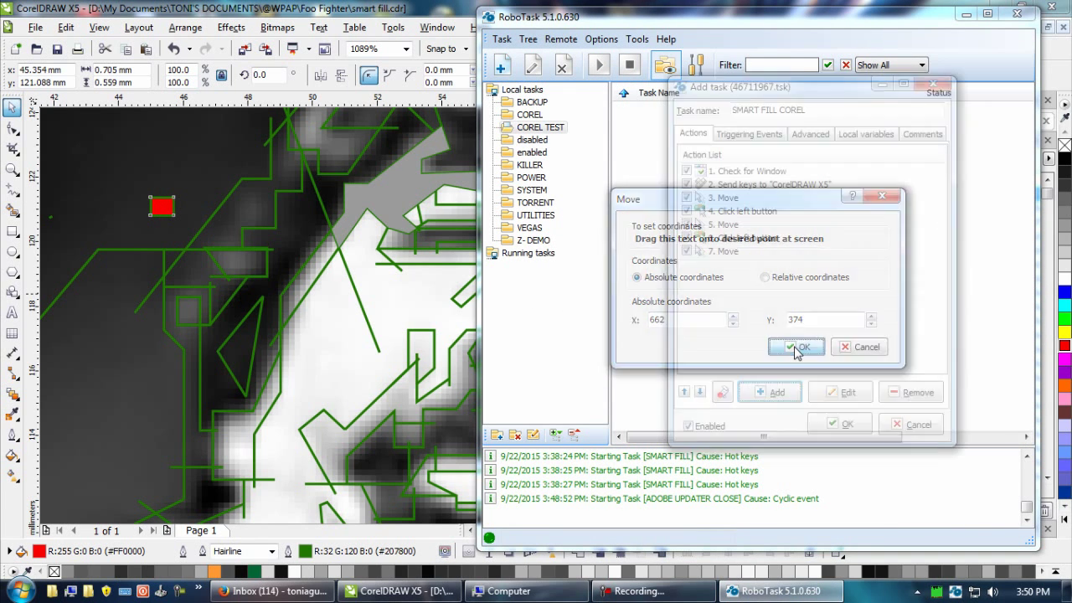
Review the task's hotkey trigger and save the SMART FILL COREL task.
click(750, 136)
click(697, 136)
click(742, 136)
click(690, 137)
click(837, 424)
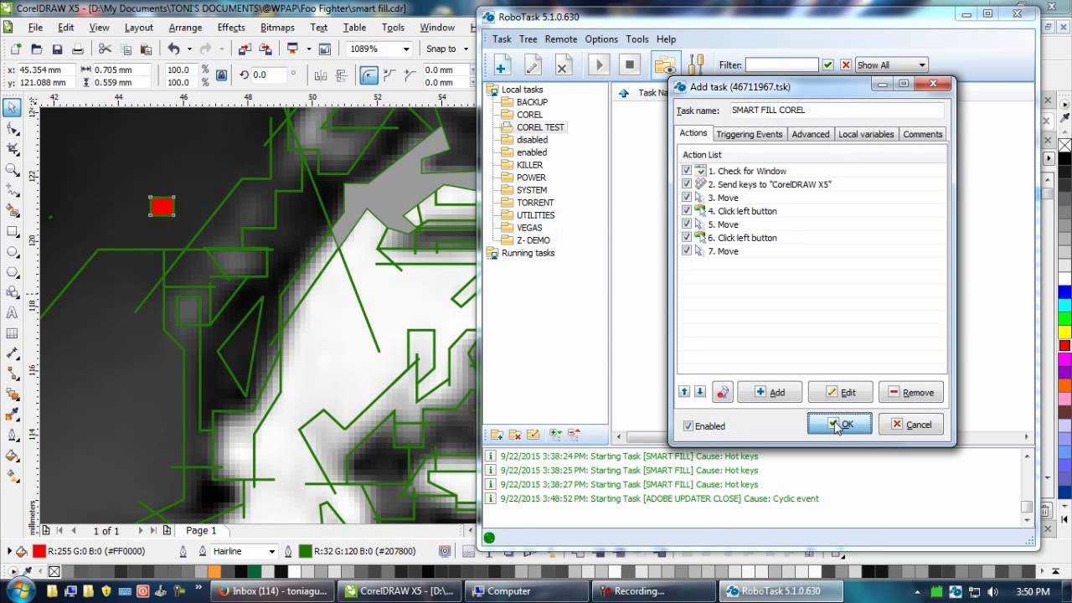
Back in CorelDRAW, deselect the red marker rectangle and activate the Smart Fill tool.
key(alt+Tab)
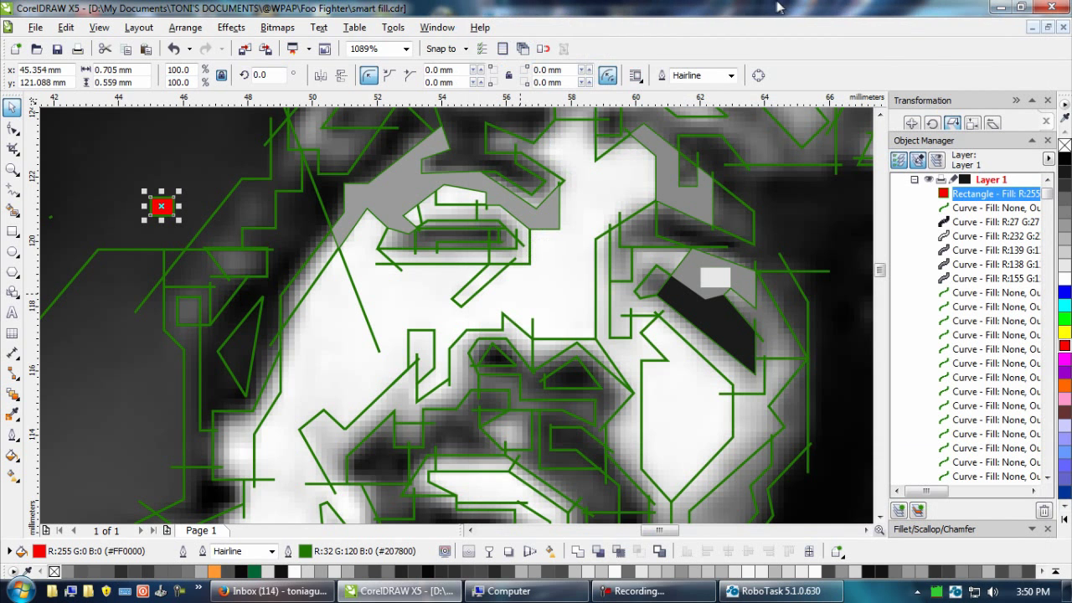
click(68, 143)
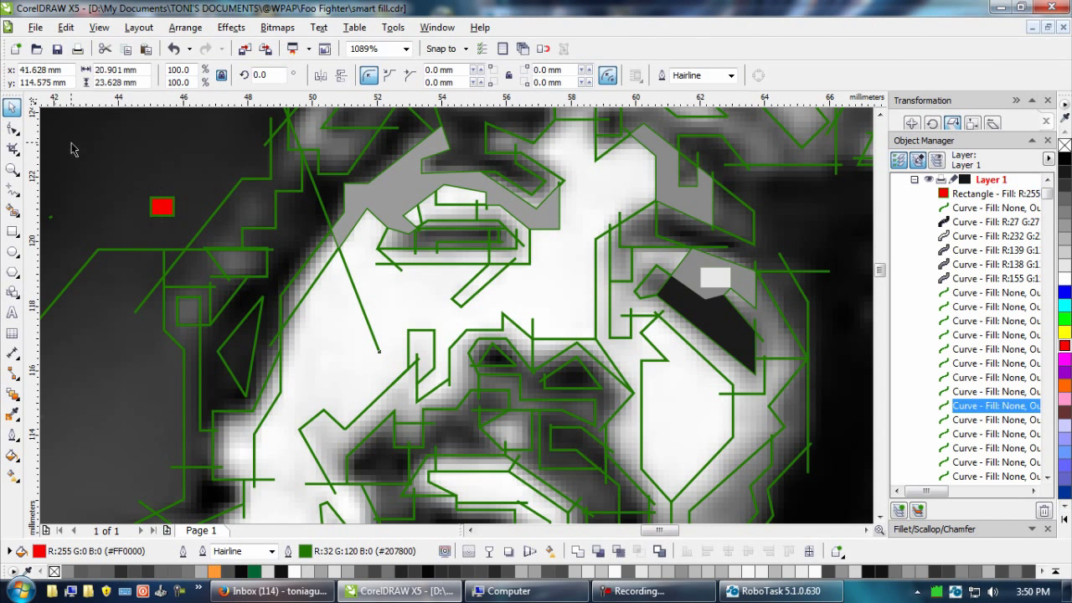
click(12, 209)
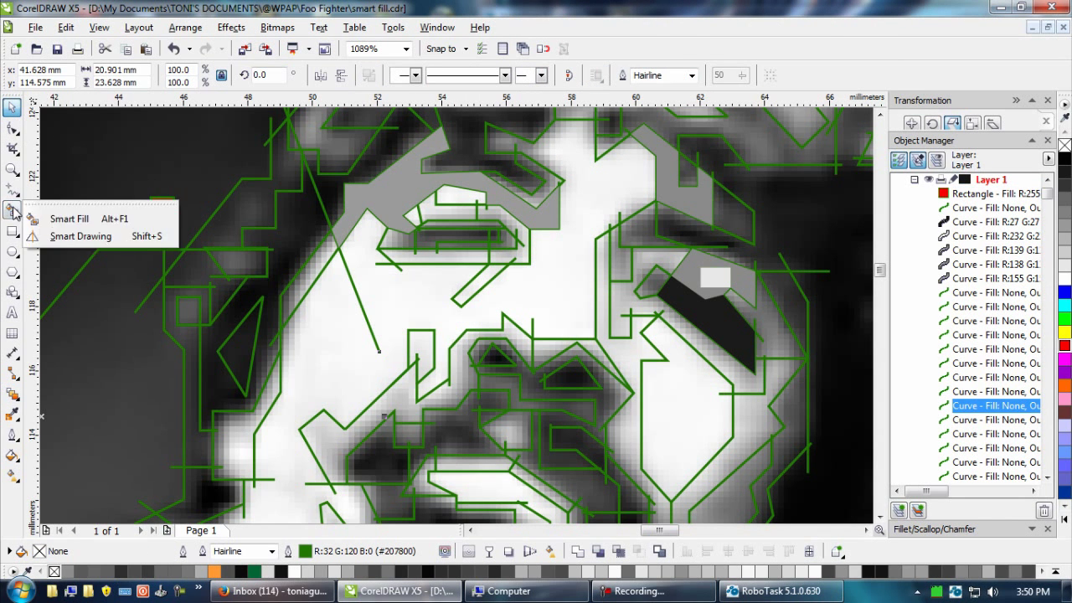
click(67, 237)
key(space)
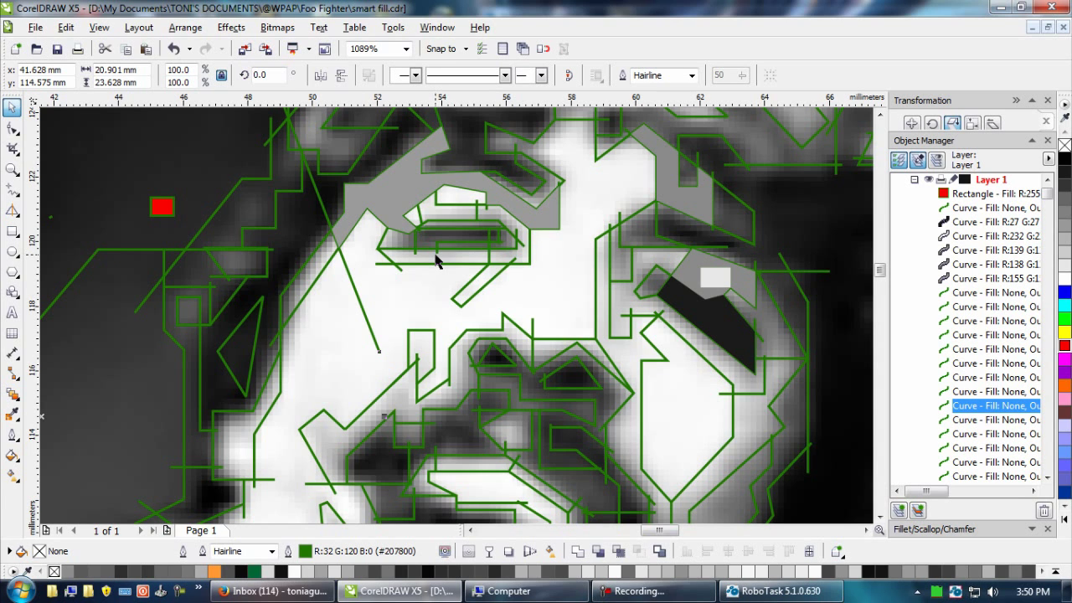
key(space)
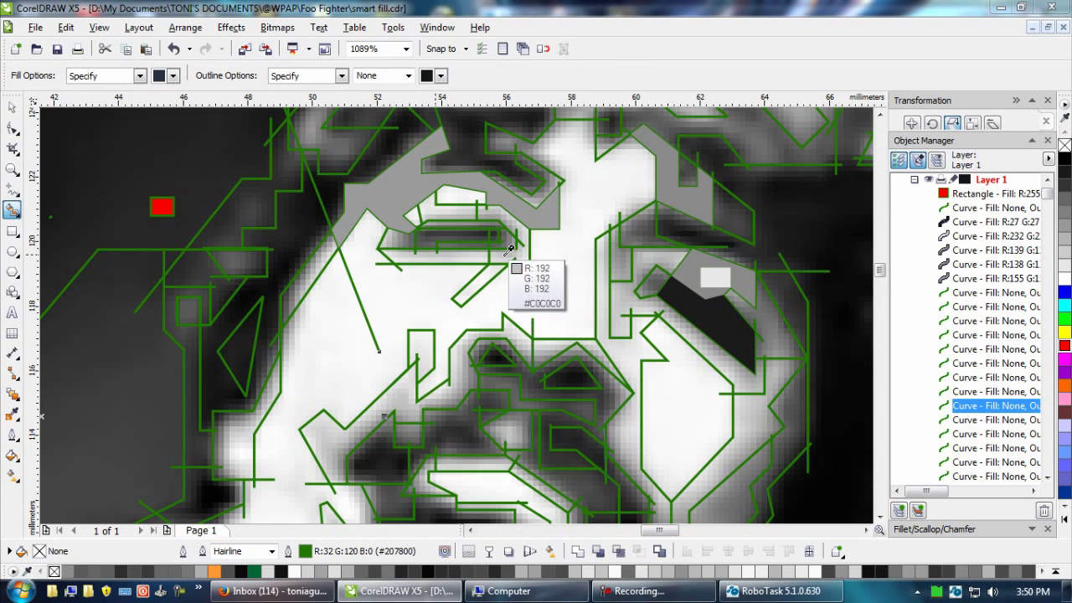
Smart Fill the areas around both eyes, both nostrils, the nose shadows and the dark cheek.
click(504, 256)
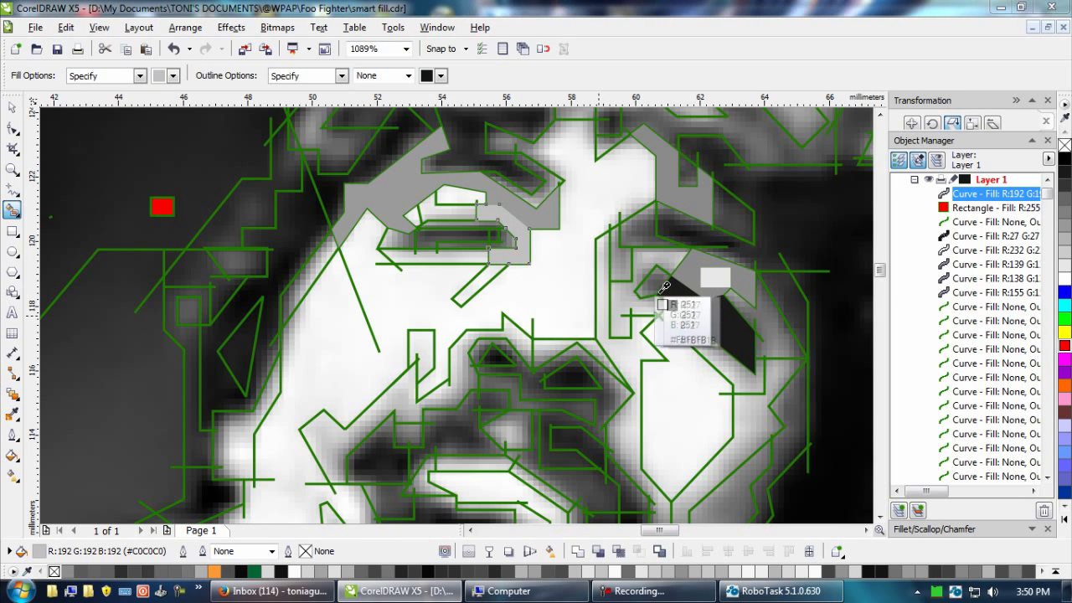
click(652, 282)
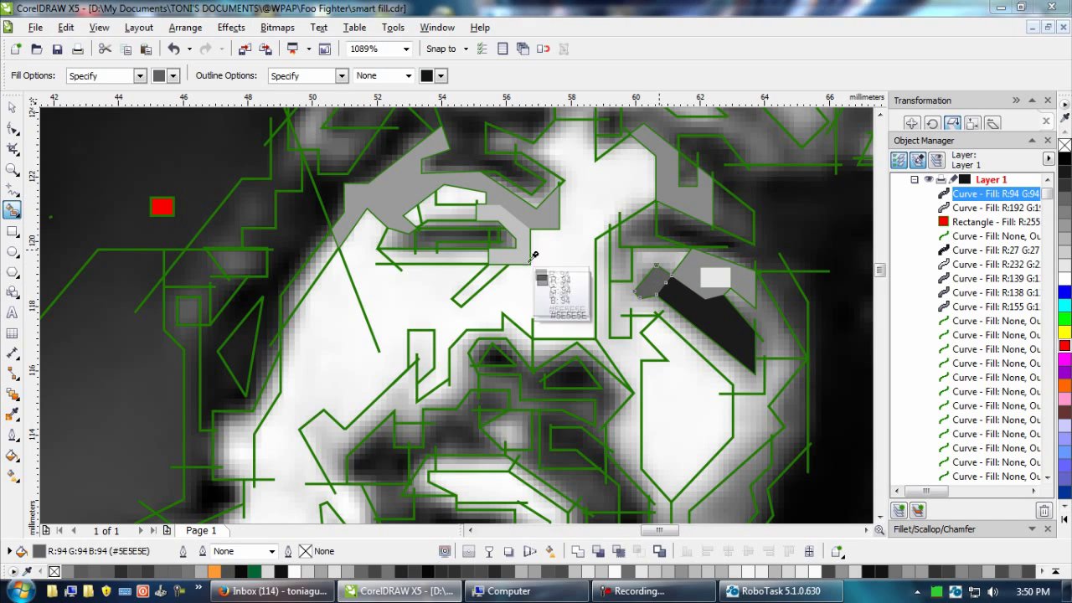
click(642, 225)
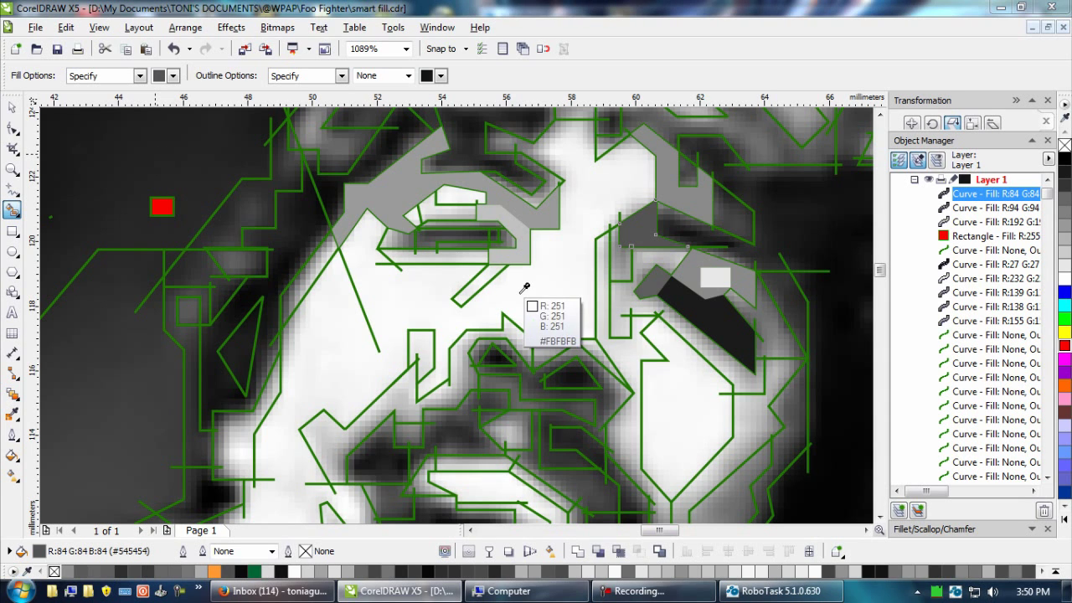
click(496, 359)
click(496, 358)
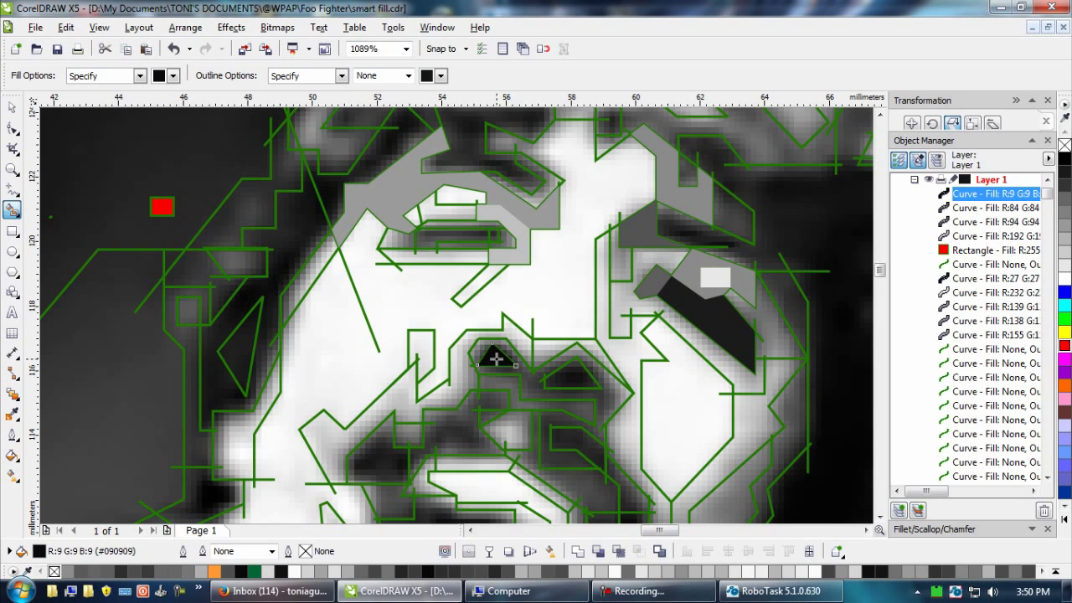
click(572, 374)
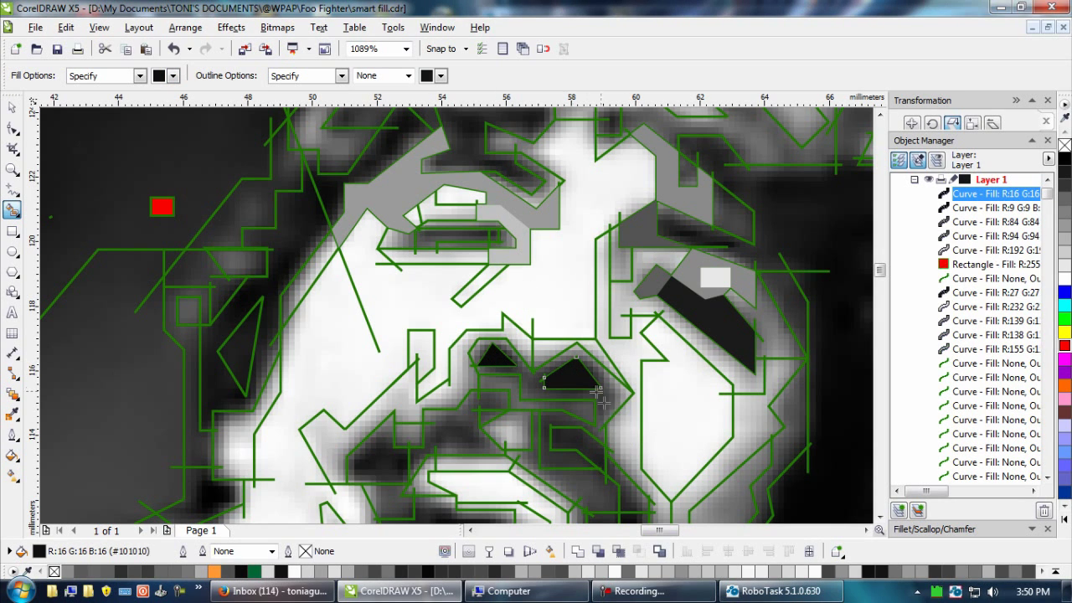
click(603, 402)
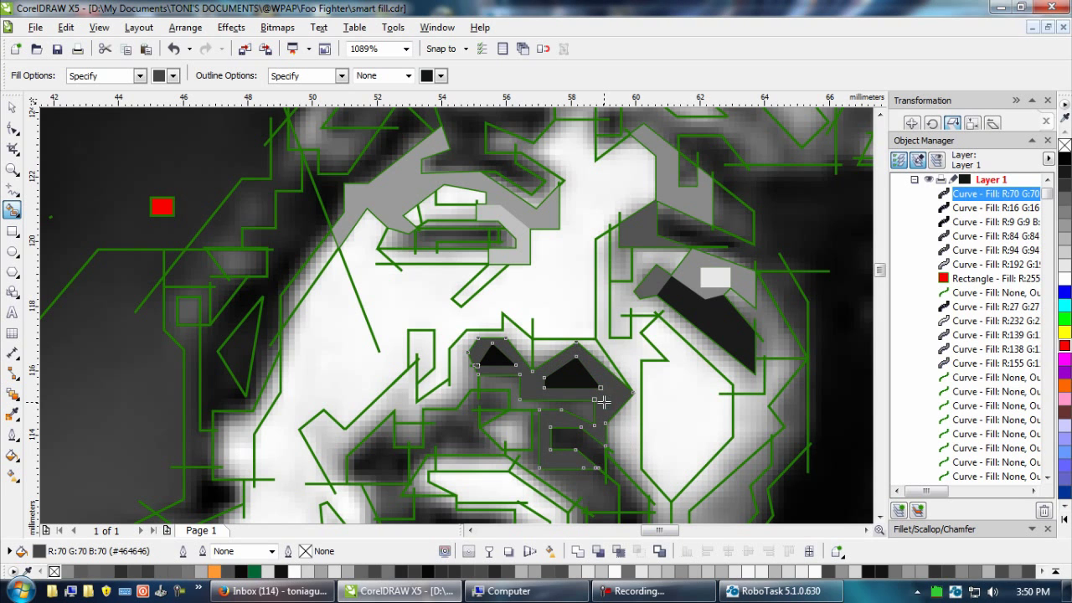
click(574, 437)
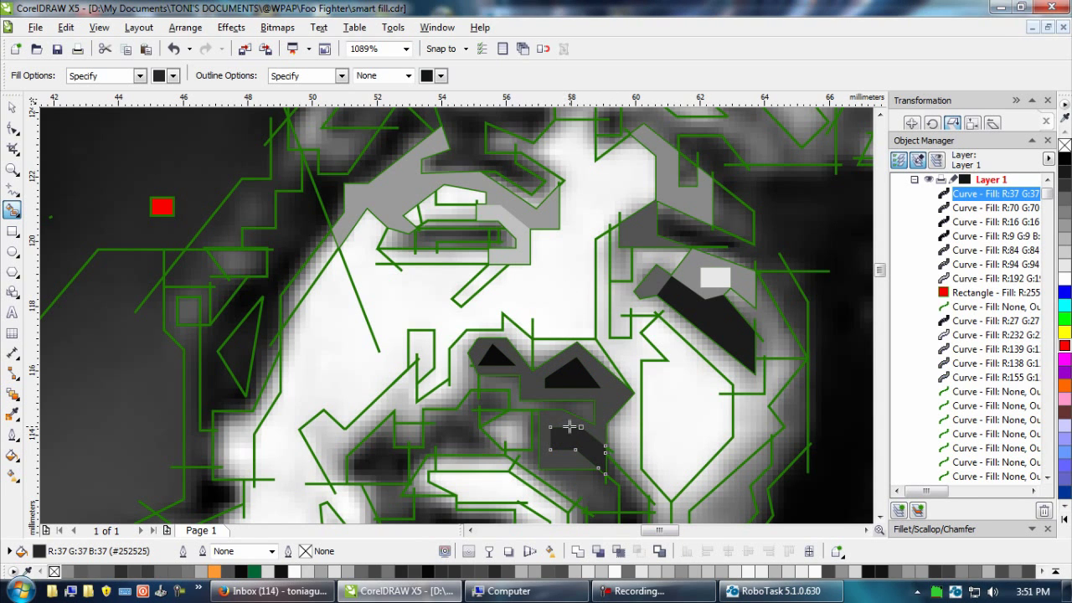
click(490, 401)
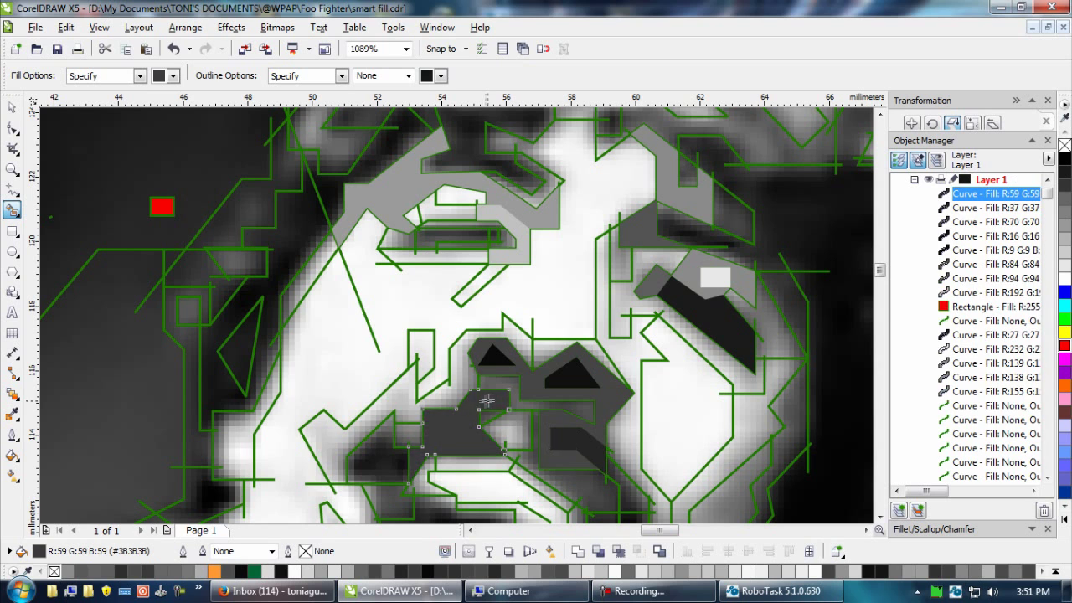
click(390, 454)
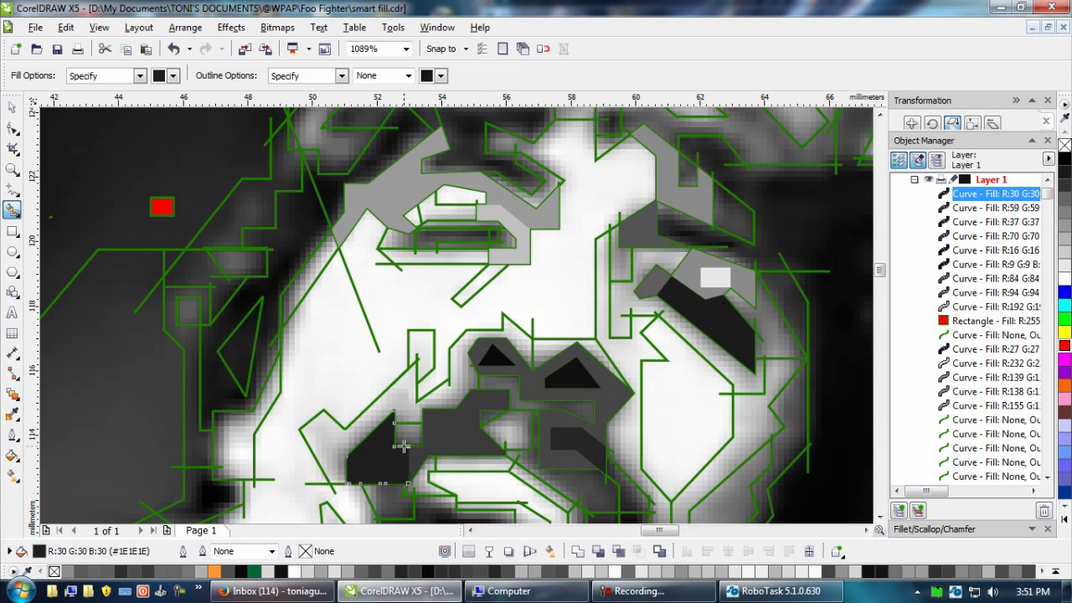
Fill the cheek patch, right-eyebrow patch and left-eye parts with sampled greys, undoing a stray fill.
click(410, 435)
click(408, 433)
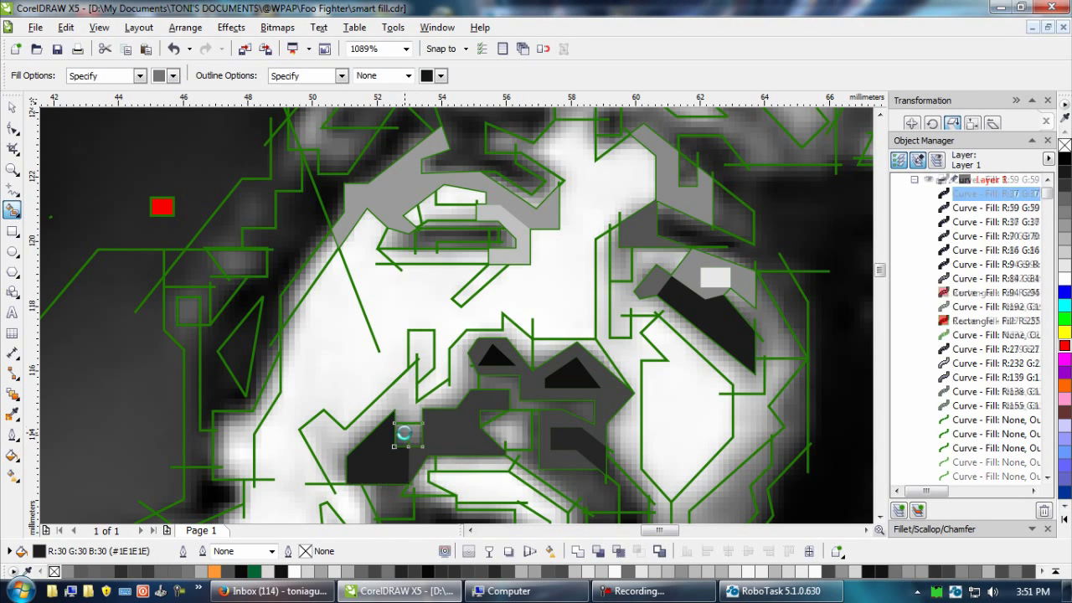
click(628, 266)
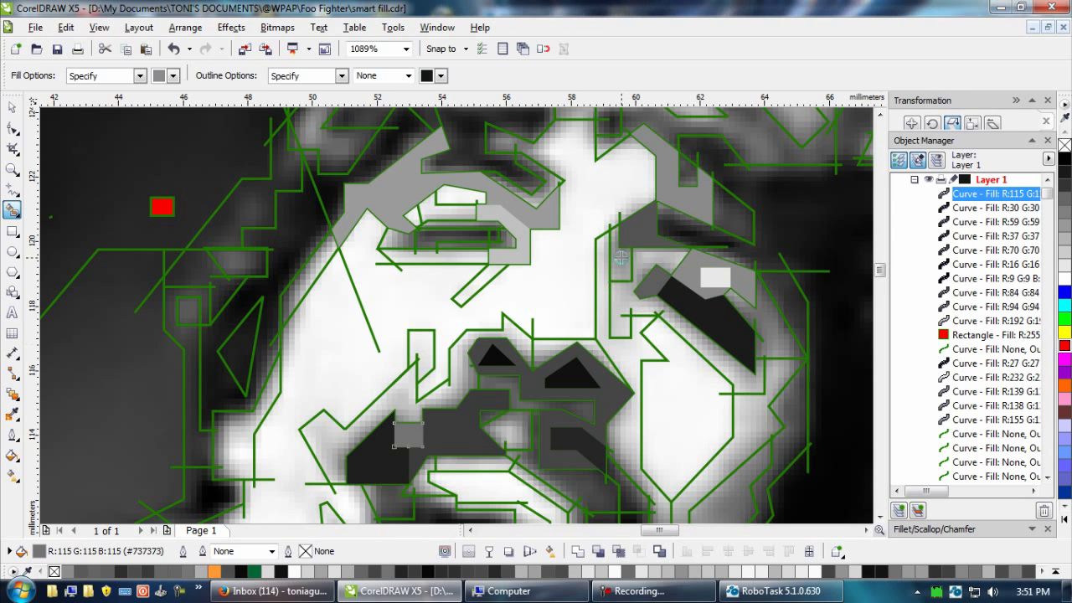
click(623, 251)
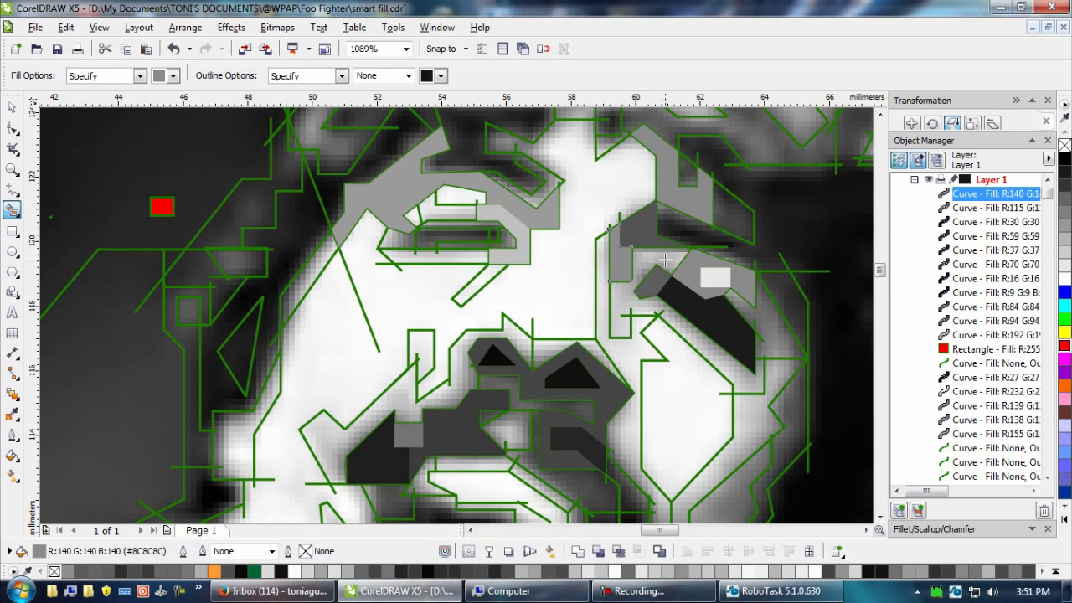
click(447, 241)
click(437, 235)
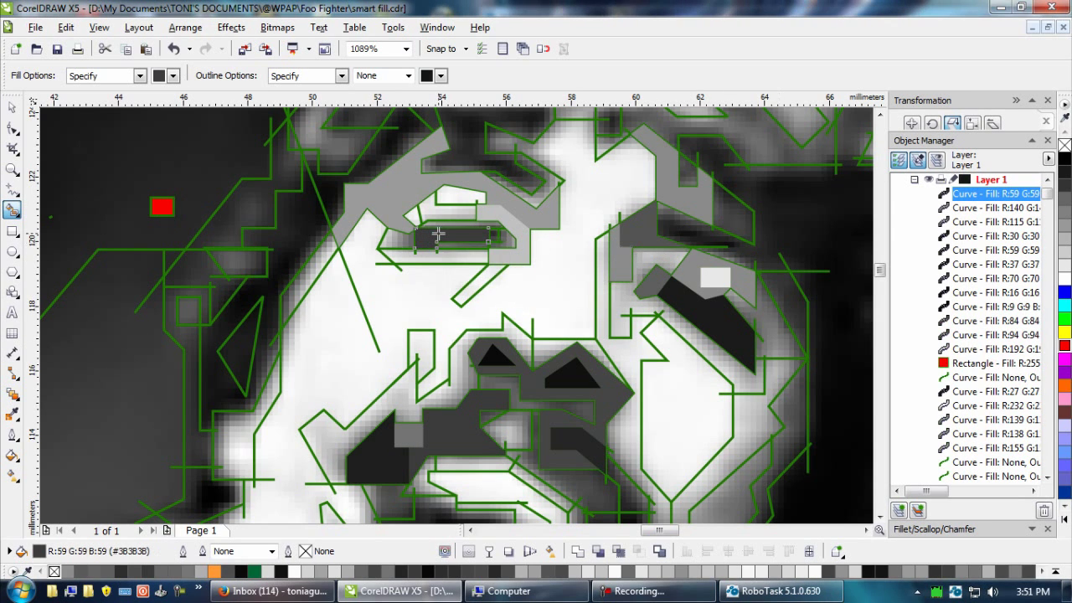
click(512, 251)
click(505, 240)
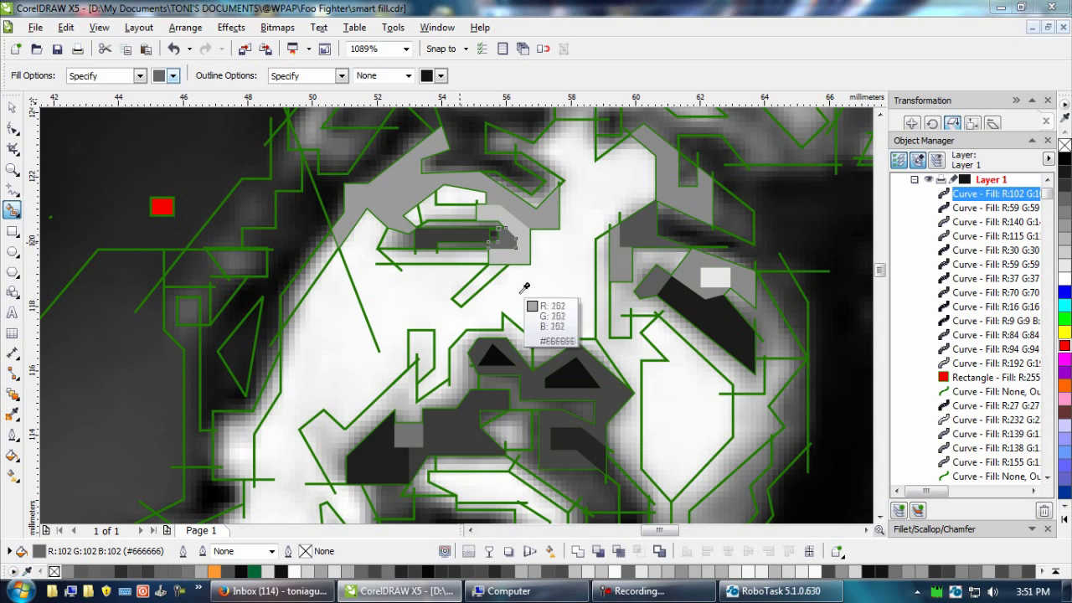
click(491, 259)
click(478, 240)
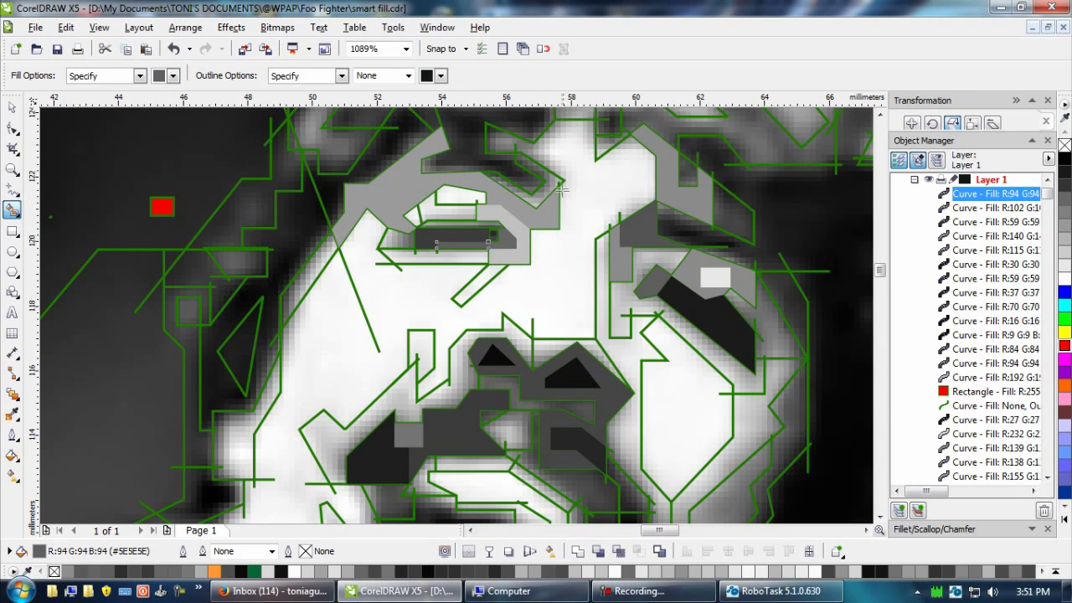
key(z)
click(465, 234)
Undo the remaining stray eye fill, zoom out to the whole face and deselect everything.
key(ctrl+z)
key(ctrl+z)
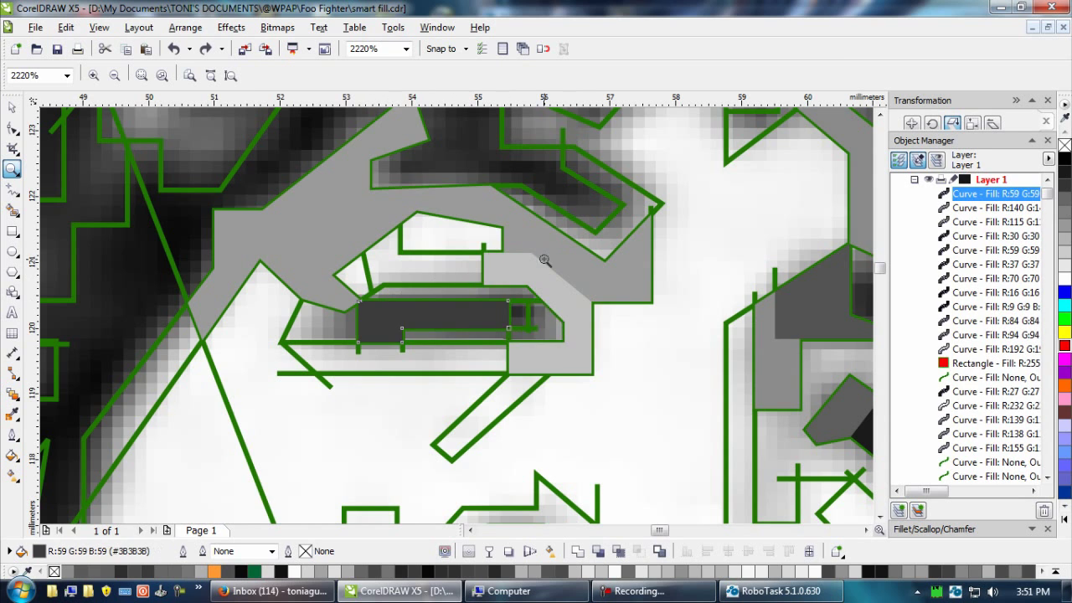
scroll(439, 209, down, 3)
key(space)
key(Escape)
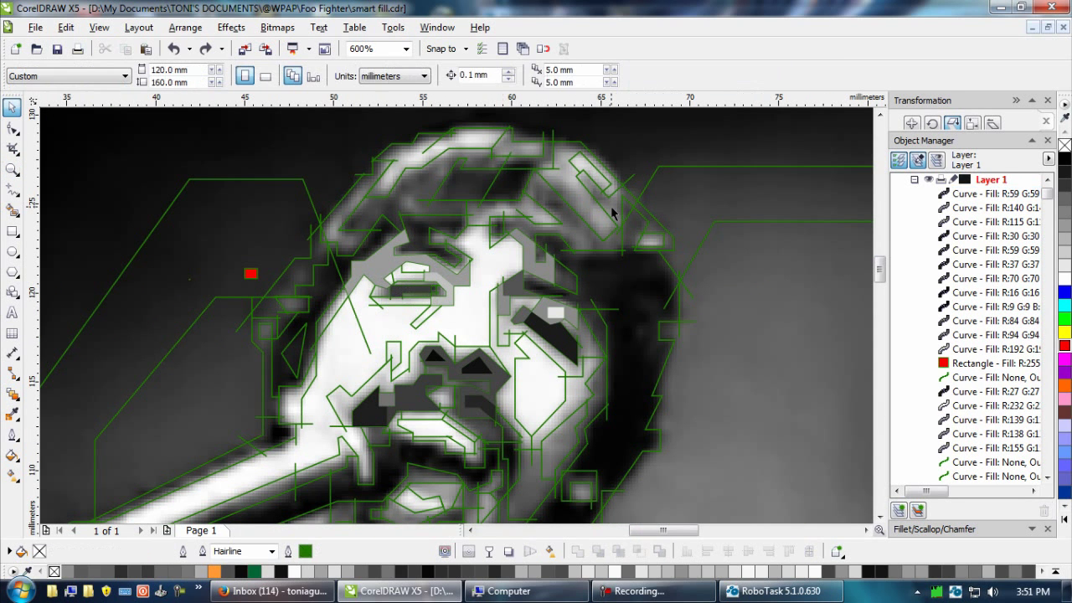